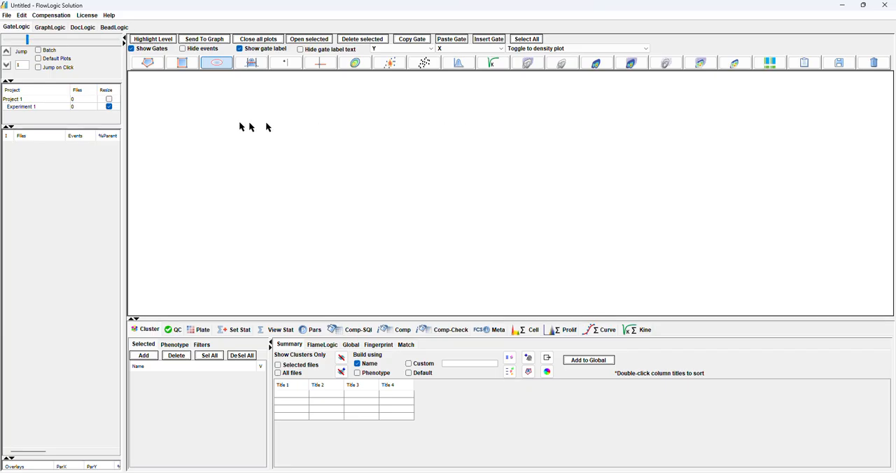
Start importing FCS data and browse through Desktop1 and 1-Flow Analysis Guide to the Experiment 1 folder
left_click(7, 15)
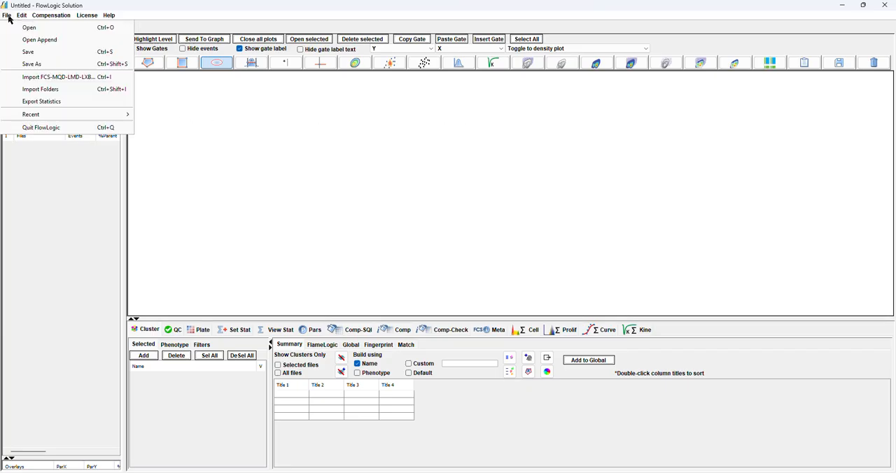
left_click(50, 80)
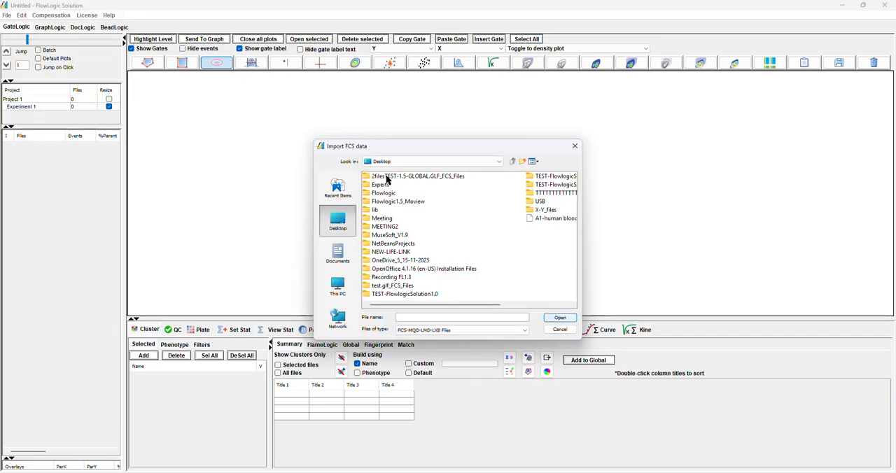
left_click(499, 163)
left_click(409, 205)
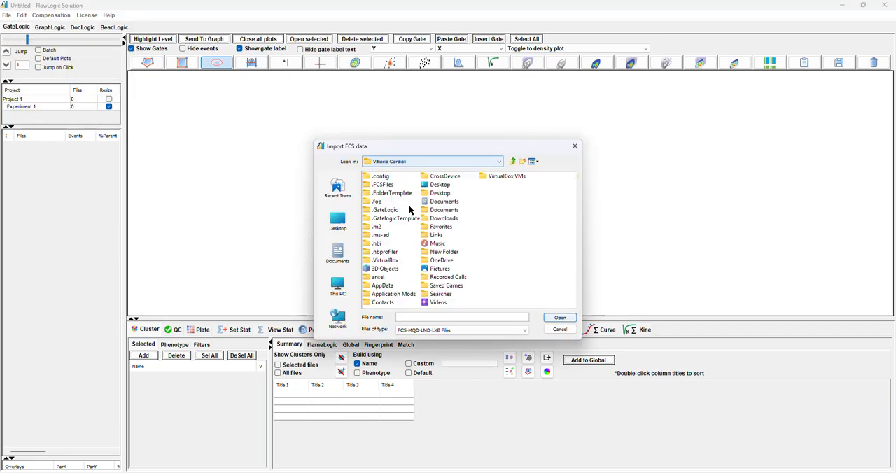
double_click(434, 188)
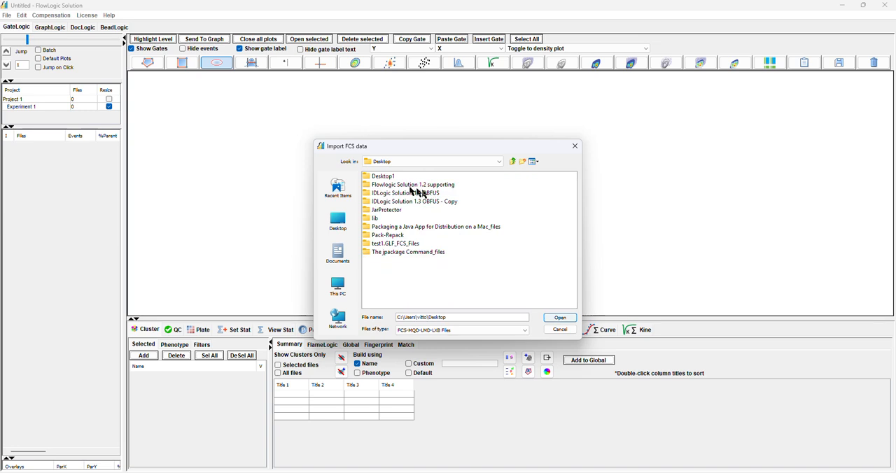
double_click(381, 177)
left_click(384, 185)
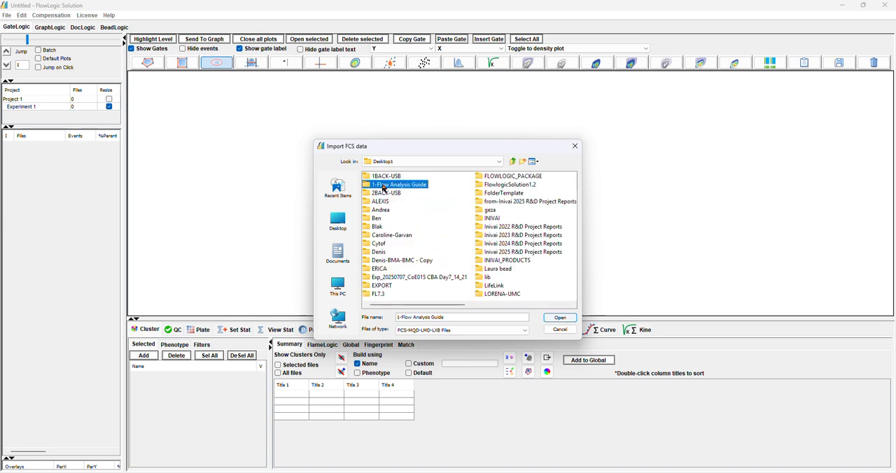
double_click(384, 186)
double_click(384, 202)
double_click(384, 202)
double_click(386, 177)
Import the five files Spleen_Lymphoid - Sham 1.fcs through Spleen_Lymphoid - Sham 5.fcs
left_click(387, 185)
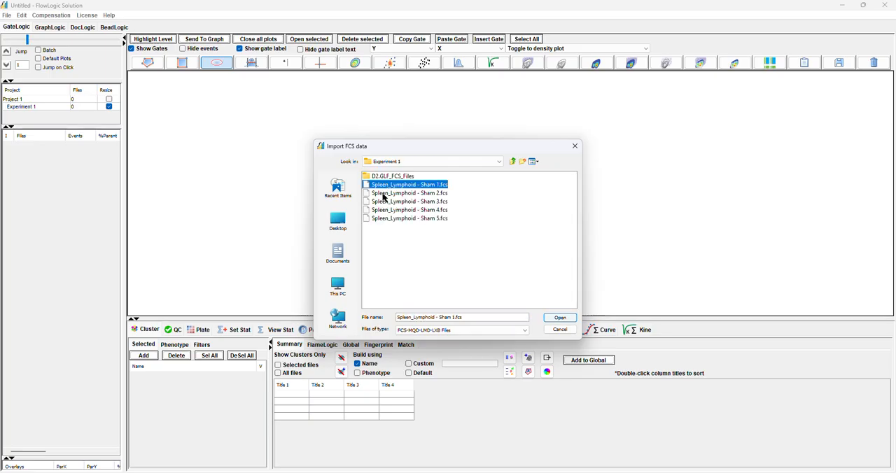
left_click(390, 218, "shift")
left_click(559, 318)
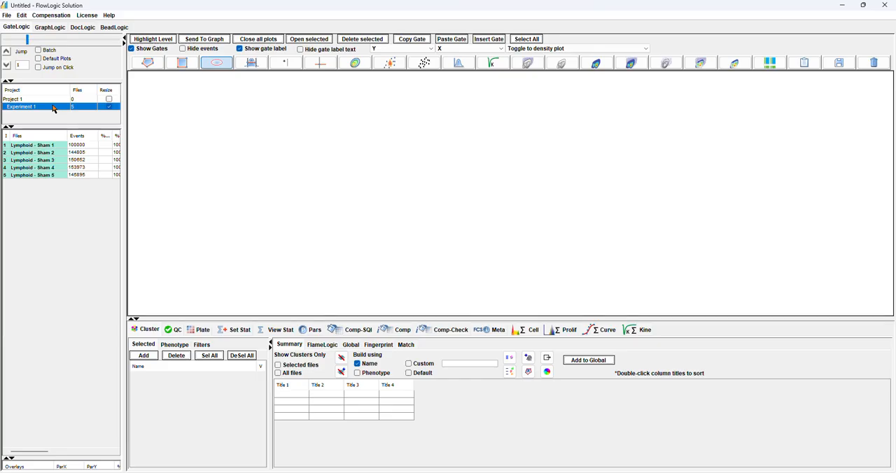
Select all five Lymphoid - Sham files and bring up the QC tools with more room for their settings and report
left_click(58, 147)
mouse_move(58, 147)
left_mouse_down()
mouse_move(61, 178)
mouse_move(53, 149)
left_mouse_up()
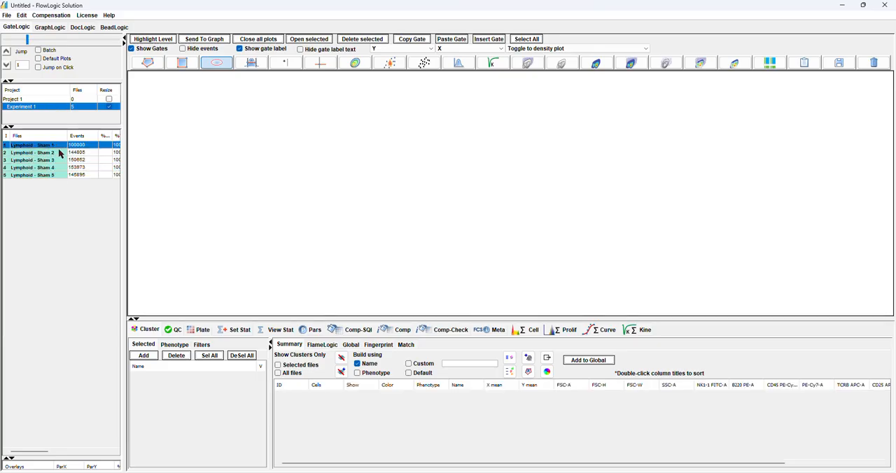
left_click(71, 174)
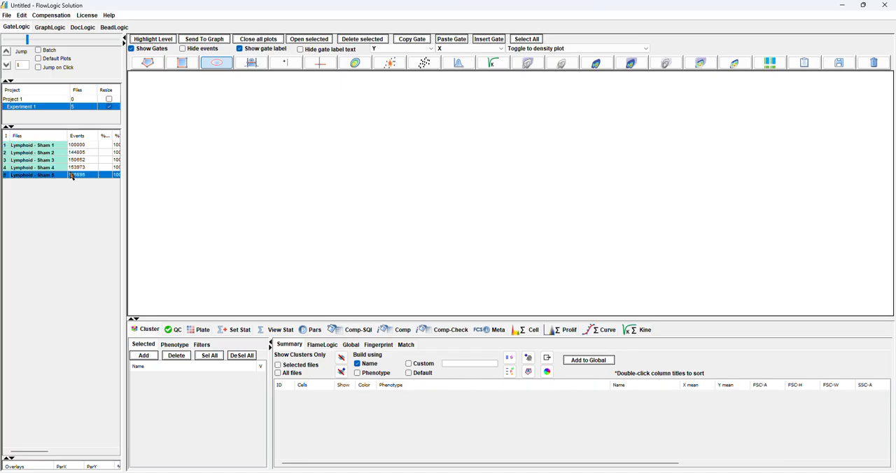
left_click_drag(73, 151, 74, 178)
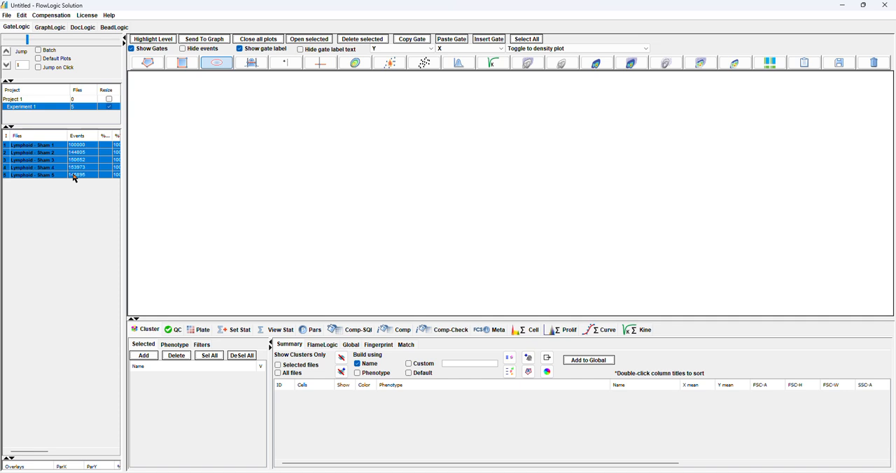
left_click(174, 332)
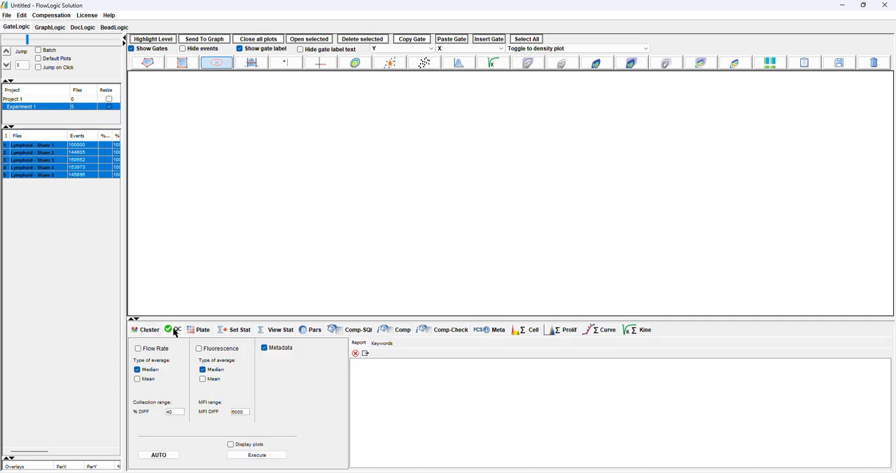
left_click_drag(184, 320, 210, 229)
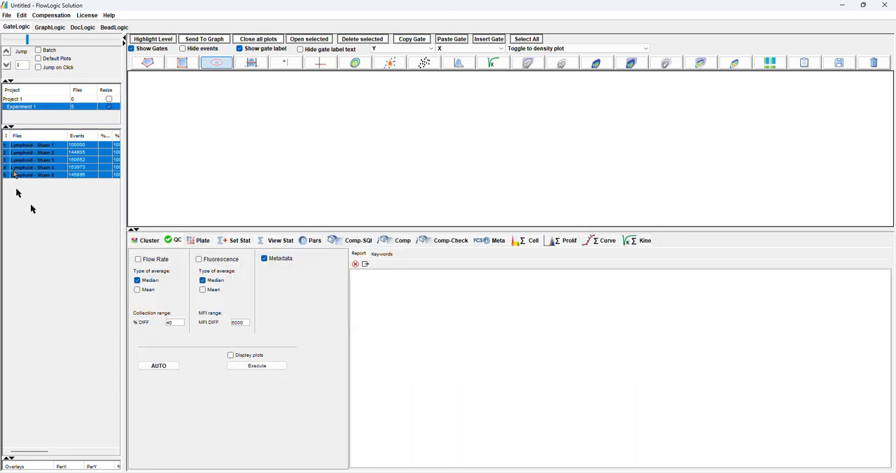
Look through the available metadata keywords and run the Metadata check on the selected files
left_click(381, 254)
scroll(401, 329, "down", 6)
scroll(402, 334, "down", 7)
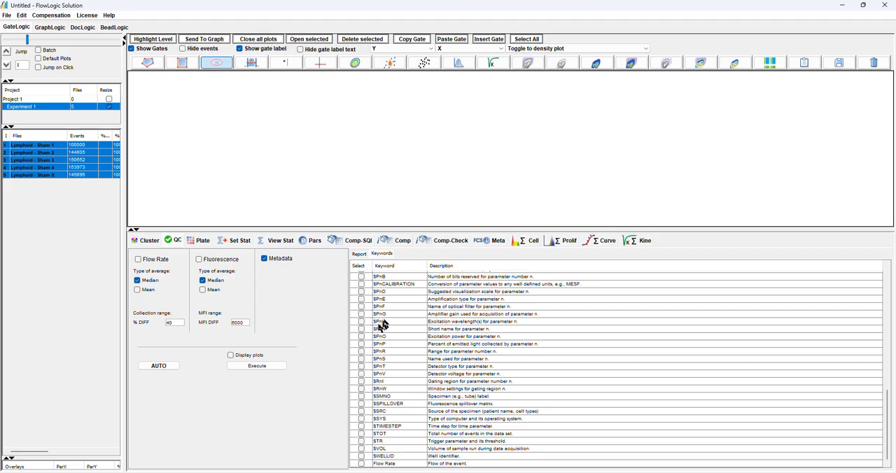
scroll(396, 319, "up", 13)
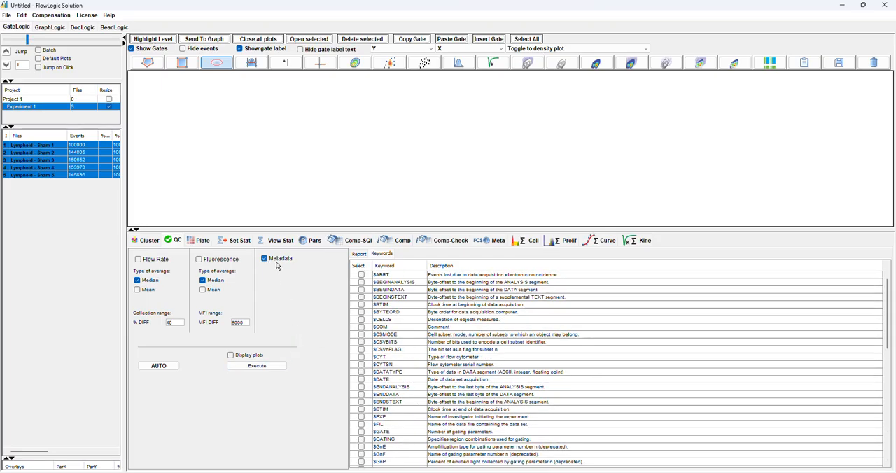
left_click(275, 367)
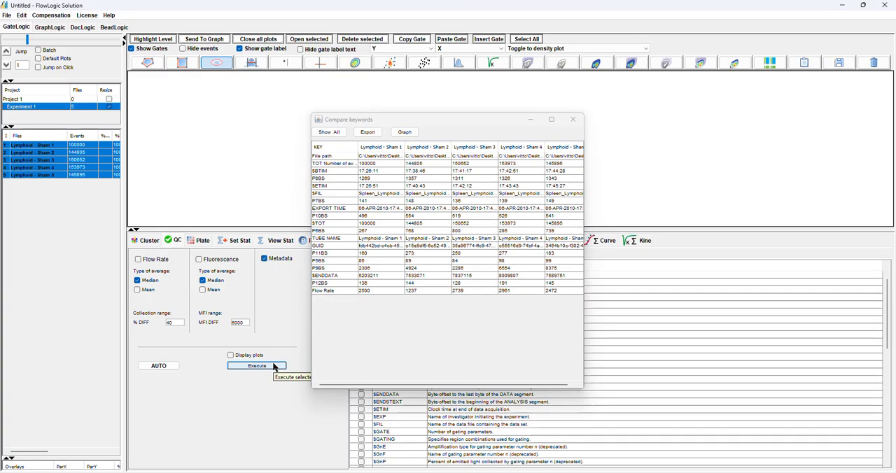
Examine the keyword comparison across the files, with full key names readable, against the keyword descriptions, and close the comparison
left_click_drag(357, 148, 400, 153)
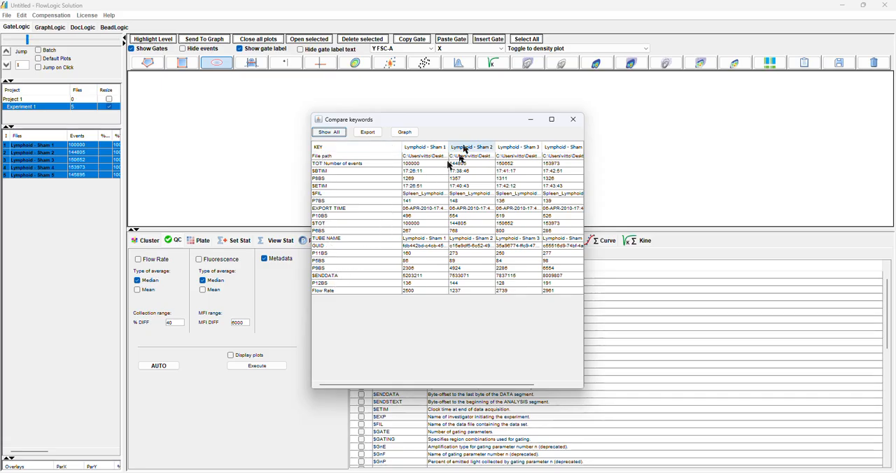
left_click_drag(483, 123, 429, 89)
scroll(560, 395, "down", 3)
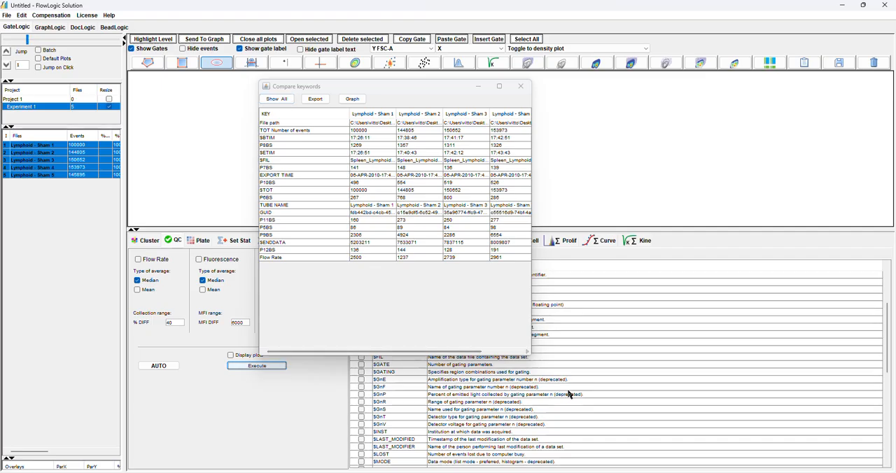
left_click_drag(368, 82, 216, 80)
scroll(628, 356, "down", 6)
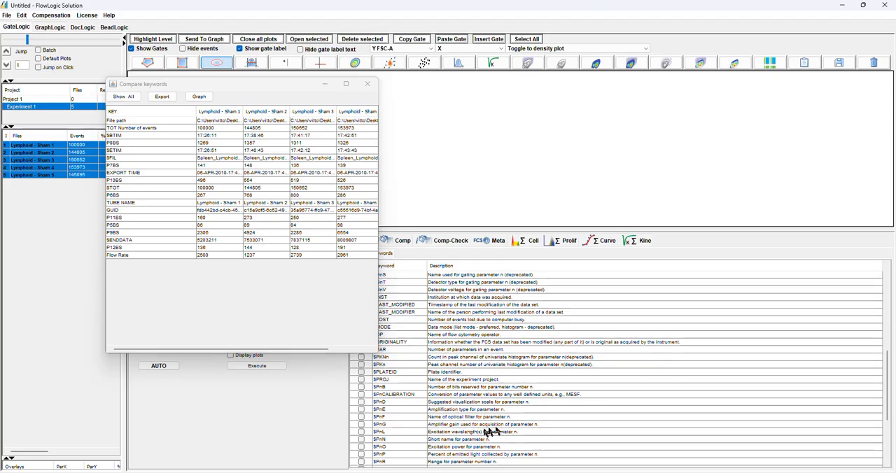
scroll(463, 443, "down", 1)
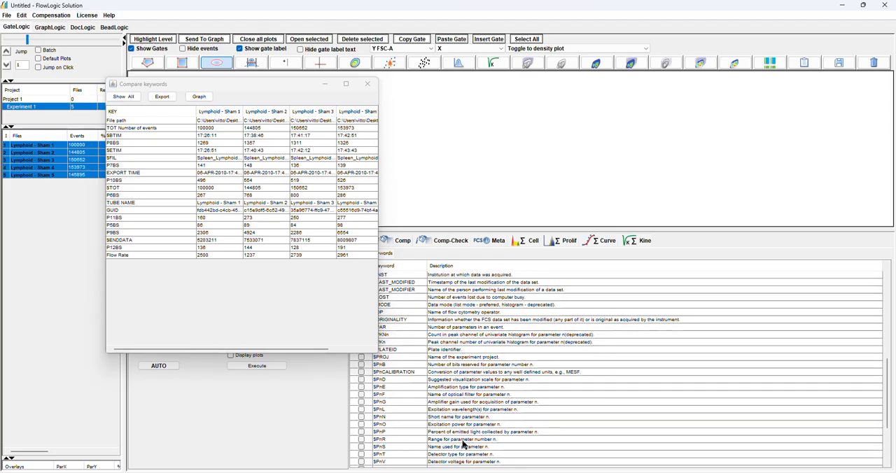
scroll(530, 441, "up", 6)
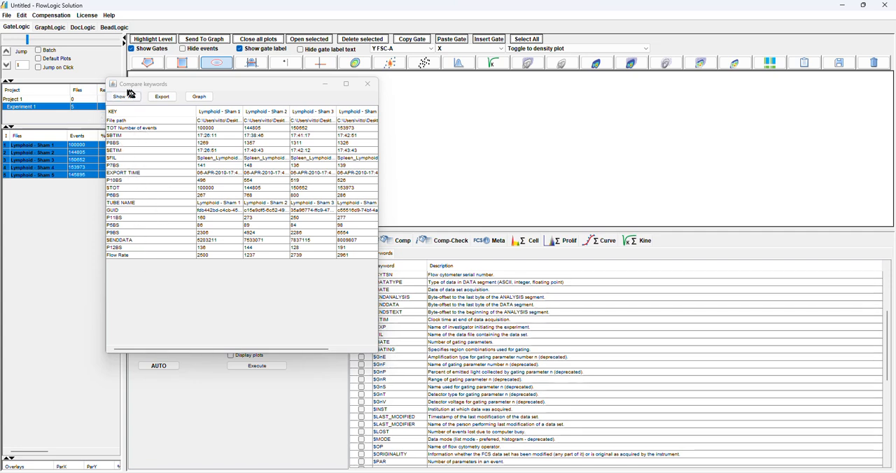
left_click(367, 84)
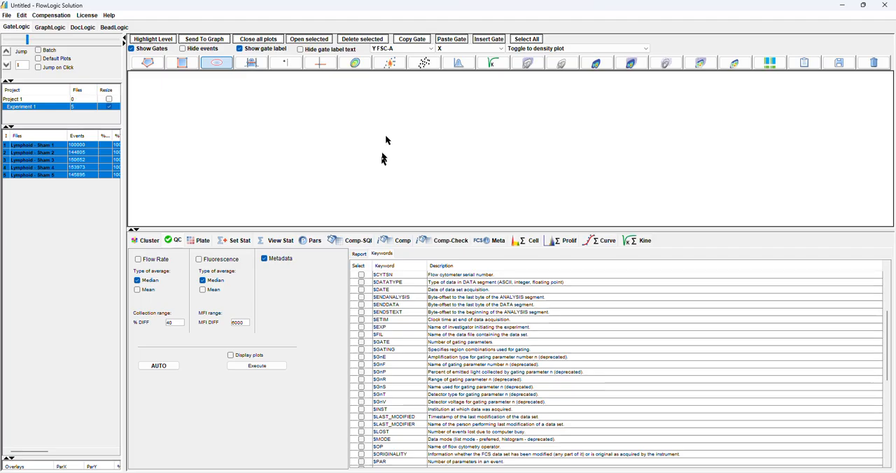
Run only the Fluorescence check on all five files with the current settings and review its report
left_click(359, 254)
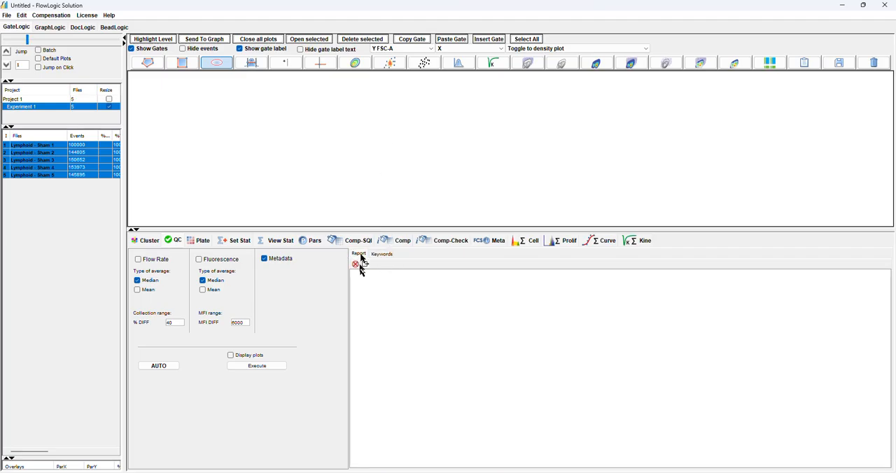
left_click(205, 263)
left_click(267, 369)
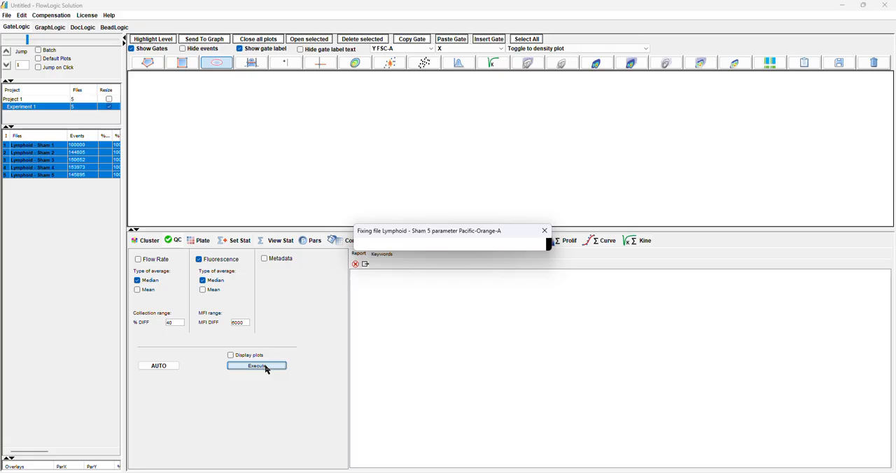
left_click_drag(499, 308, 551, 357)
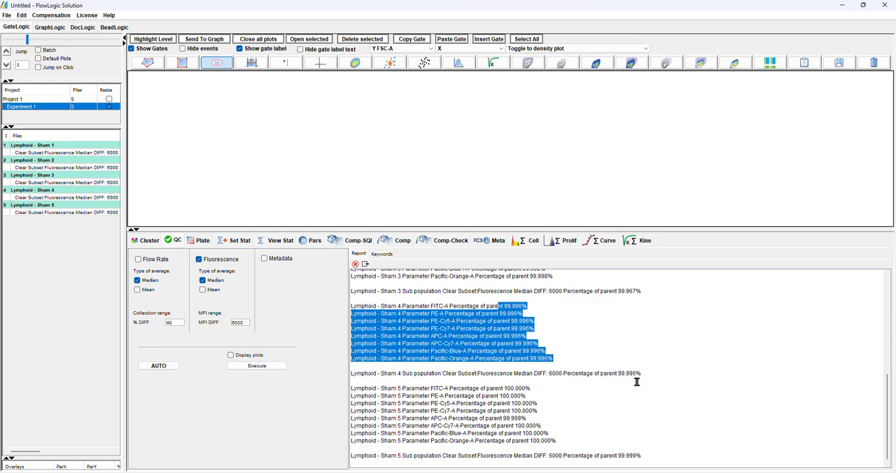
scroll(635, 381, "up", 10)
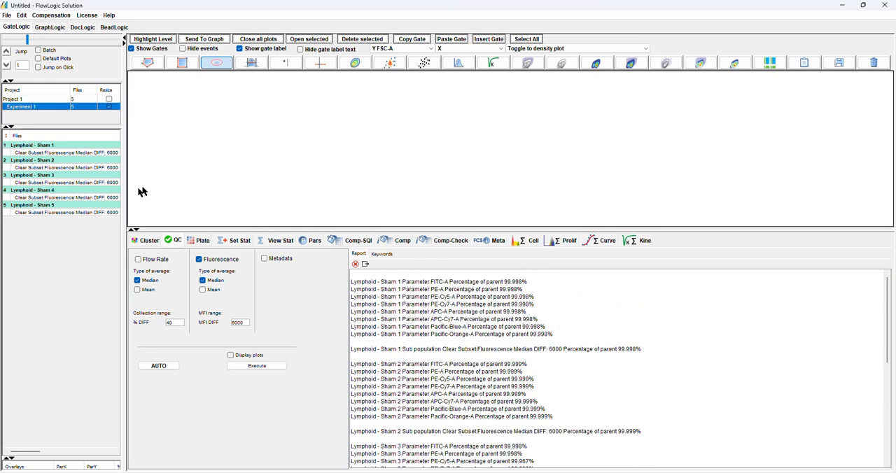
Widen the file list and delete the Clear Subset Fluorescence populations from all five files
left_click(61, 154)
left_click_drag(122, 162, 158, 161)
left_click(176, 38)
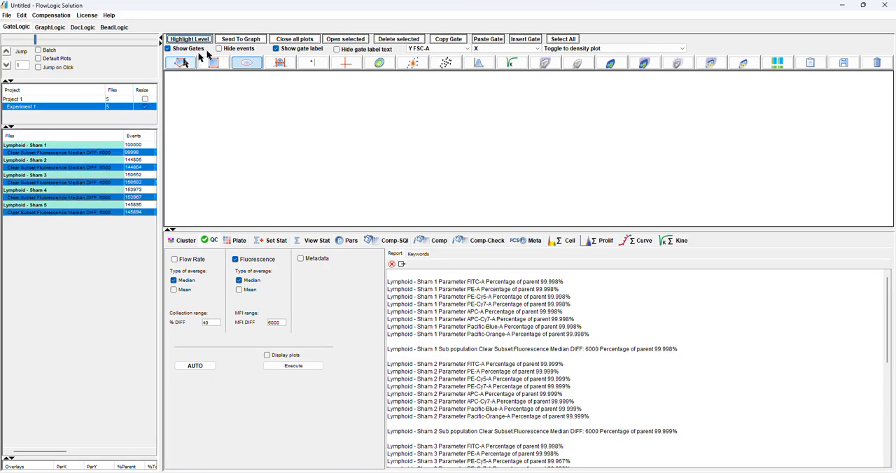
left_click(394, 42)
left_click(426, 256)
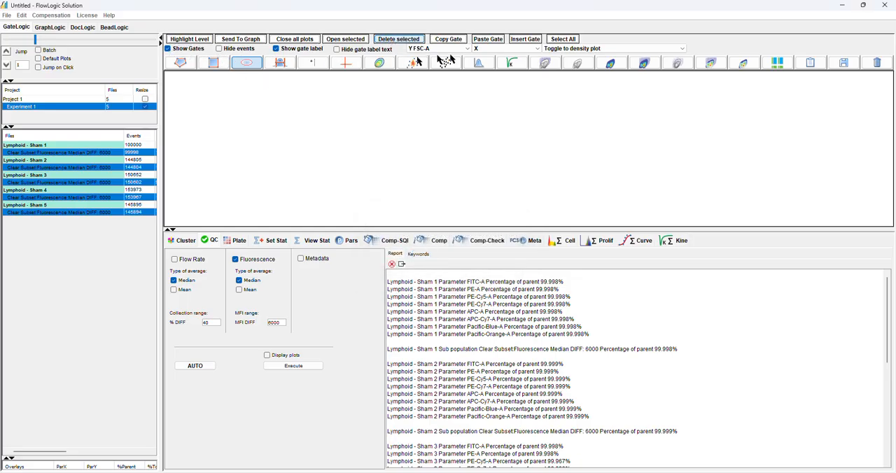
left_click(428, 274)
Select the Lymphoid - Sham 2 file and check which delete options are available for it
left_click(81, 154)
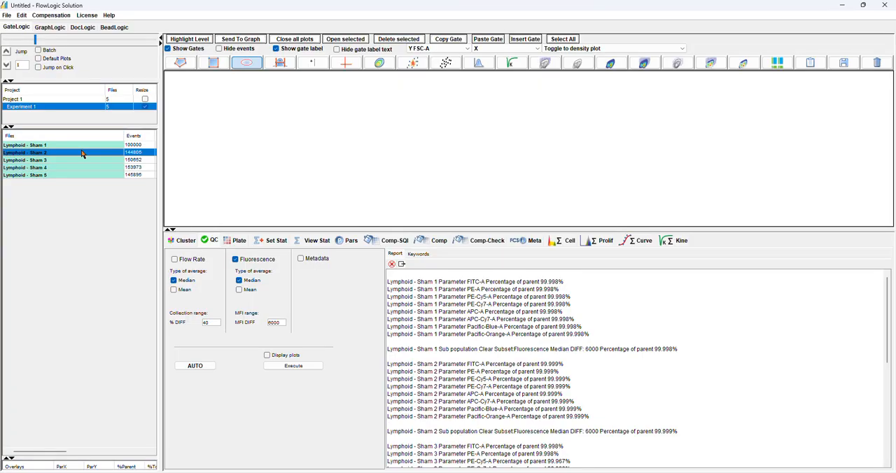
right_click(81, 154)
mouse_move(134, 259)
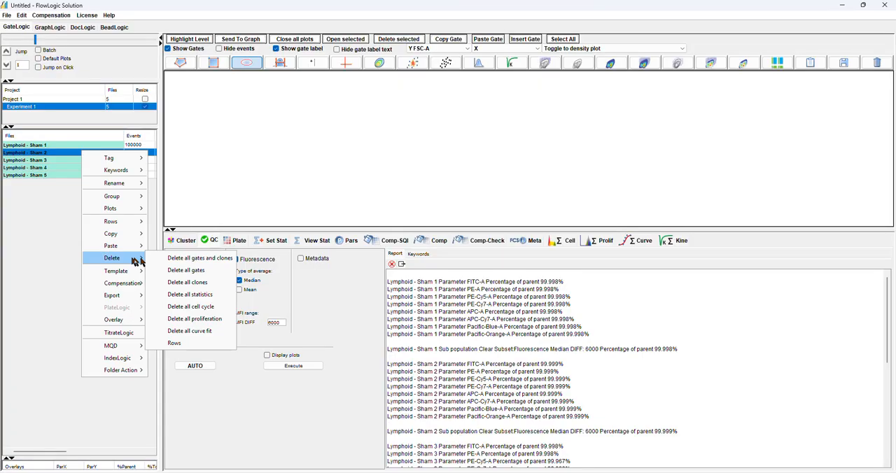
left_click(219, 157)
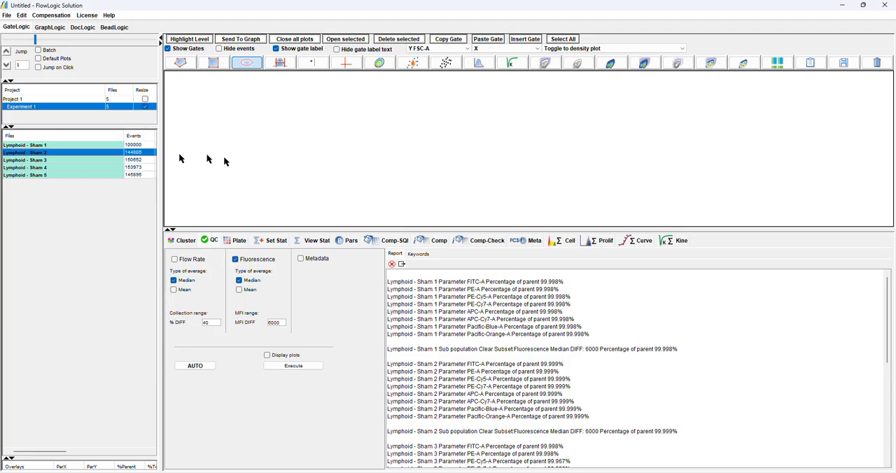
Replace the Fluorescence check with Flow Rate, clear the old report, and run the check on Lymphoid - Sham 2
left_click(235, 259)
left_click(190, 260)
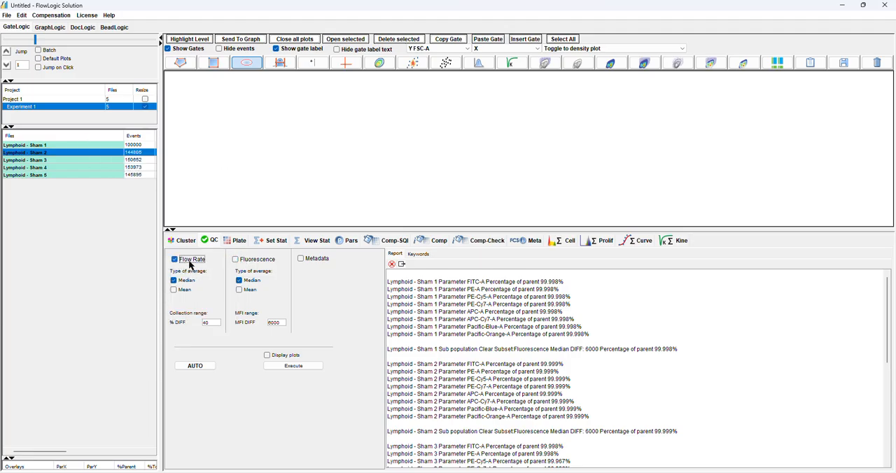
left_click(391, 264)
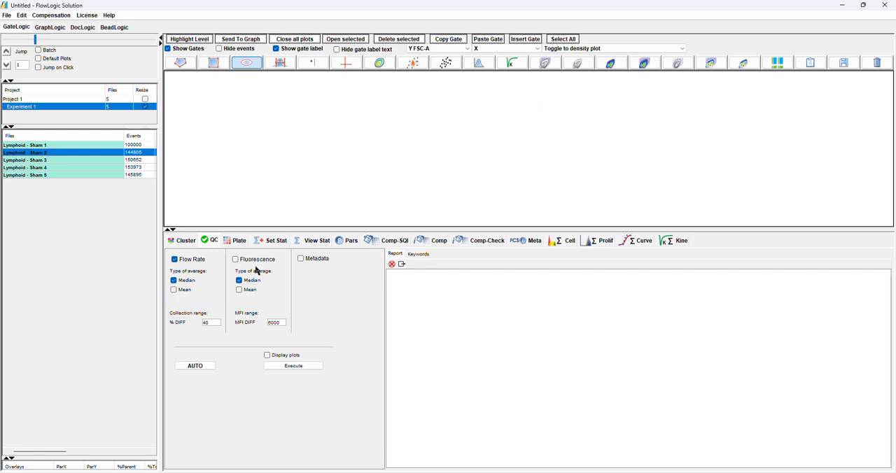
left_click(308, 367)
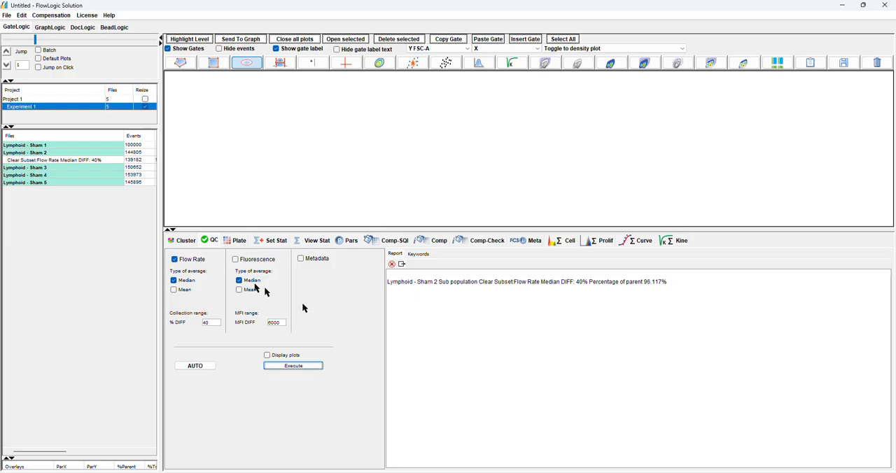
Delete all gates and clones from the Clear Subset Flow Rate population of Lymphoid - Sham 2
right_click(70, 159)
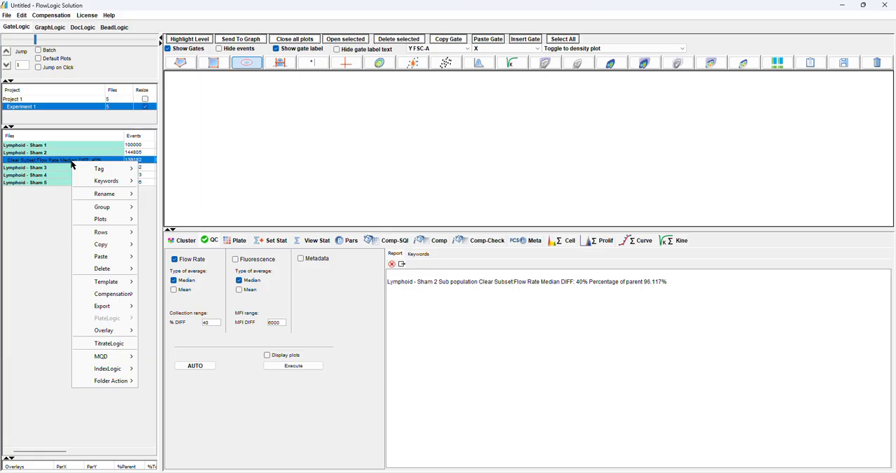
mouse_move(119, 272)
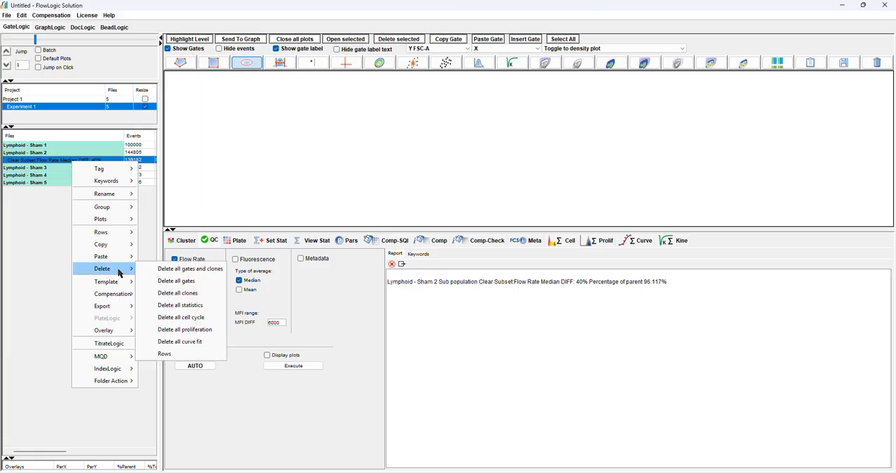
left_click(182, 270)
left_click(426, 256)
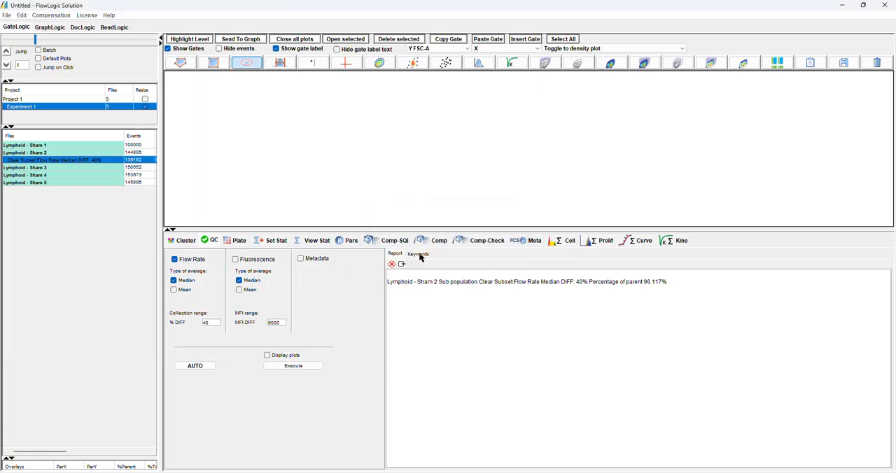
Run the median Flow Rate check at 40% DIFF on all five lymphoid files and review the percentages of parent in the report
left_click_drag(52, 148, 51, 176)
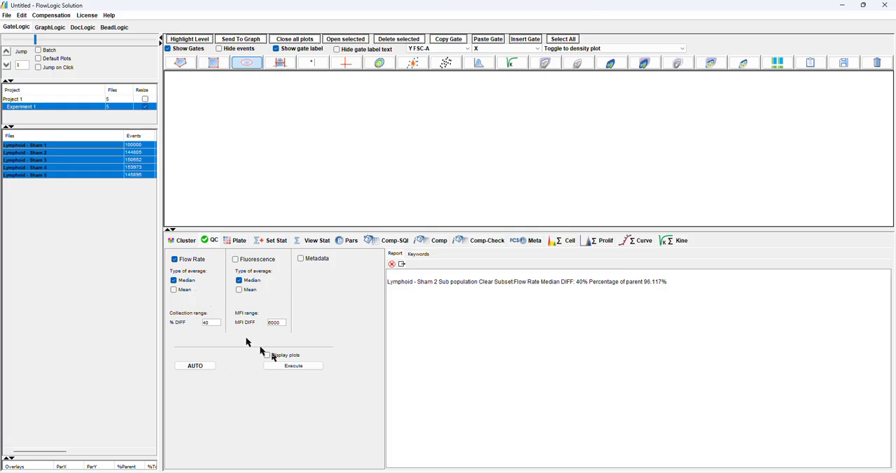
left_click(289, 367)
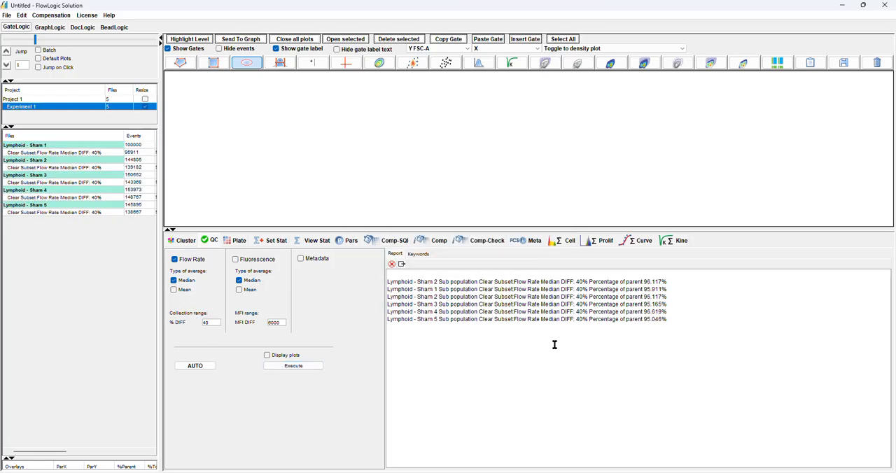
left_click_drag(644, 281, 656, 322)
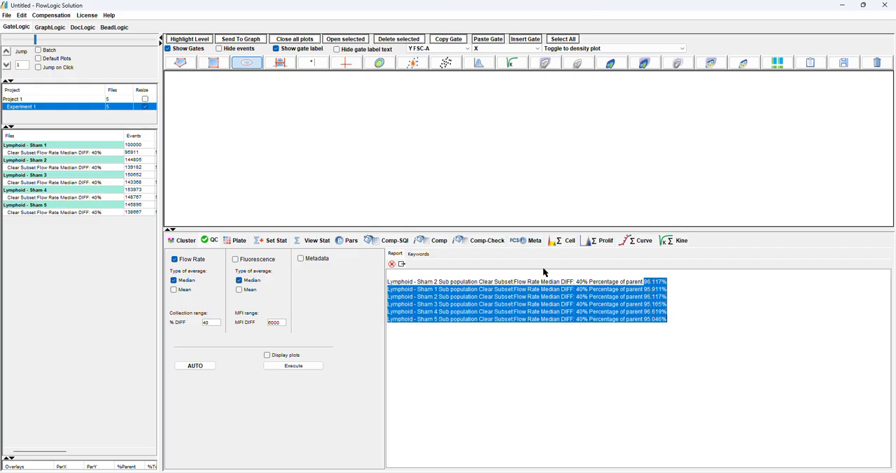
Compare the time plots of Lymphoid - Sham 1 and its Clear Subset Flow Rate population, and close both plots
left_click(112, 153)
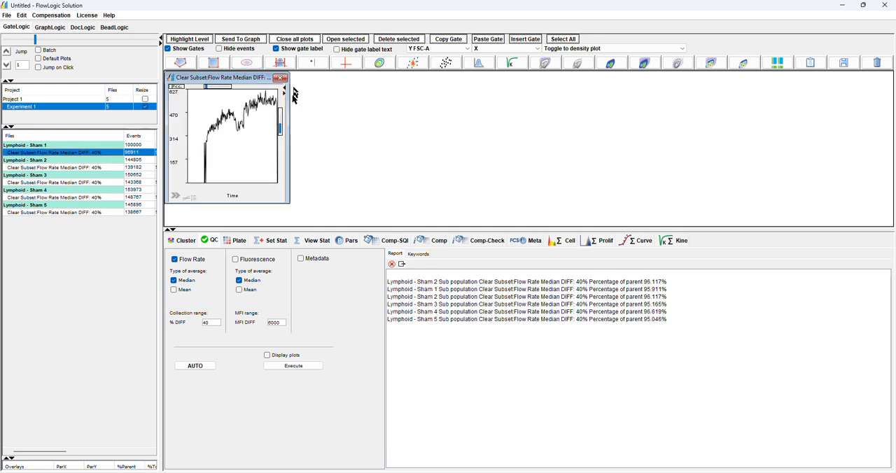
left_click(68, 146)
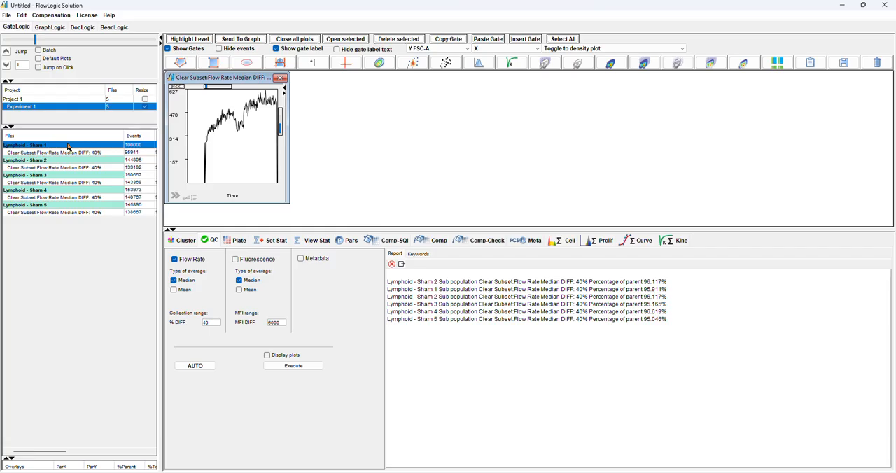
double_click(68, 146)
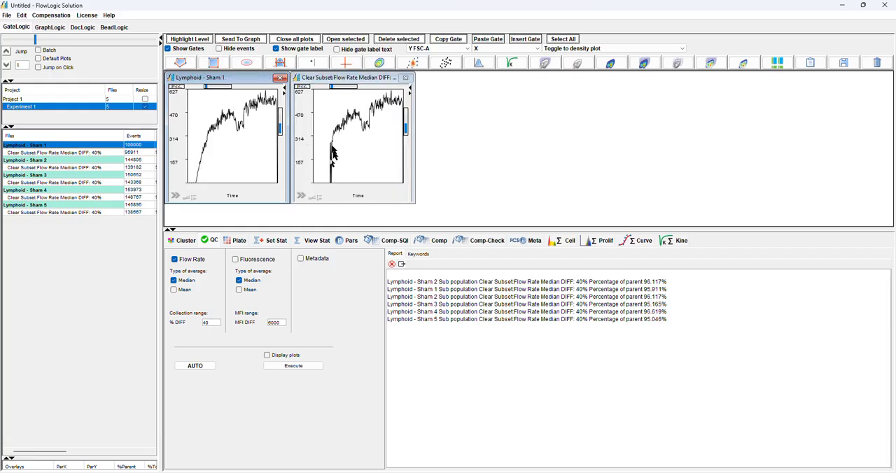
left_click(405, 78)
left_click(279, 78)
Enlarge the plot workspace above the QC settings and open the plot of Lymphoid - Sham 1's Clear Subset Flow Rate population
left_click(109, 155)
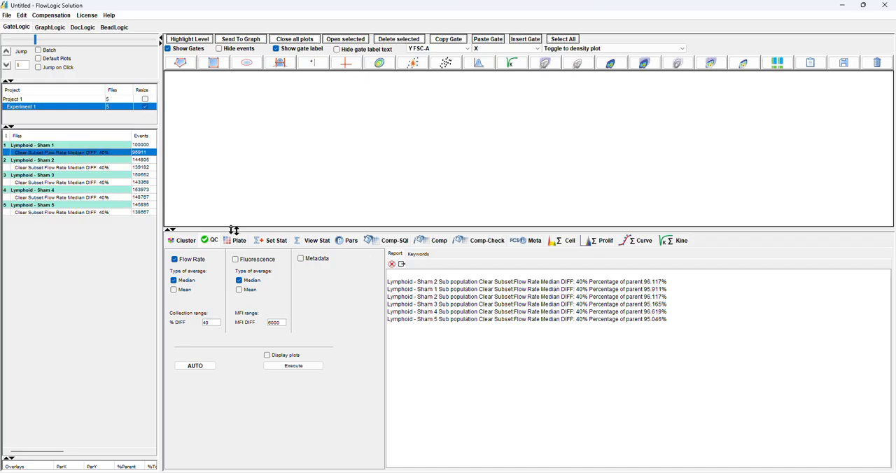
left_click_drag(243, 229, 243, 365)
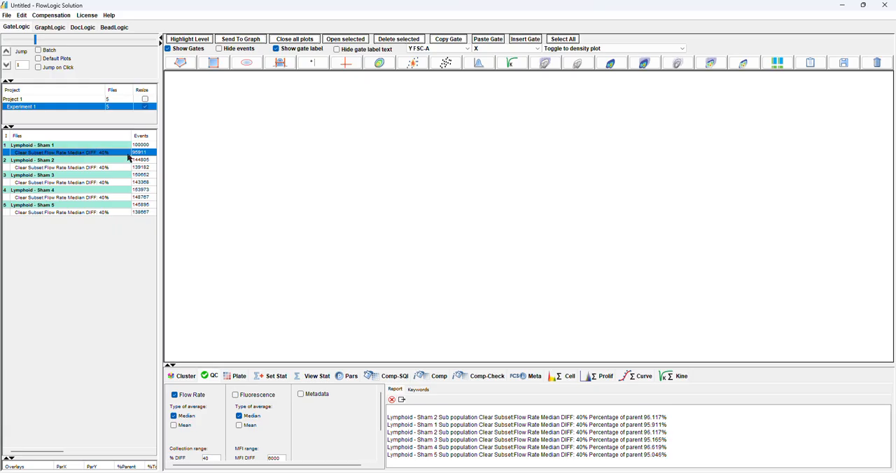
left_click_drag(119, 146, 114, 167)
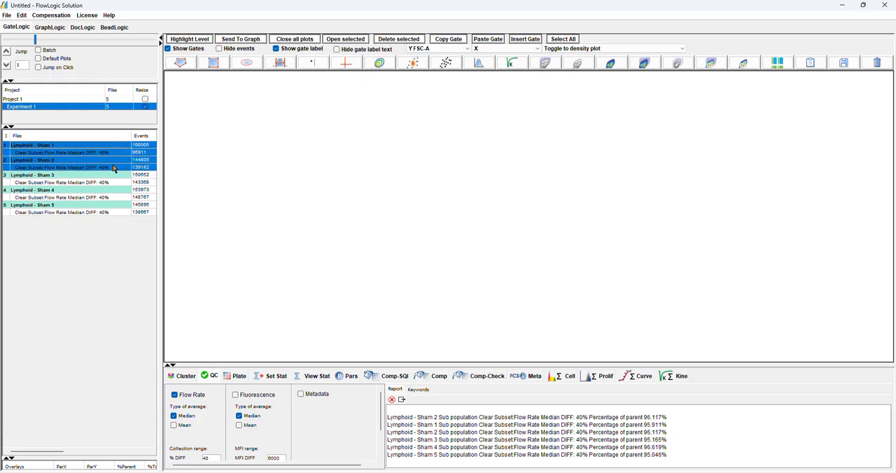
left_click(114, 153)
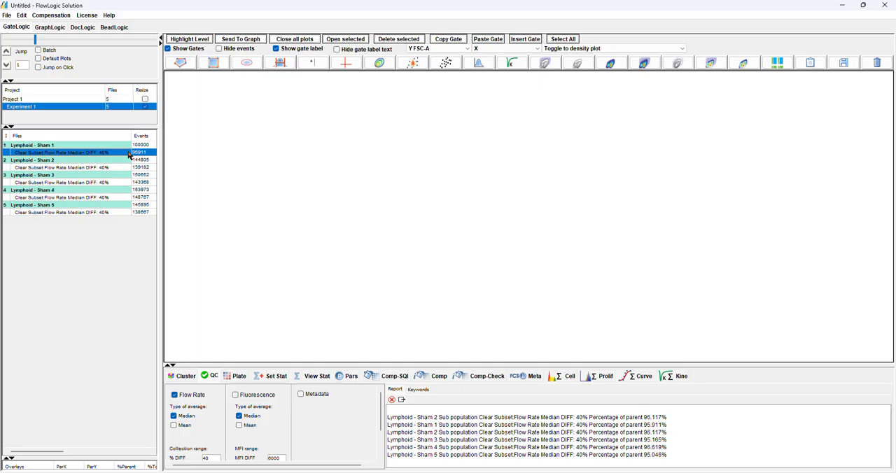
double_click(107, 154)
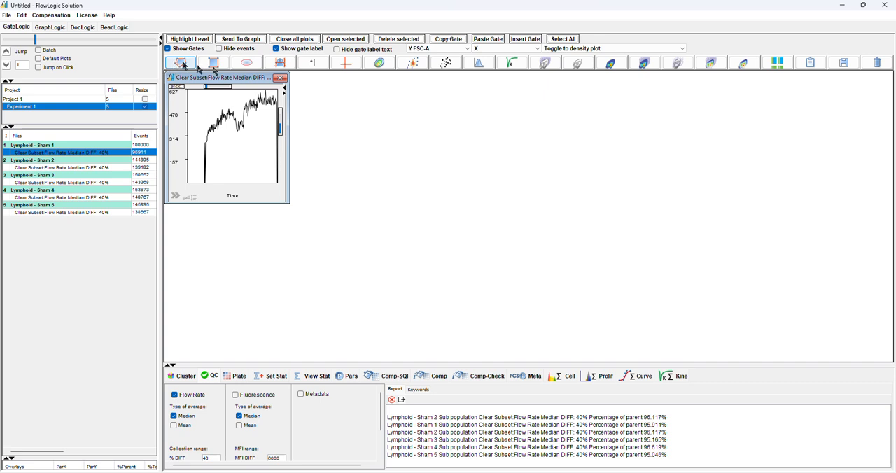
Change the open Clear Subset plot to a density plot with SSC-A on the Y axis and FSC-A on the X axis
left_click(410, 64)
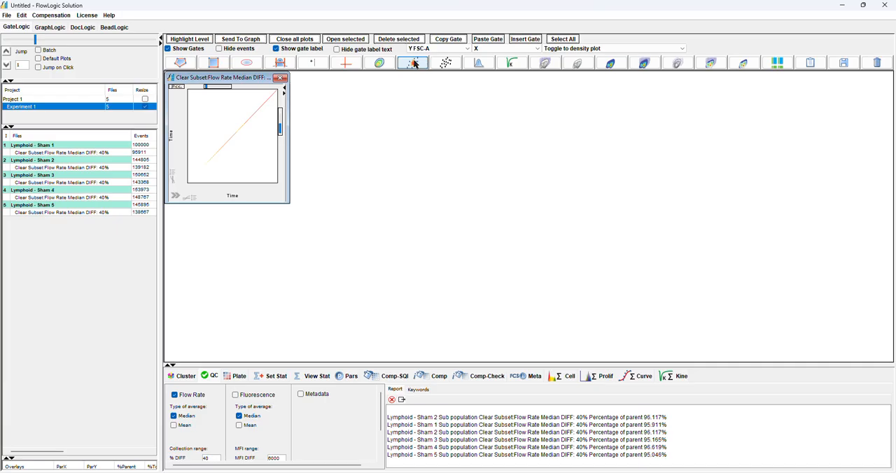
left_click(173, 138)
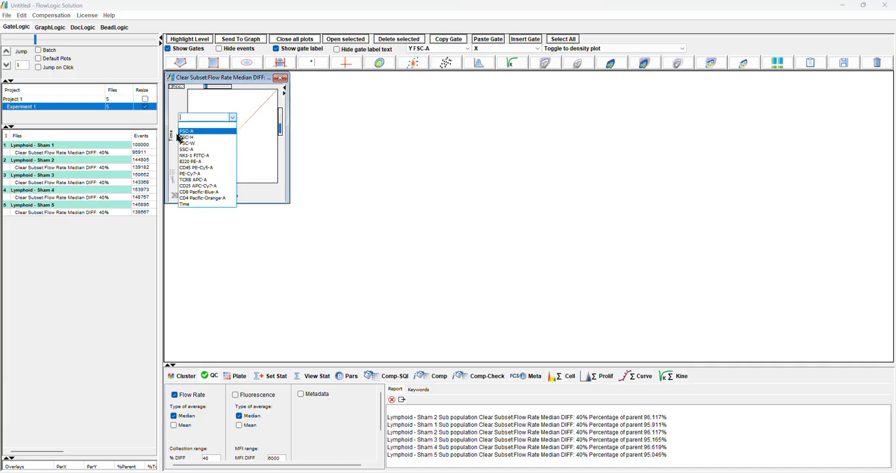
left_click(190, 151)
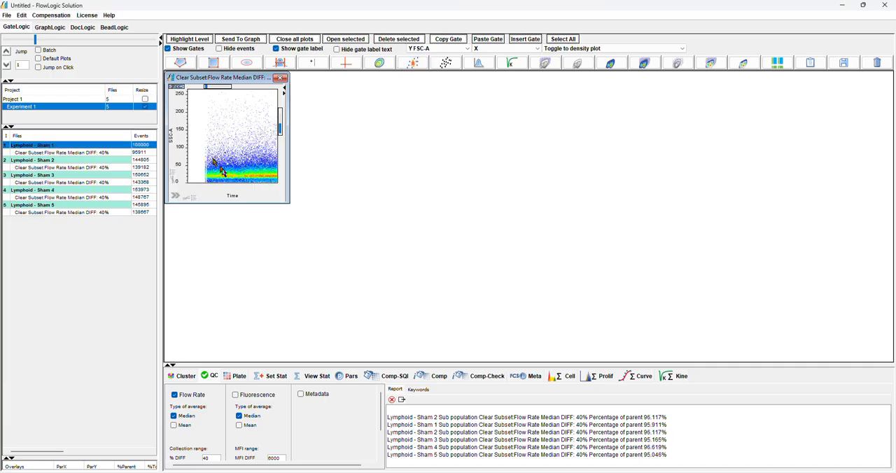
left_click(234, 199)
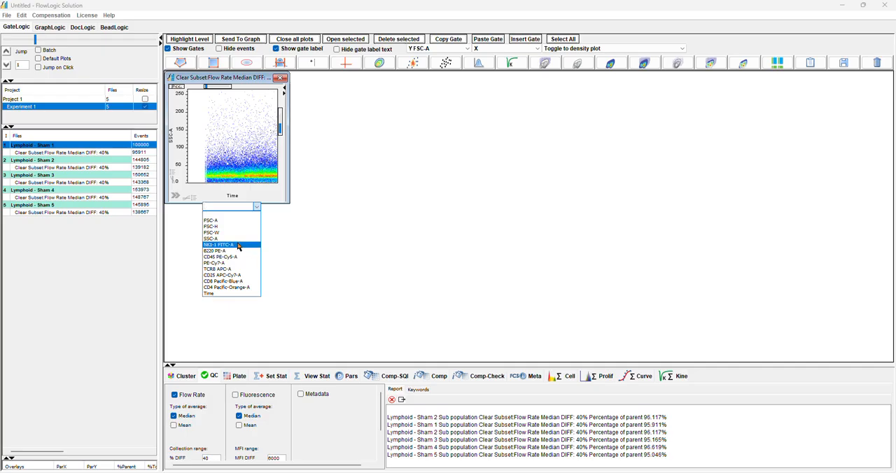
left_click(235, 221)
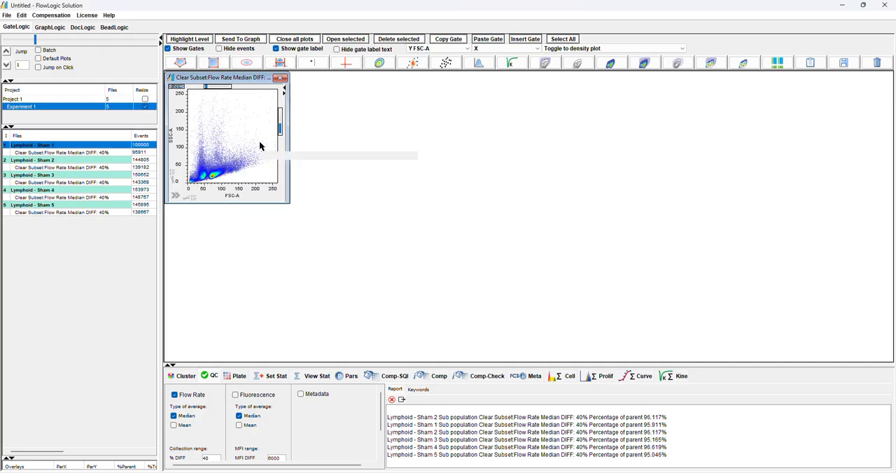
Add all five lymphoid files and their Clear Subset Flow Rate populations to a new group
left_click(98, 153)
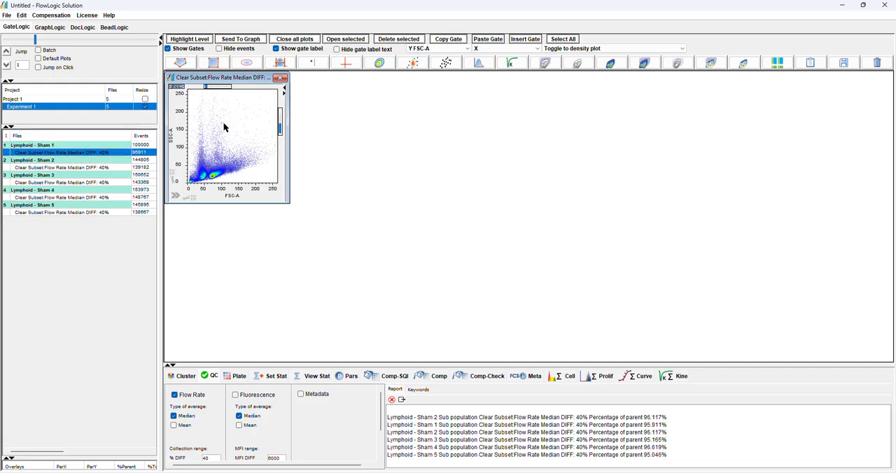
left_click(89, 158)
left_click(84, 153)
left_click_drag(102, 153, 99, 212)
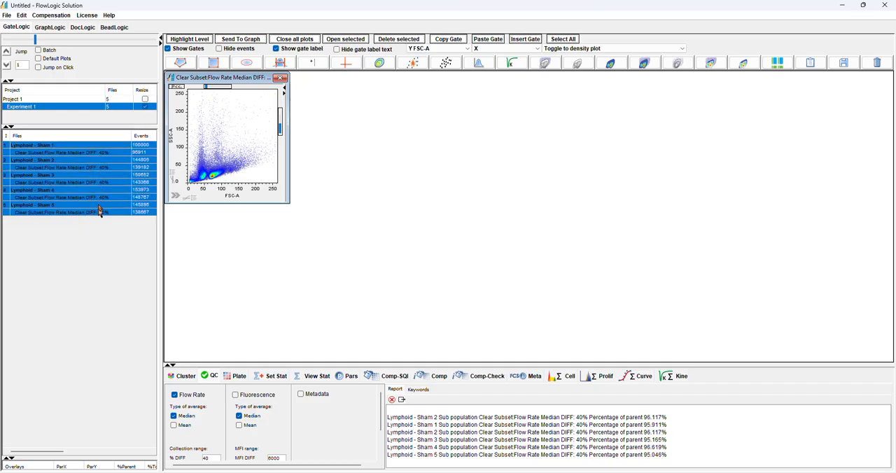
right_click(91, 182)
mouse_move(116, 223)
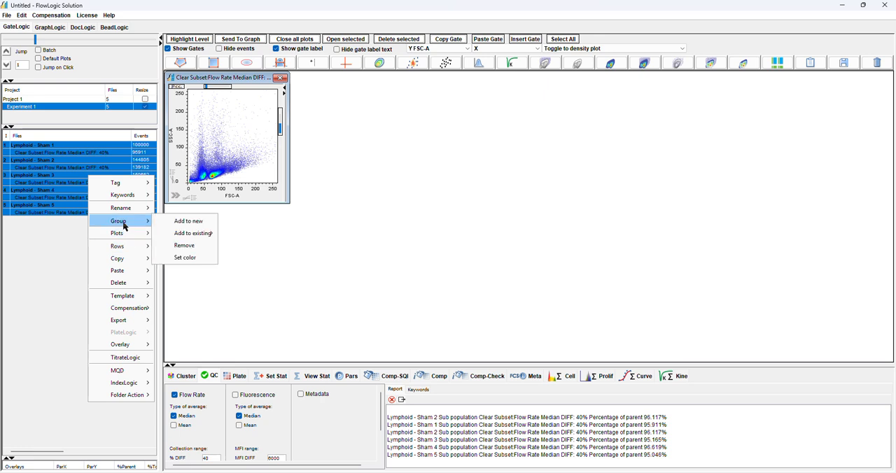
left_click(189, 222)
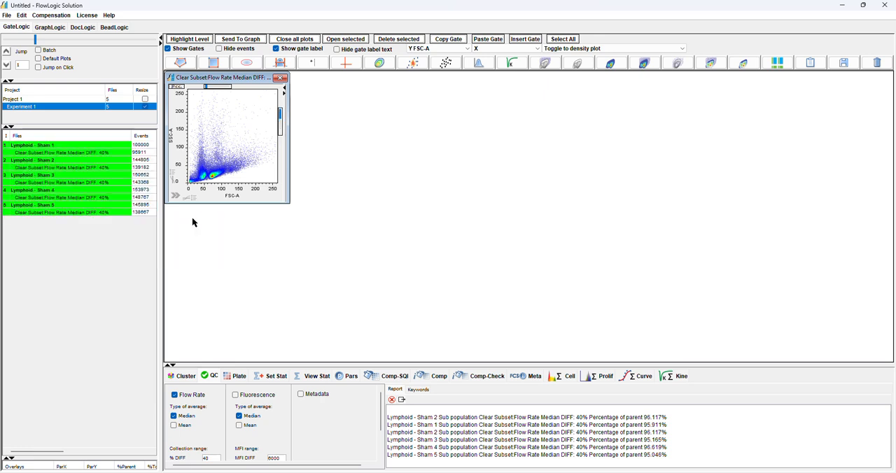
Open Lymphoid - Sham 2's Clear Subset plot, switch the grouped plots' X axis to NK1-1 FITC-A, and return it to FSC-A
left_click(72, 153)
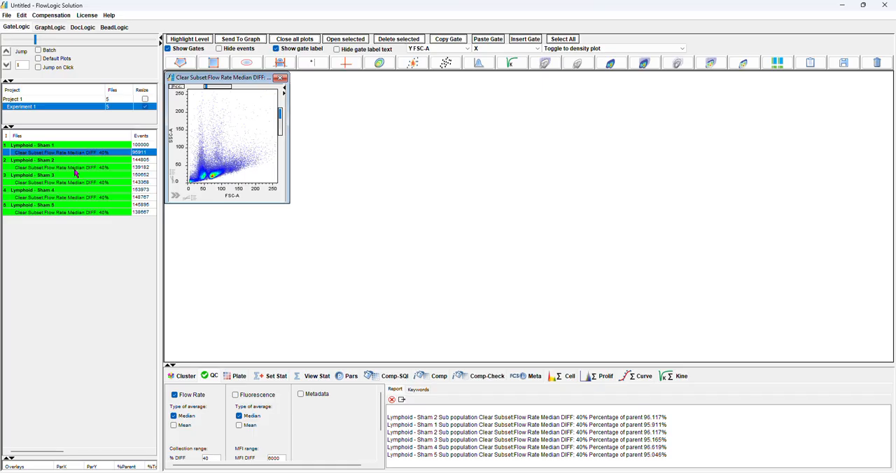
left_click(75, 168)
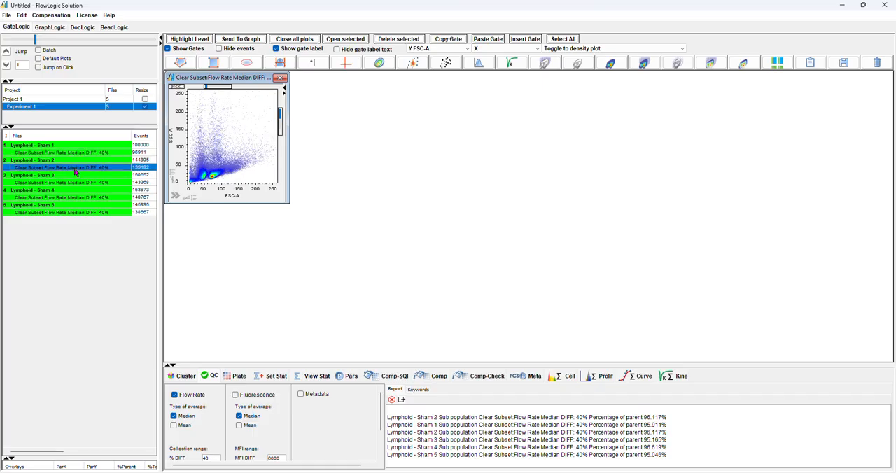
left_click(235, 197)
left_click(234, 241)
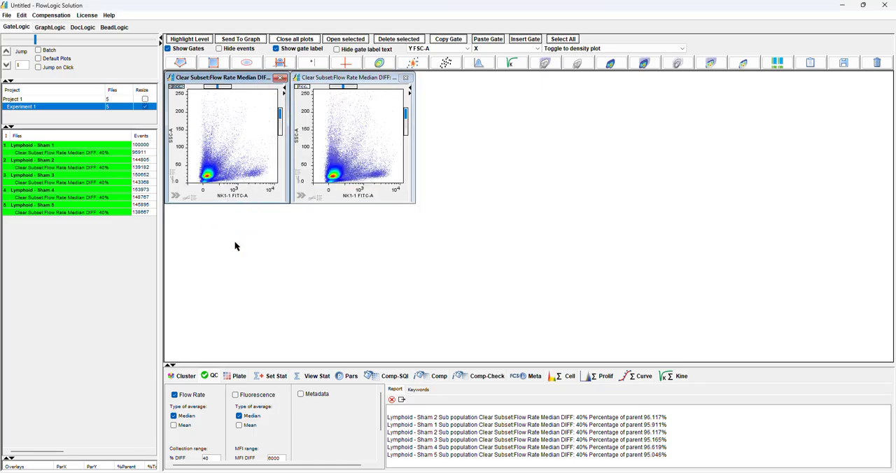
left_click(234, 196)
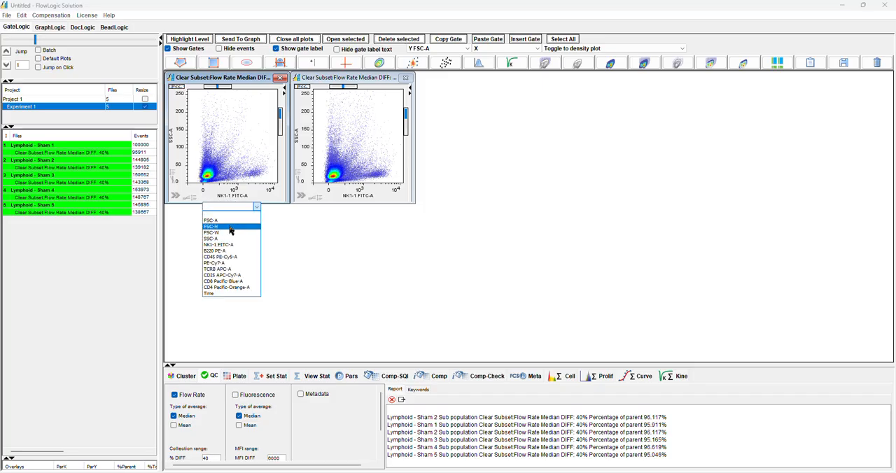
left_click(227, 220)
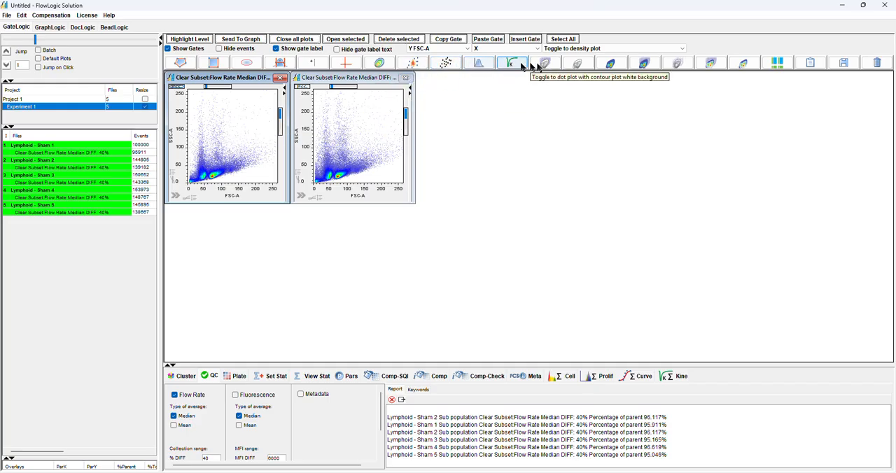
Switch the grouped plots through the dot, histogram, dot with contour, and contour plot types
left_click(443, 64)
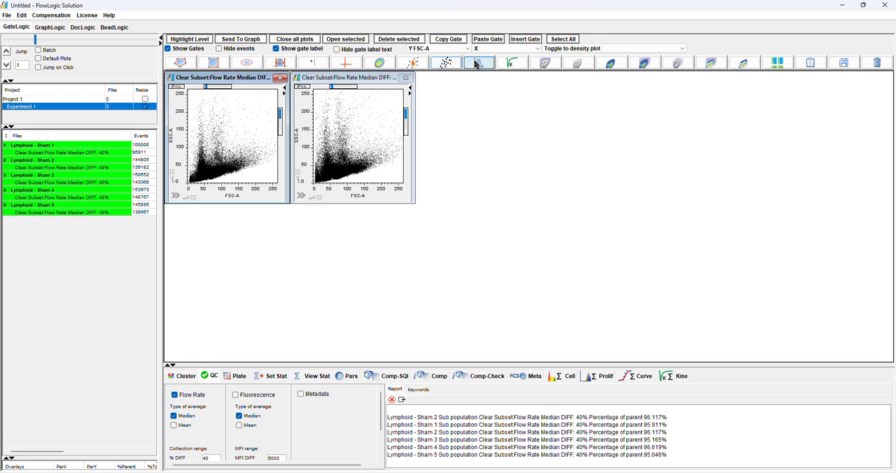
left_click(479, 64)
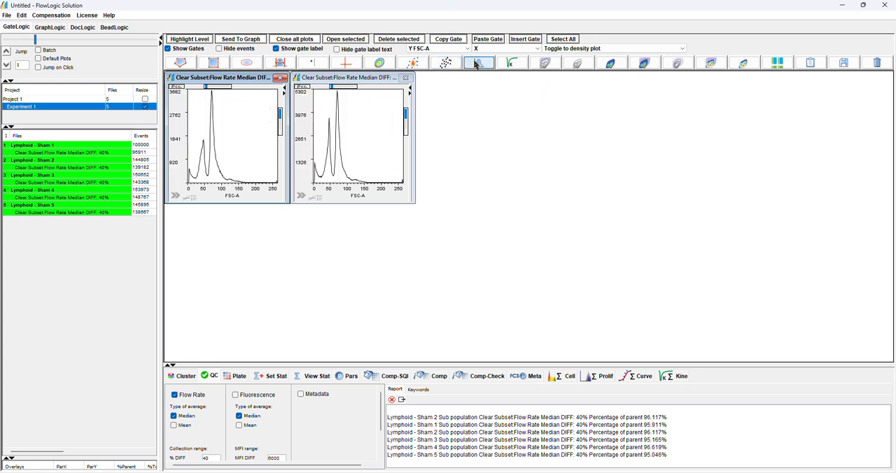
left_click(551, 65)
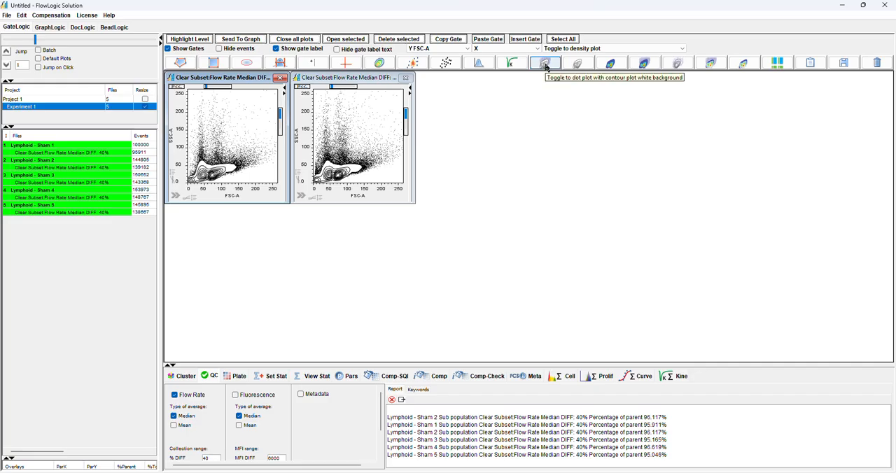
left_click(572, 65)
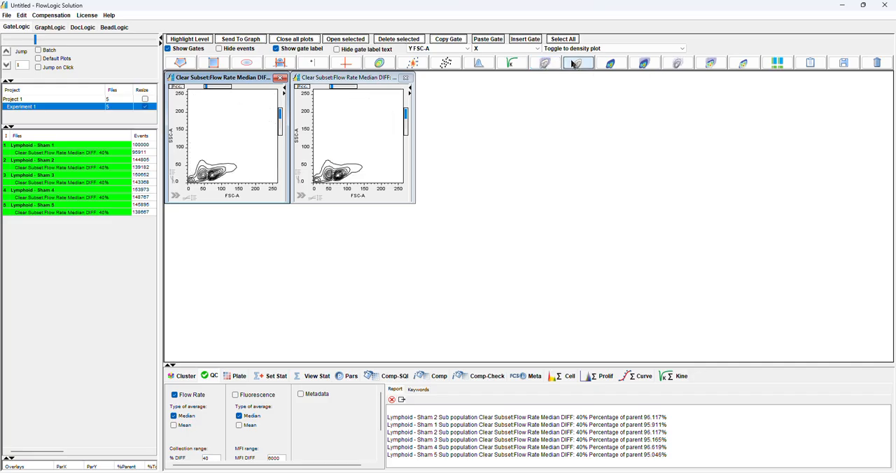
Show the grouped plots in the pseudocolor plot types, including the dot and contour combinations, and return them to density plots
left_click(611, 64)
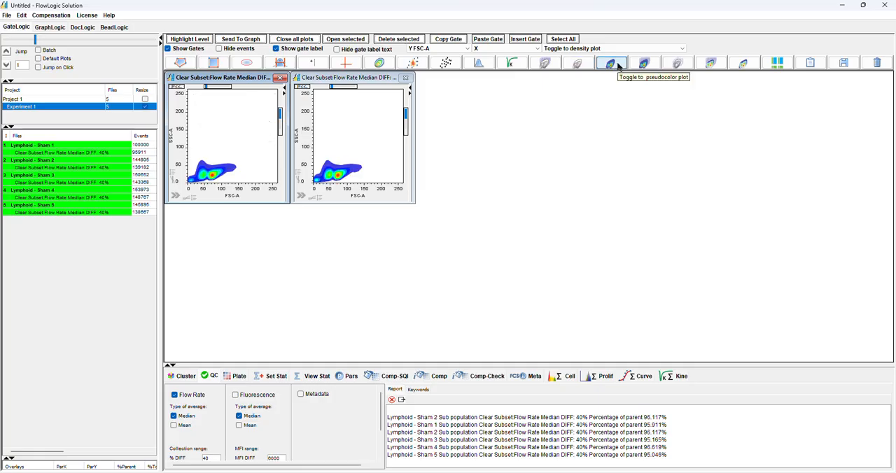
left_click(643, 64)
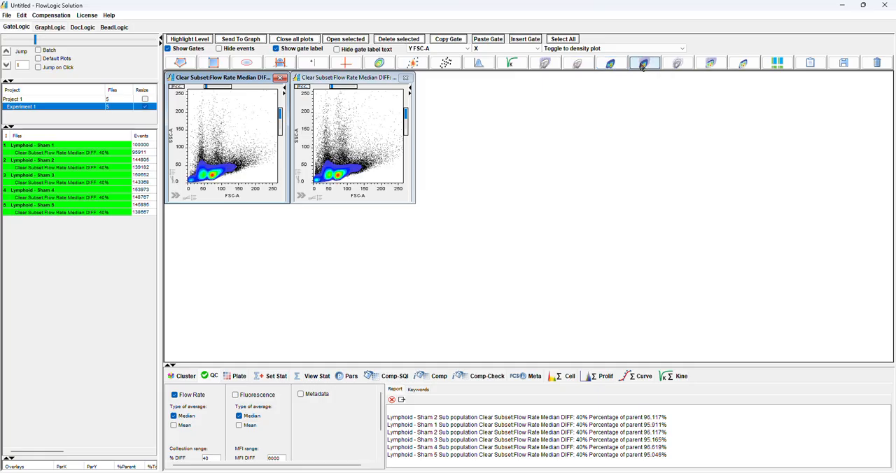
left_click(676, 65)
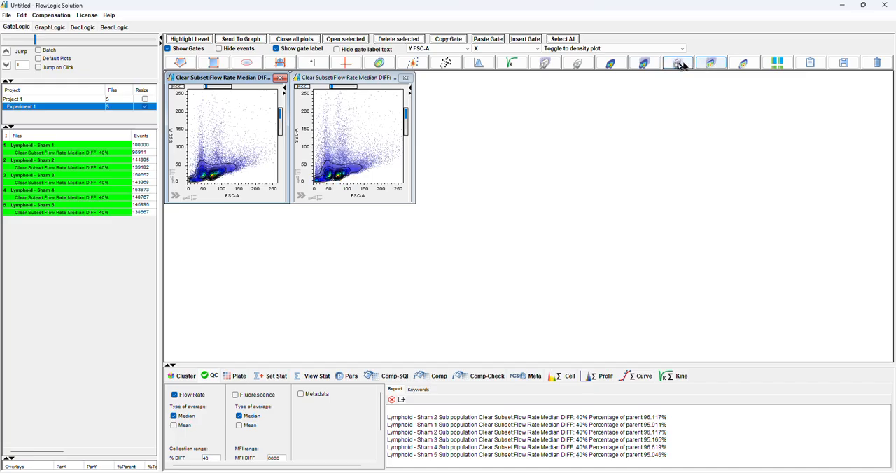
left_click(716, 65)
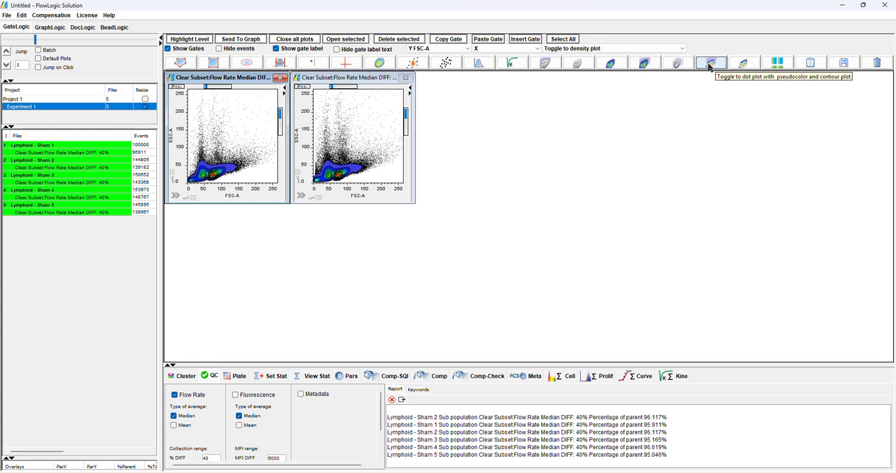
left_click(744, 64)
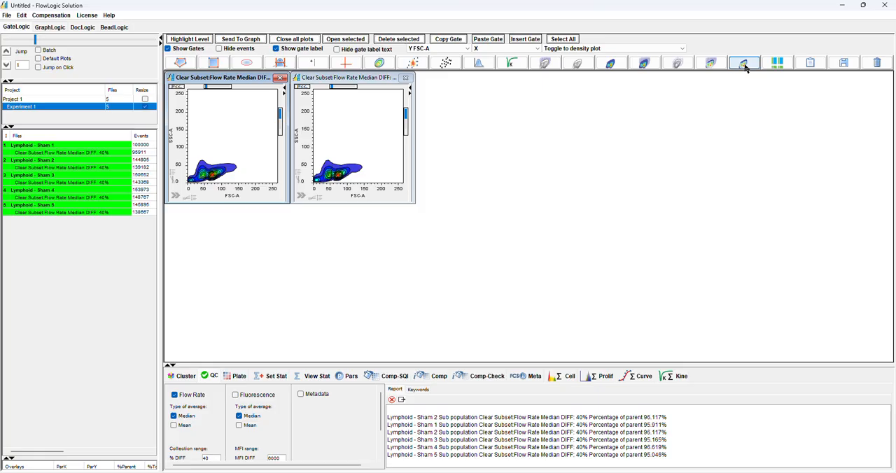
left_click(411, 63)
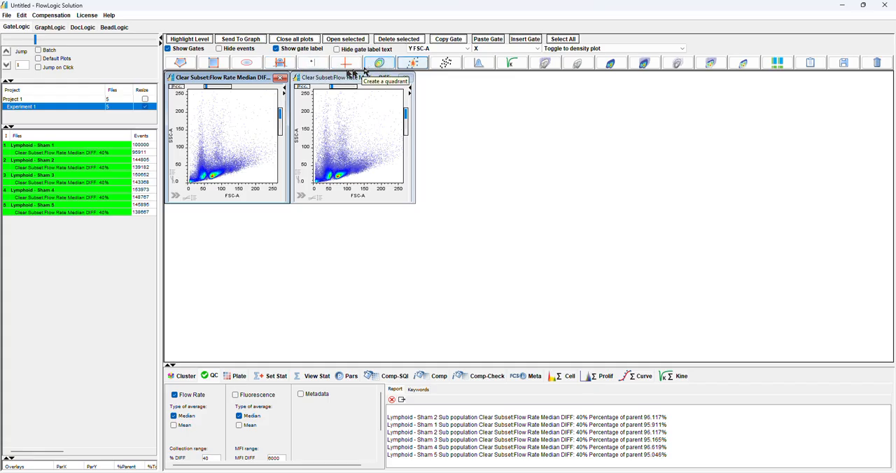
left_click(379, 64)
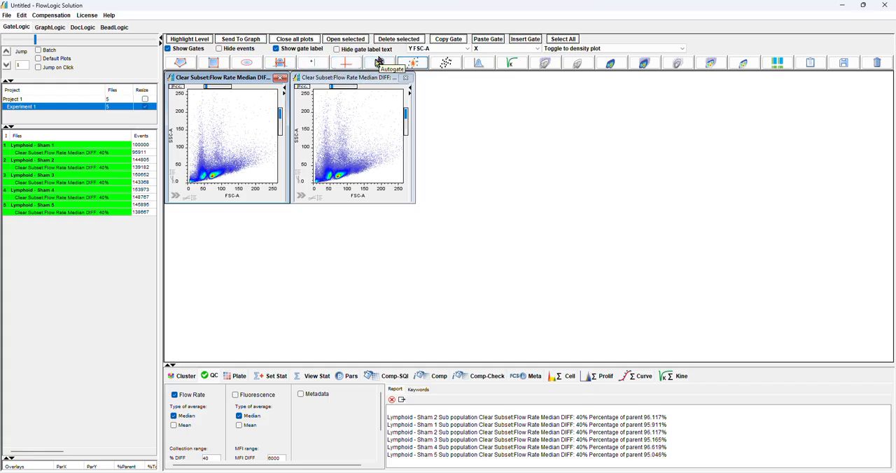
left_click(364, 145)
left_click(217, 147)
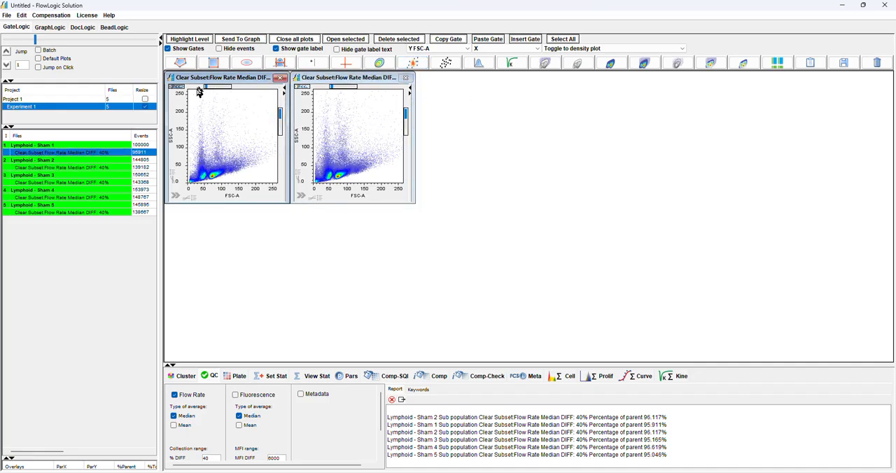
Open the preferences beside the plots and review the General, Parameters and Export settings
left_click(8, 17)
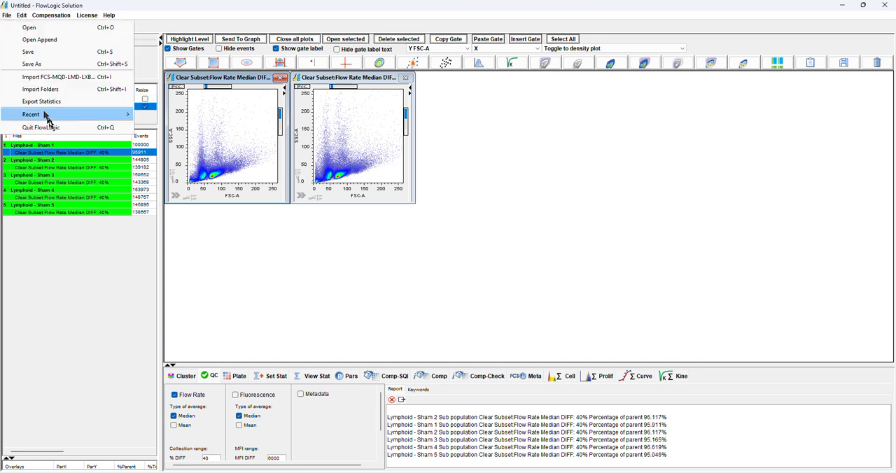
mouse_move(23, 20)
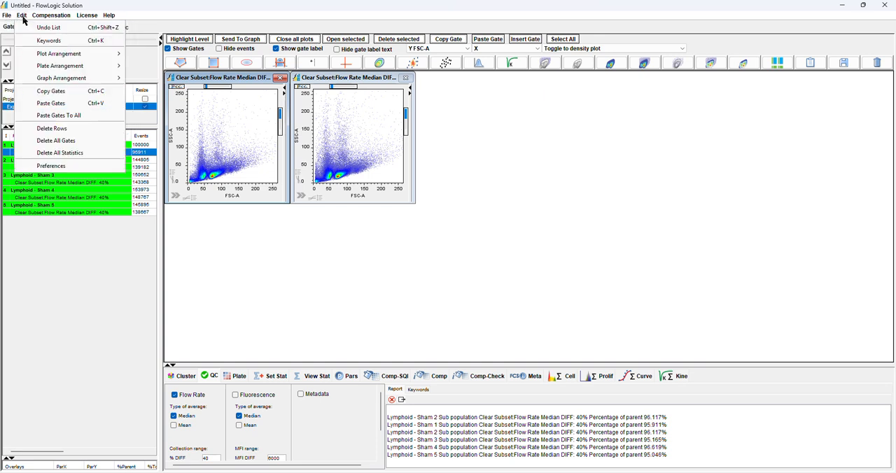
left_click(79, 169)
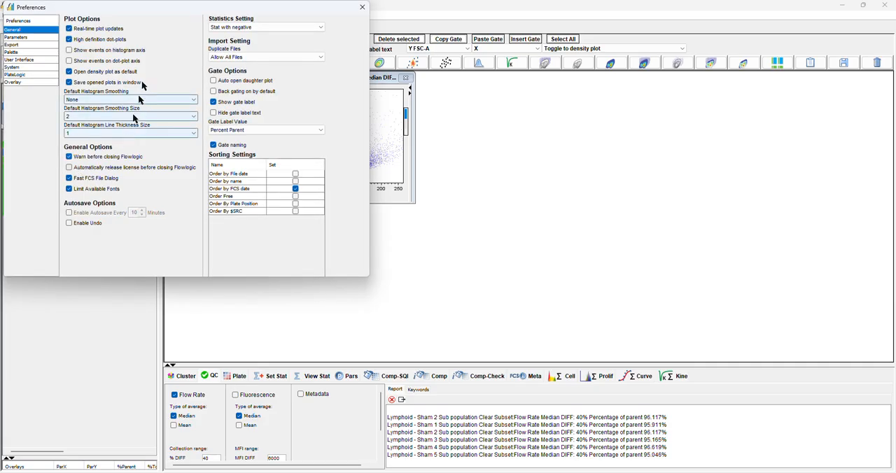
left_click_drag(148, 11, 625, 41)
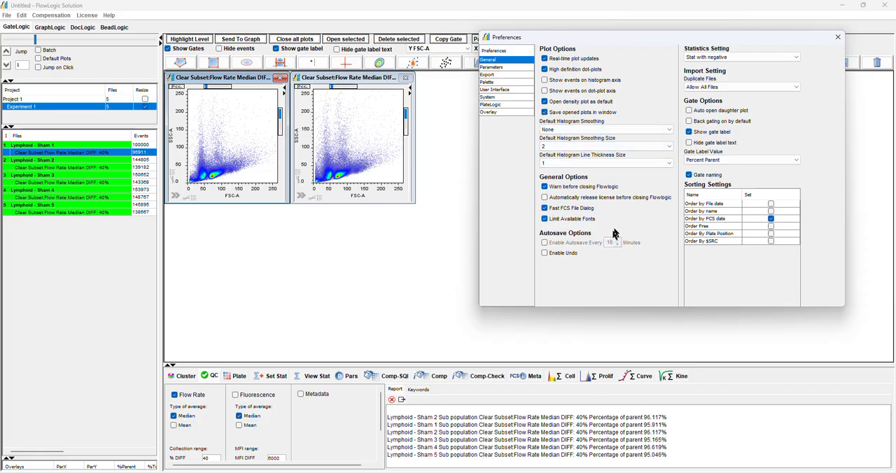
left_click(497, 68)
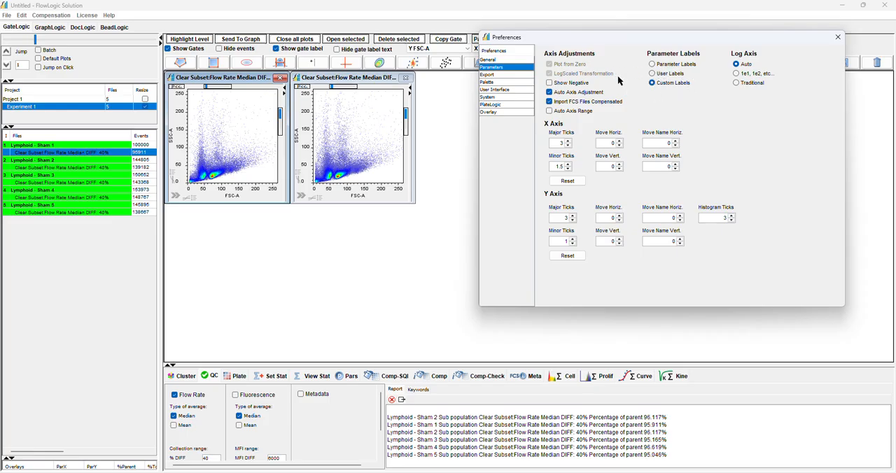
left_click(504, 75)
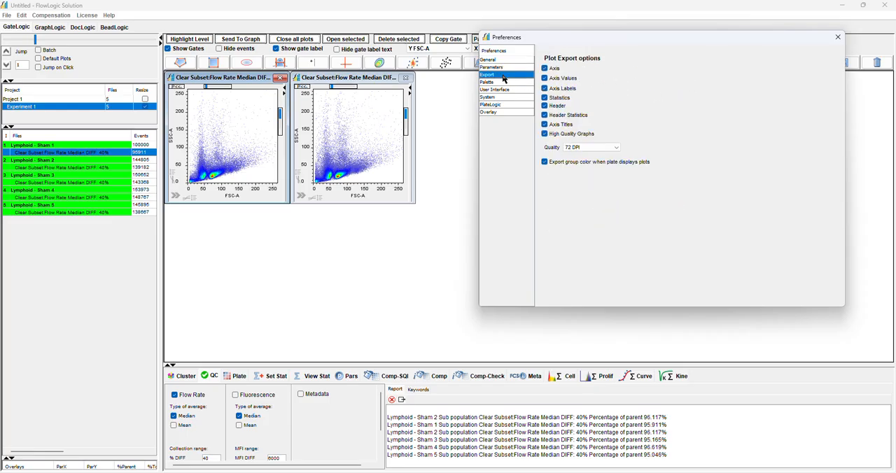
Try the Rainbow and Fade To Purple palettes for the density plot colors
left_click(504, 83)
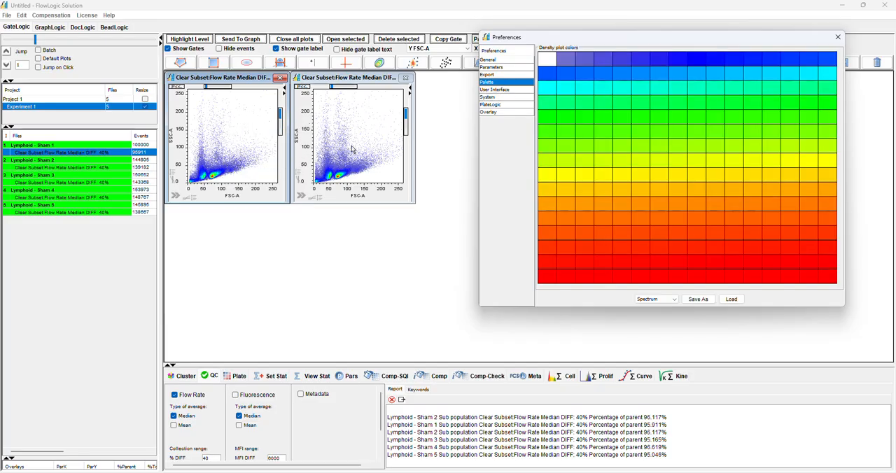
left_click(667, 300)
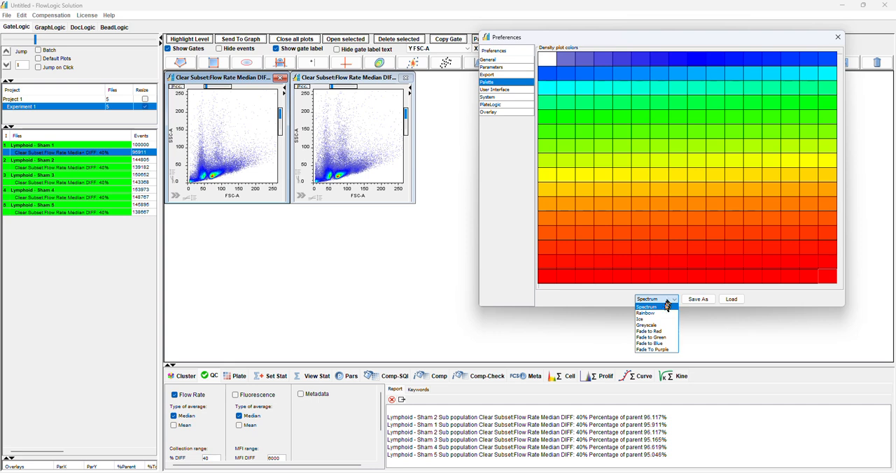
left_click(660, 313)
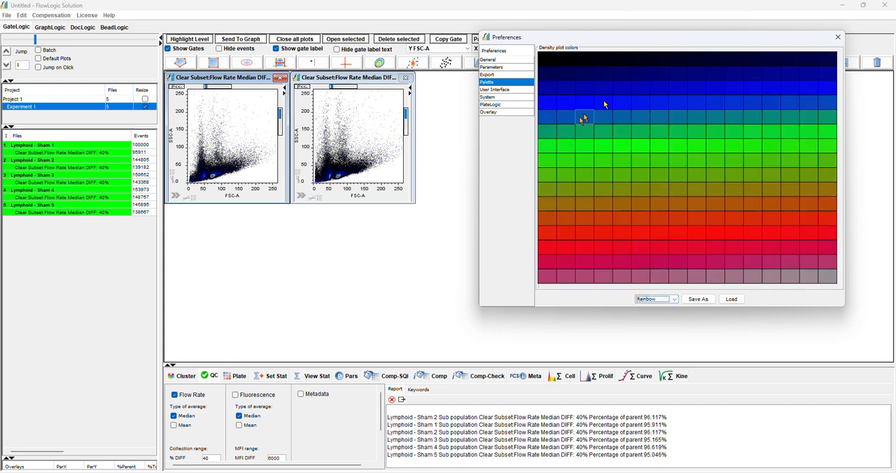
left_click(656, 299)
left_click(665, 349)
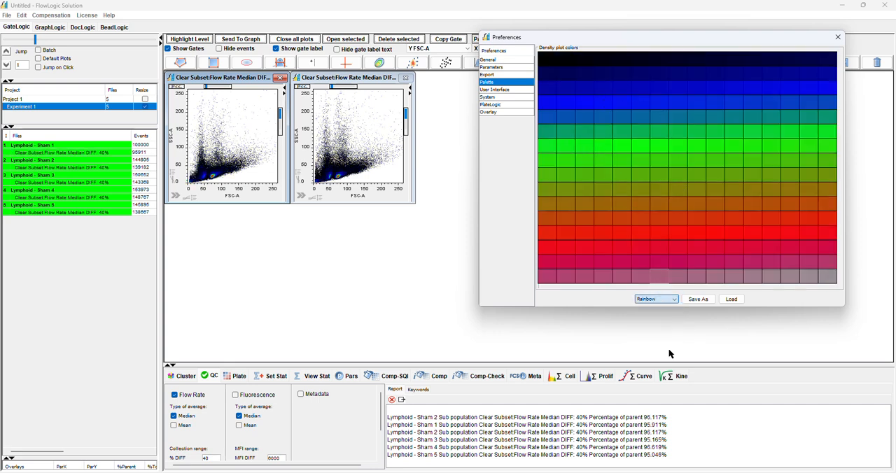
Try the Greyscale and Rainbow palettes on the density plots, and restore the Spectrum palette
left_click(666, 299)
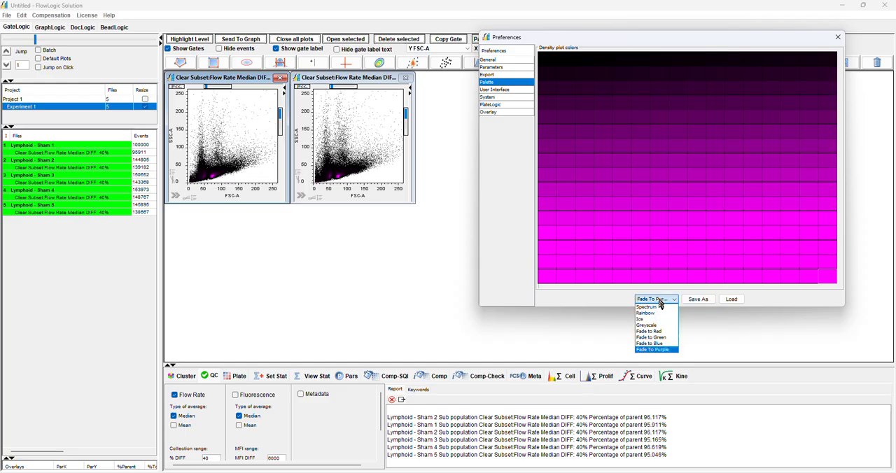
left_click(658, 329)
left_click(657, 301)
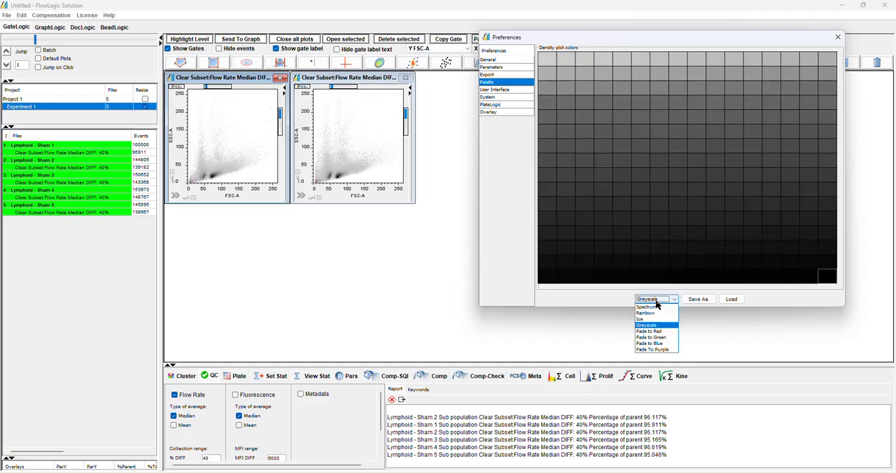
left_click(652, 313)
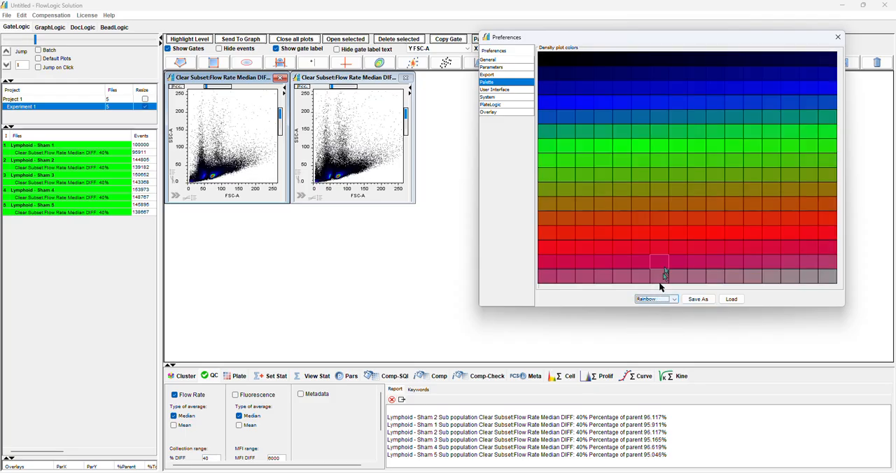
left_click(661, 301)
left_click(653, 308)
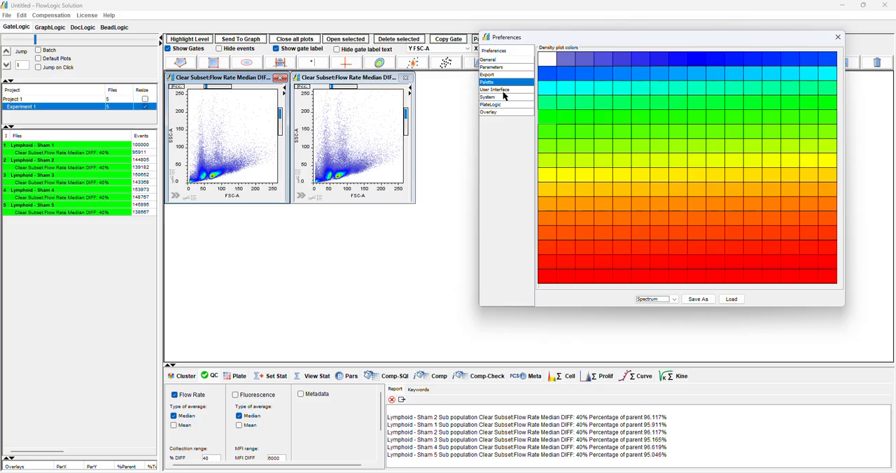
Switch the density palette to Rainbow and back to Spectrum, and close the preferences
left_click(647, 299)
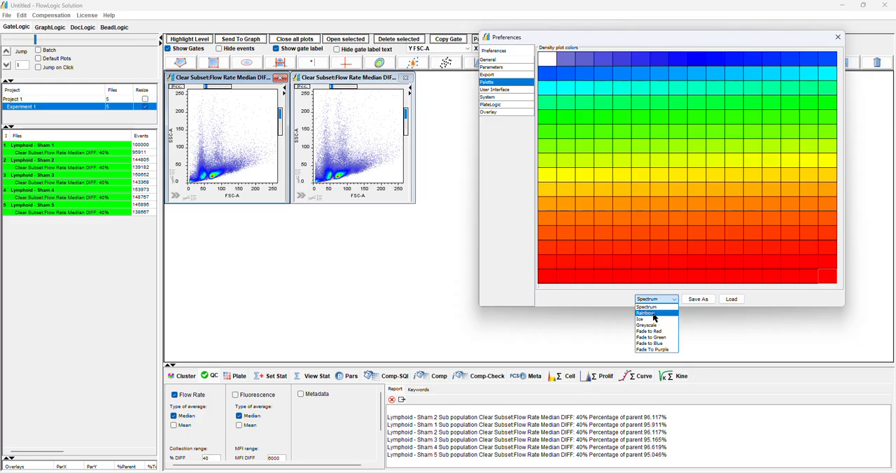
left_click(646, 313)
left_click(658, 301)
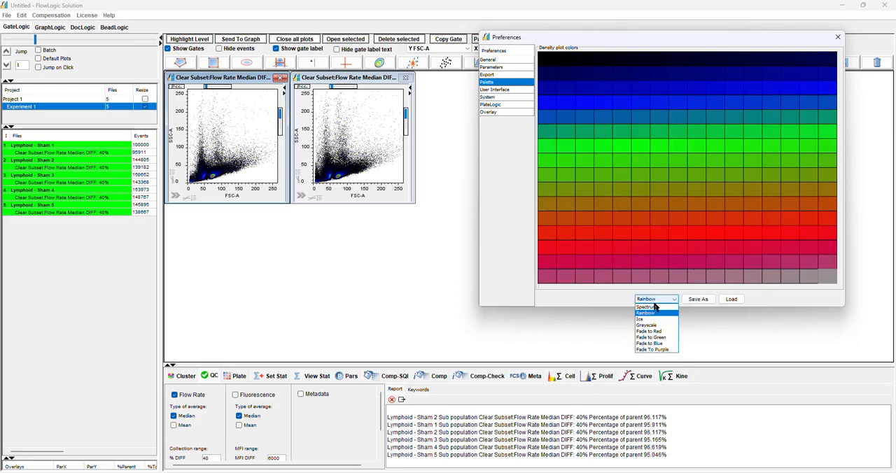
left_click(654, 309)
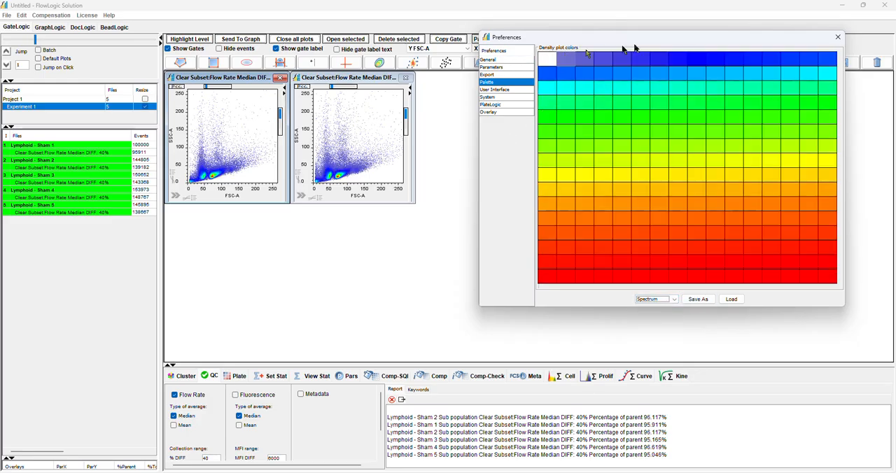
left_click(838, 39)
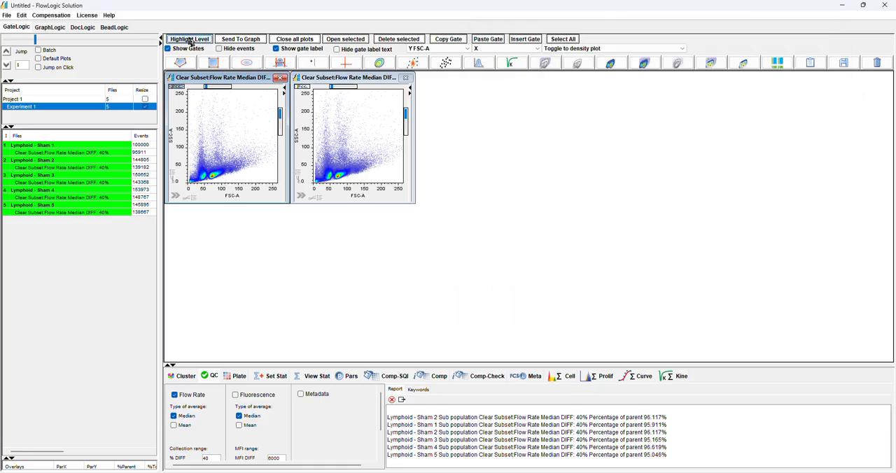
Highlight the Clear Subset Flow Rate level across all five files, and replace the open plots with those populations' plots
left_click(77, 153)
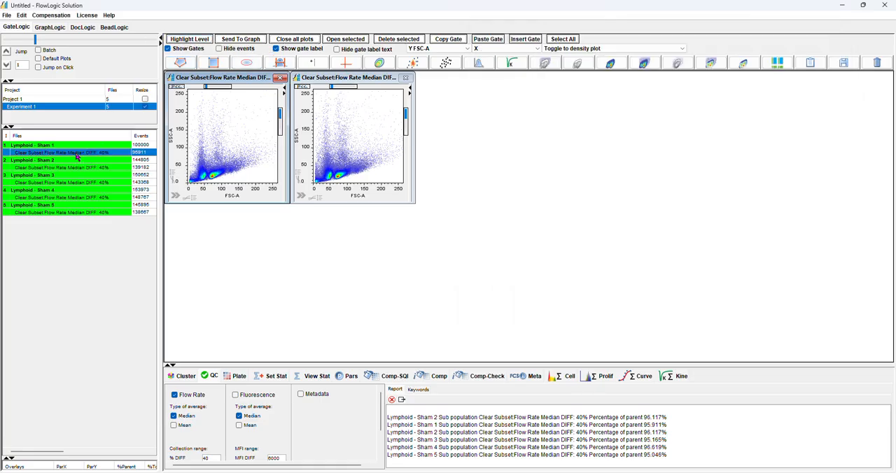
left_click(185, 44)
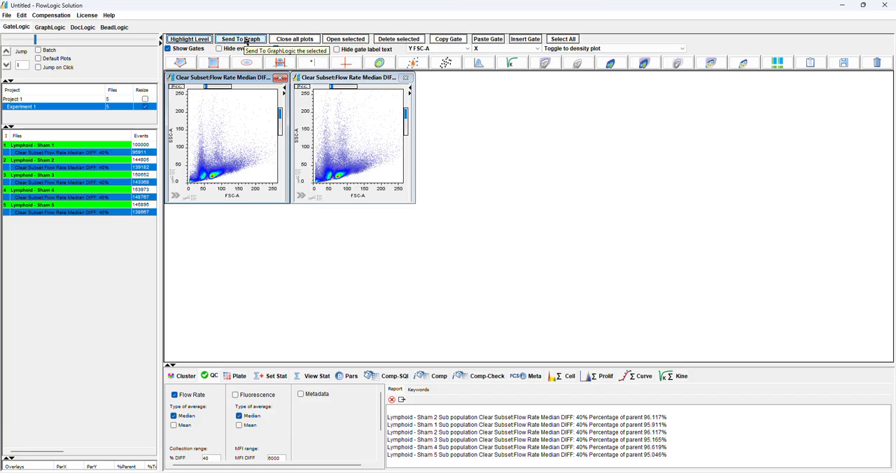
left_click(293, 40)
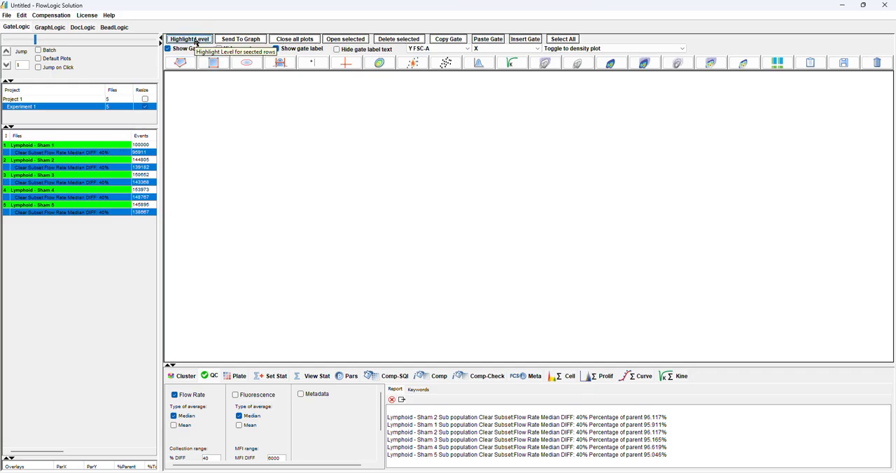
left_click(346, 40)
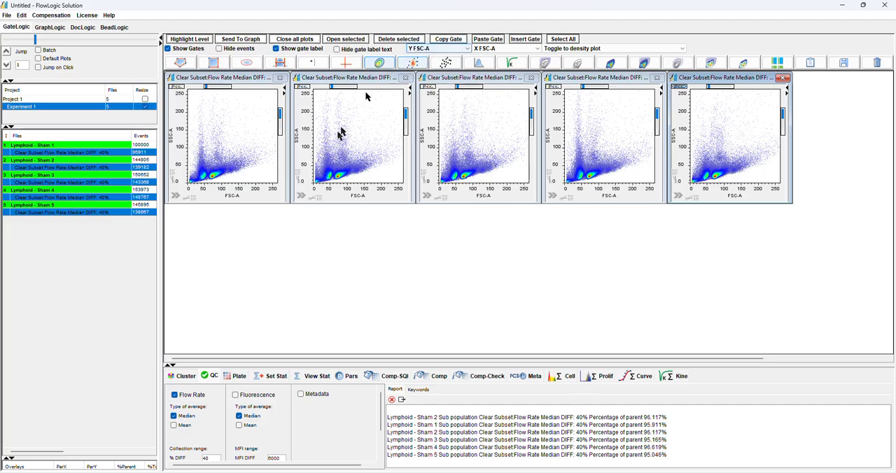
Remove all five Lymphoid - Sham files and their Clear Subset populations from their group
left_click_drag(98, 145, 94, 218)
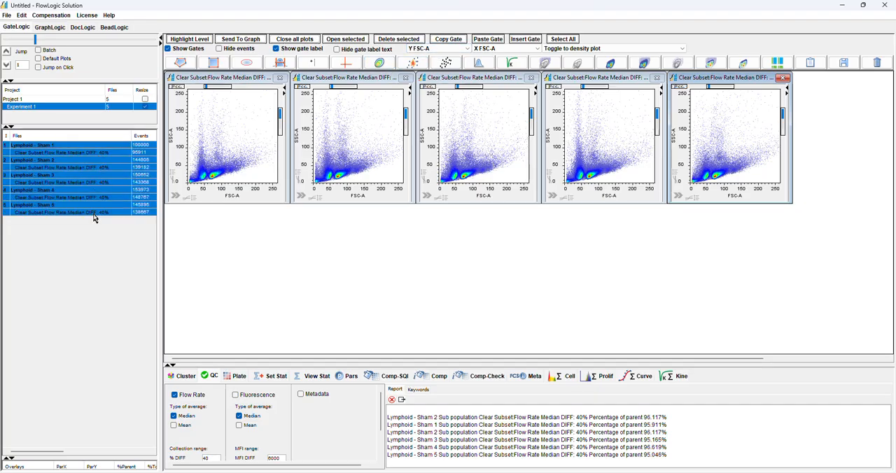
right_click(97, 170)
mouse_move(133, 214)
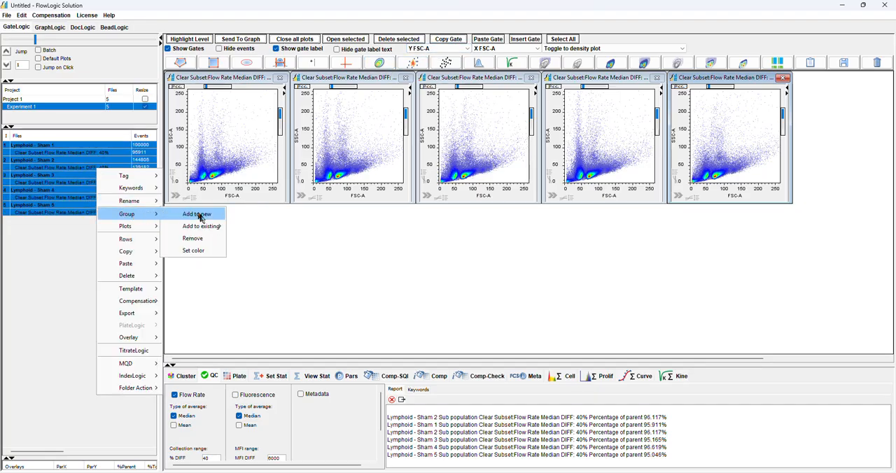
left_click(198, 242)
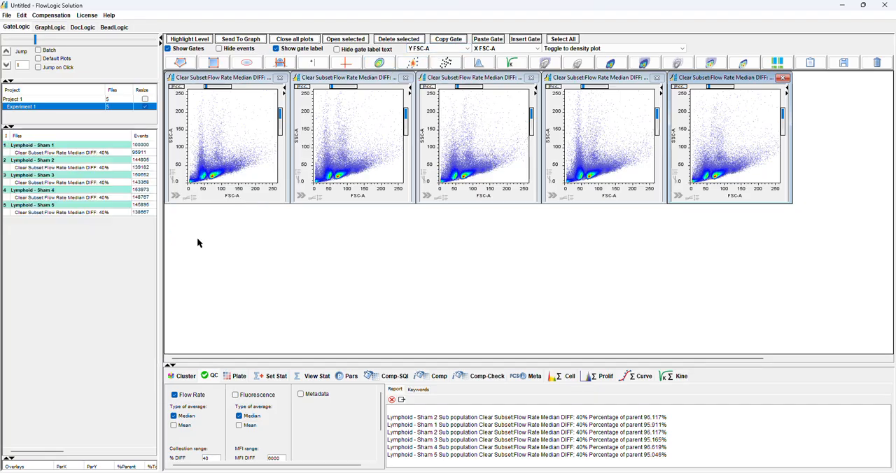
Change the X parameter of only the Lymphoid - Sham 1 Clear Subset plot to B220 PE-A
left_click(109, 153)
left_click(353, 135)
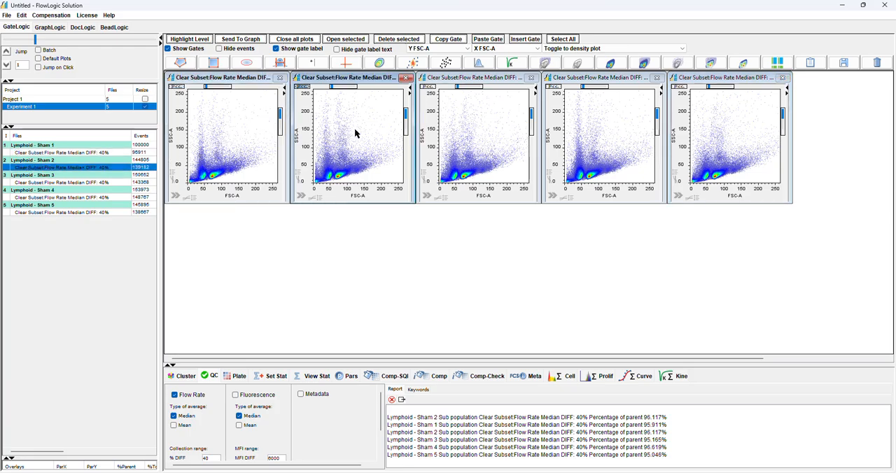
left_click(242, 140)
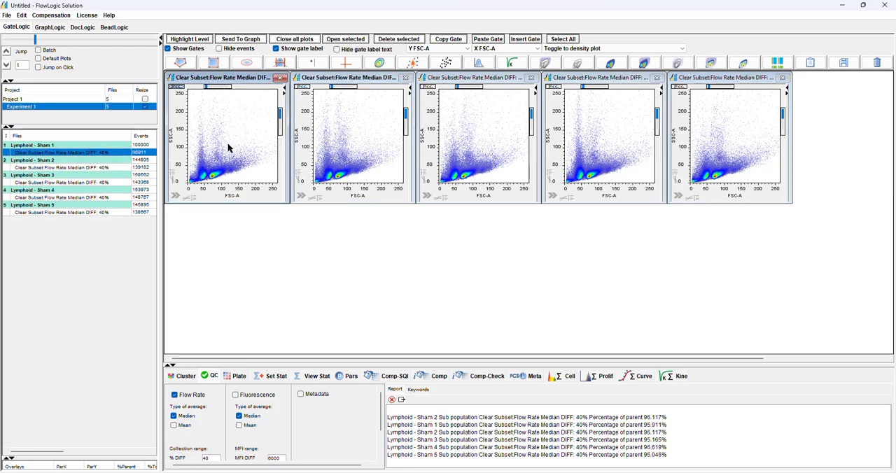
left_click(237, 200)
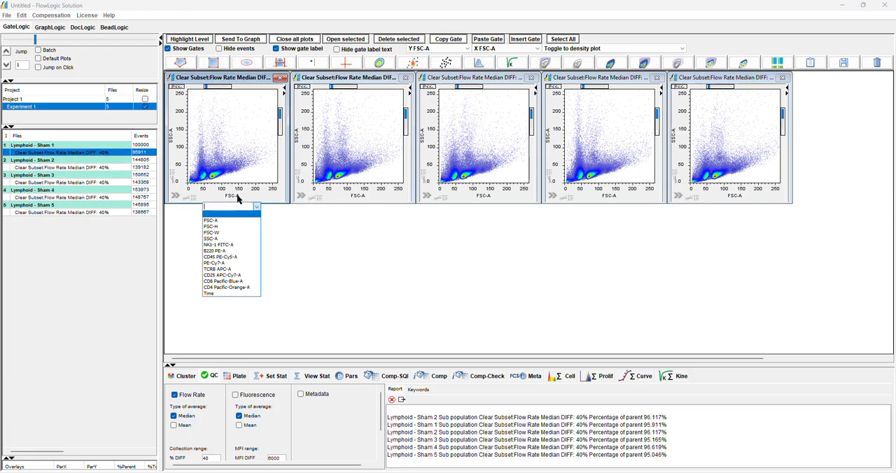
left_click(226, 249)
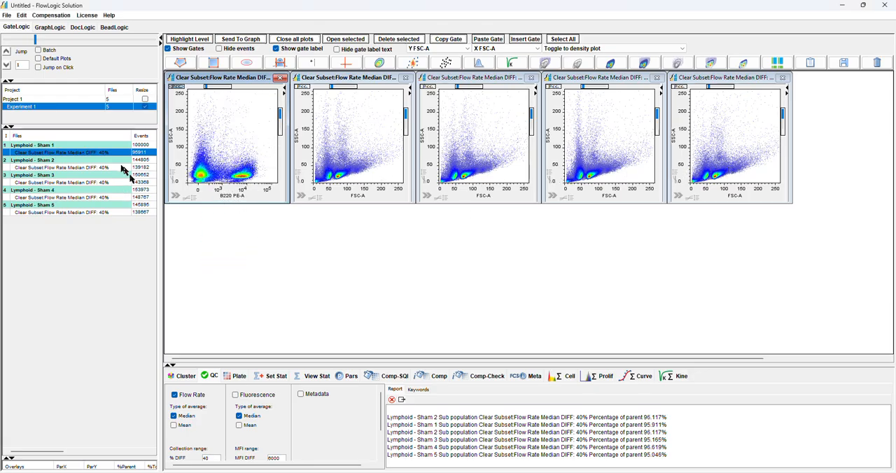
Highlight the Clear Subset level and set all its plots to NK1-1 FITC-A on X and CD45 PE-Cy5-A on Y
left_click(189, 39)
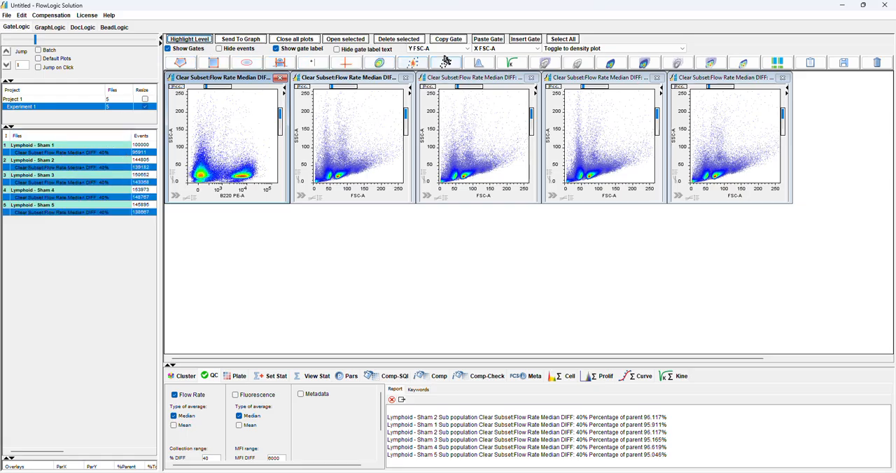
left_click(501, 49)
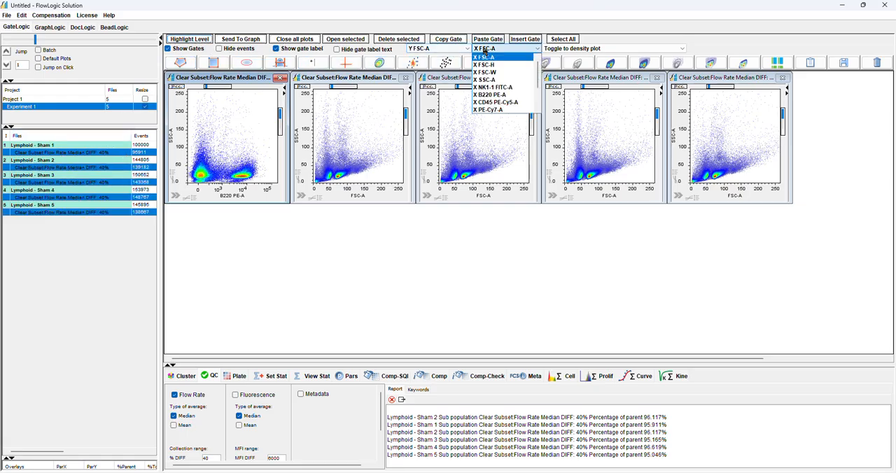
left_click(498, 86)
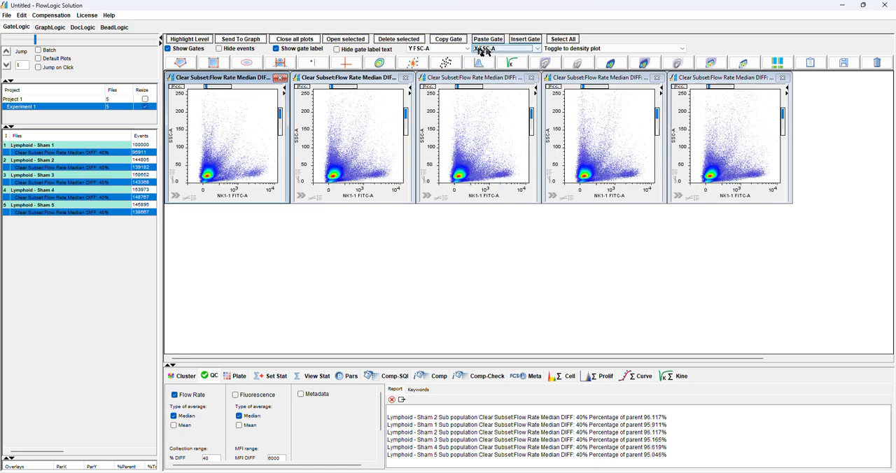
left_click(420, 49)
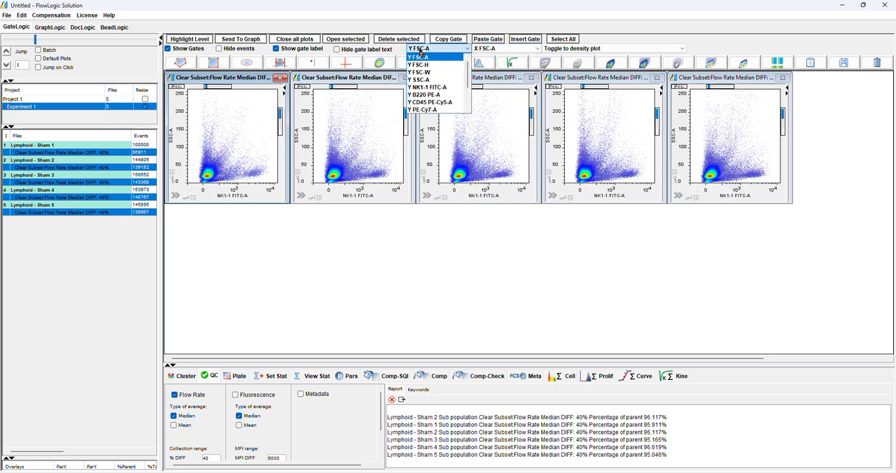
left_click(424, 80)
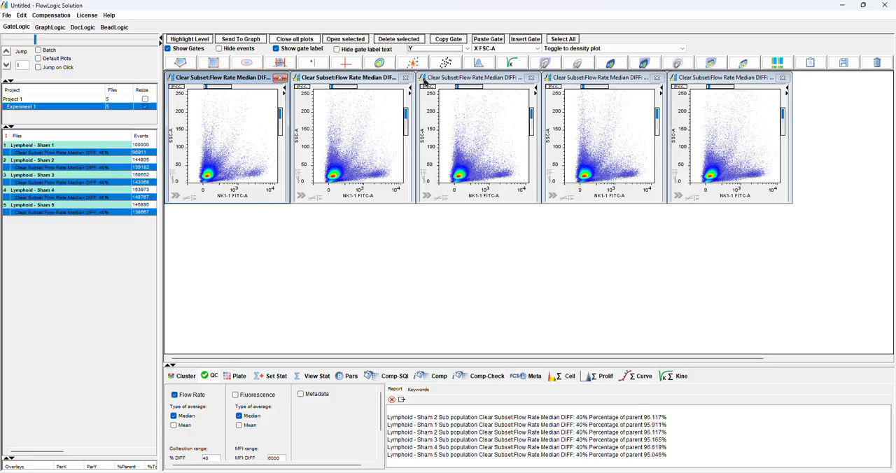
left_click(427, 49)
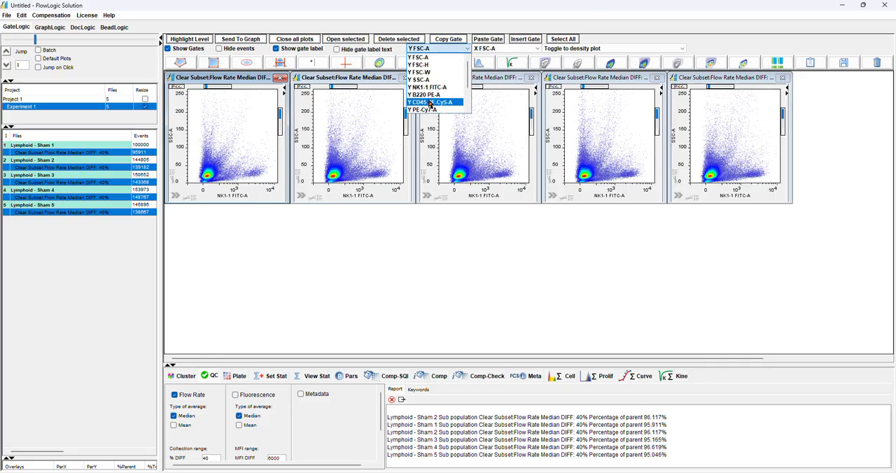
left_click(430, 103)
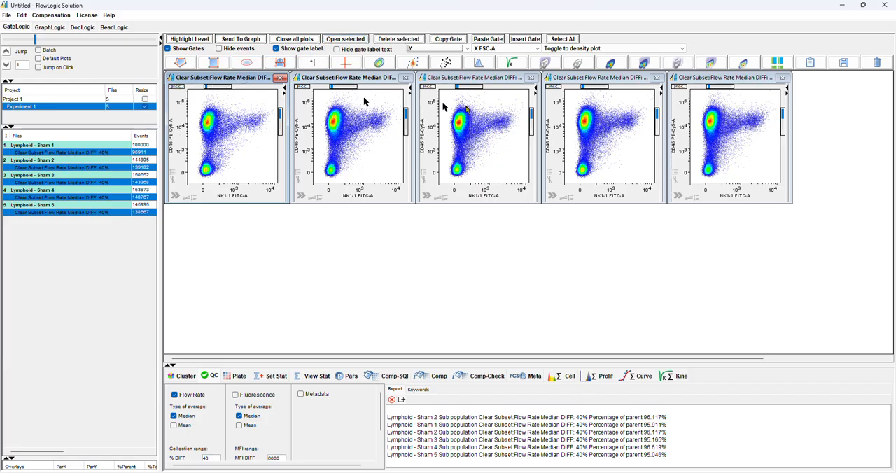
Highlight the top-level Lymphoid - Sham files and replace the open plots with those five files' plots
left_click(87, 146)
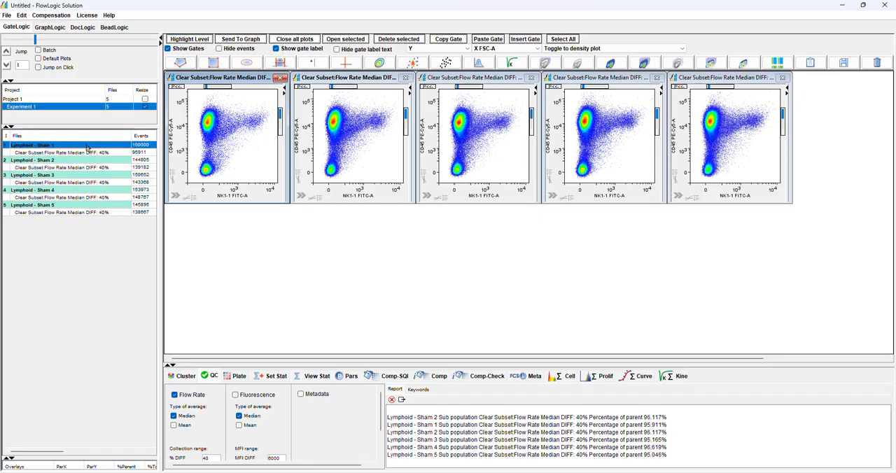
left_click(187, 39)
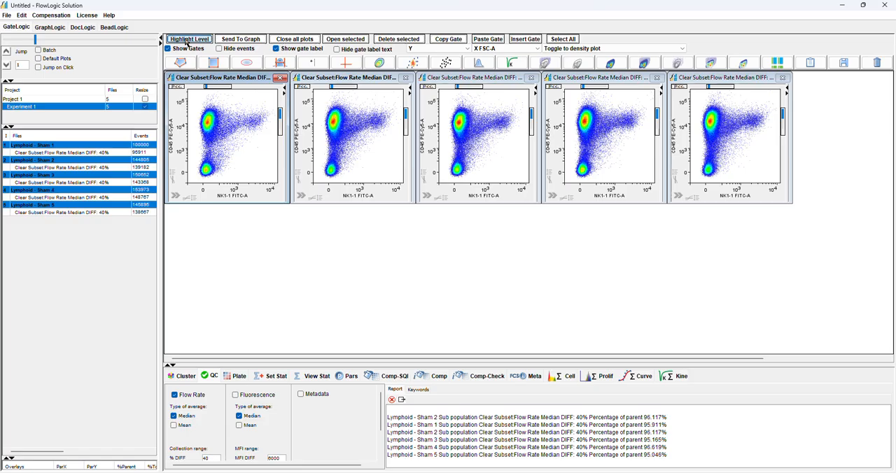
left_click(288, 40)
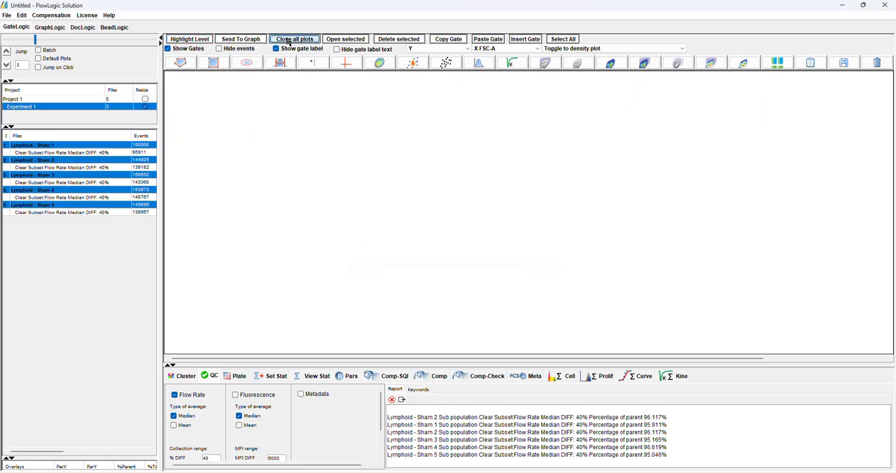
left_click(336, 39)
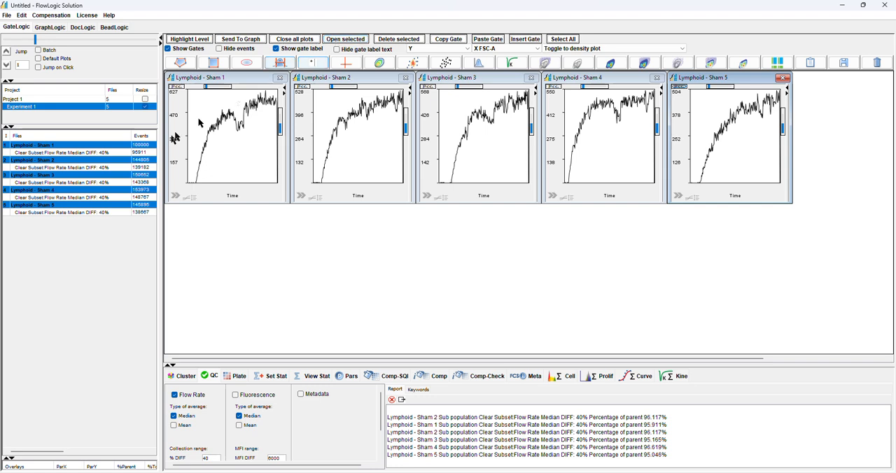
Add all five Lymphoid - Sham files and their Clear Subset populations to a new group
left_click(74, 151)
left_click_drag(75, 145, 74, 220)
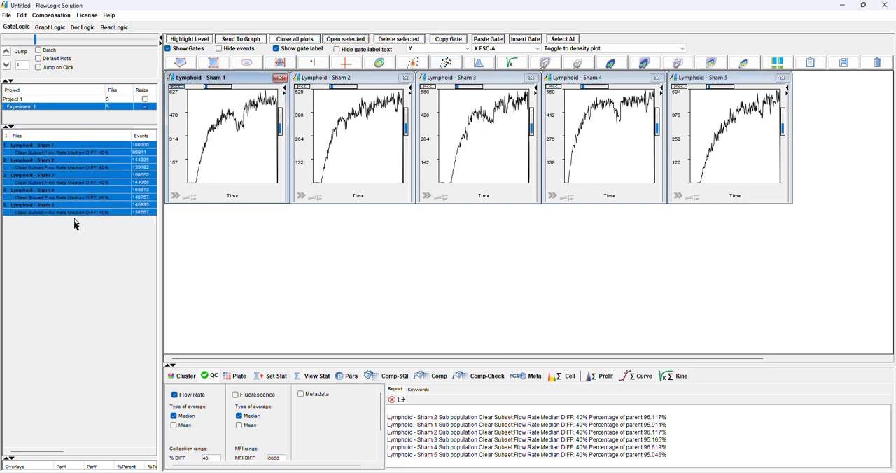
right_click(77, 179)
mouse_move(83, 219)
left_click(161, 221)
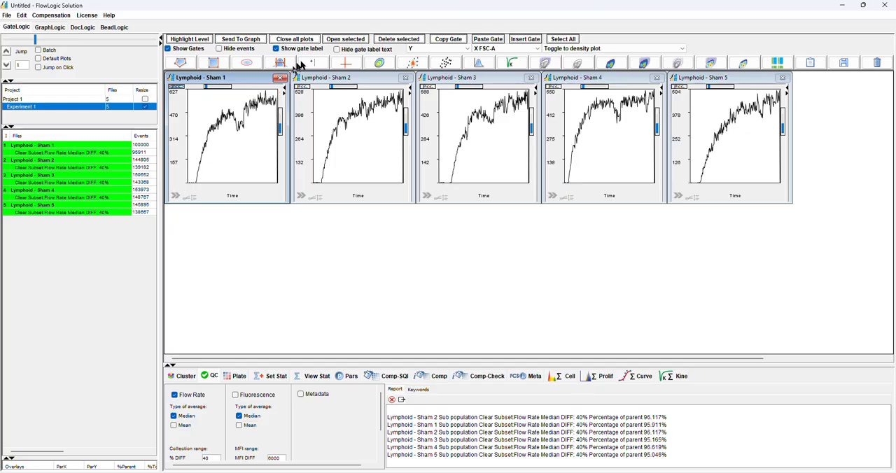
Replace the open plots with the Lymphoid - Sham 1 Clear Subset plot, showing SSC-A against FSC-A
left_click(300, 39)
double_click(100, 154)
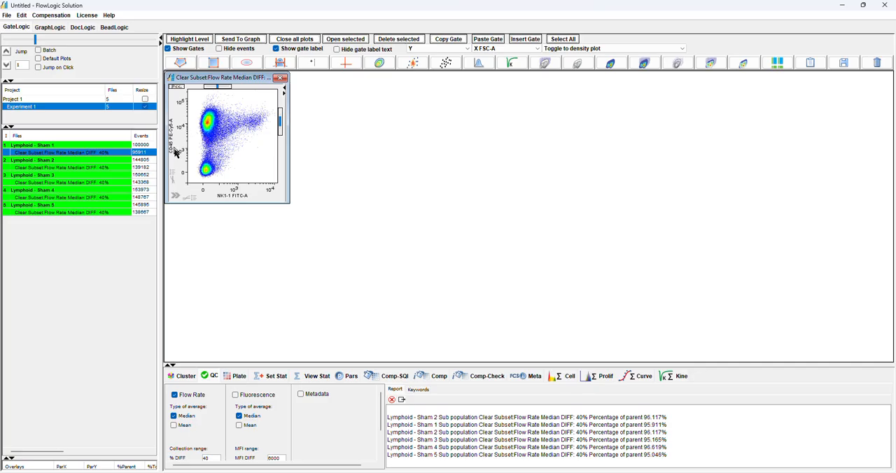
left_click(173, 142)
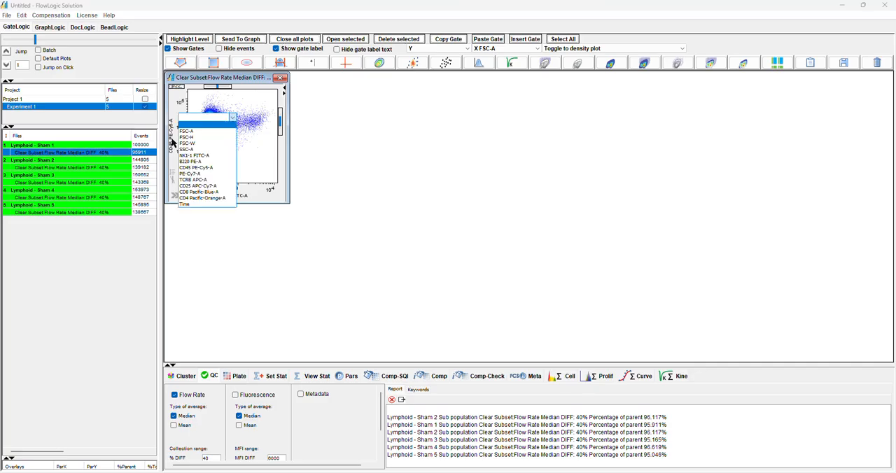
left_click(183, 149)
left_click(240, 199)
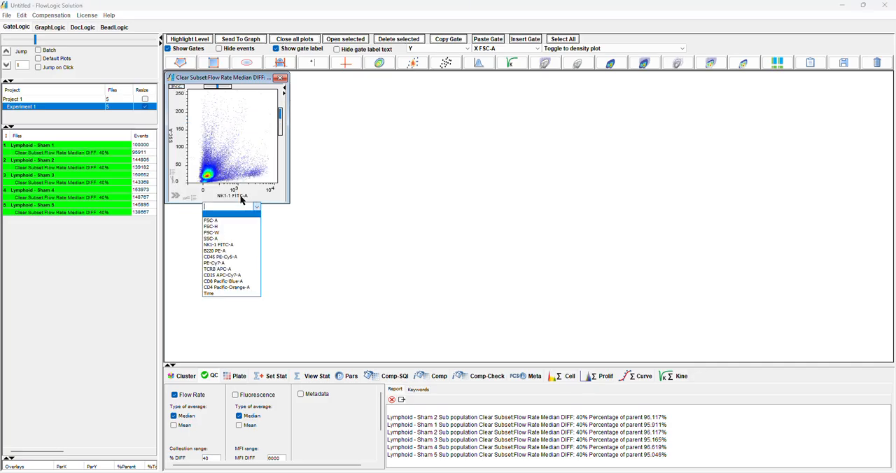
left_click(228, 220)
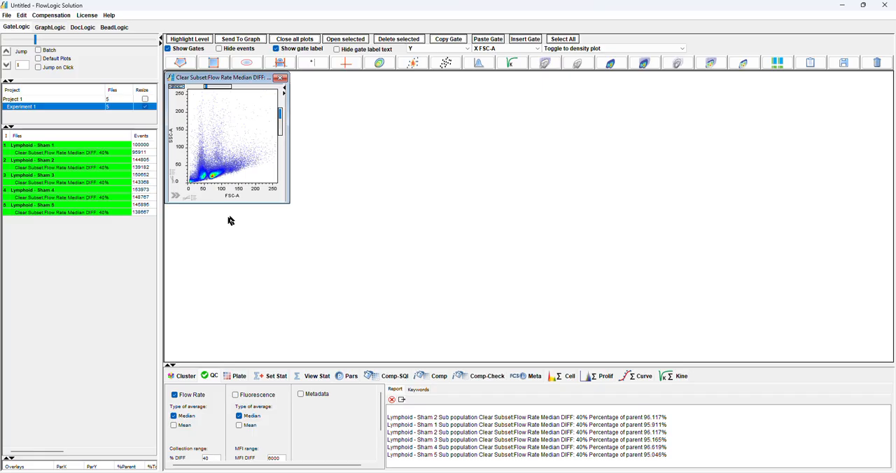
Draw a rectangular gate named Live from about 65 to 190 FSC-A and below about 55 SSC-A, and move its label above the cells
left_click(213, 63)
left_click(208, 162)
left_click_drag(209, 163, 252, 188)
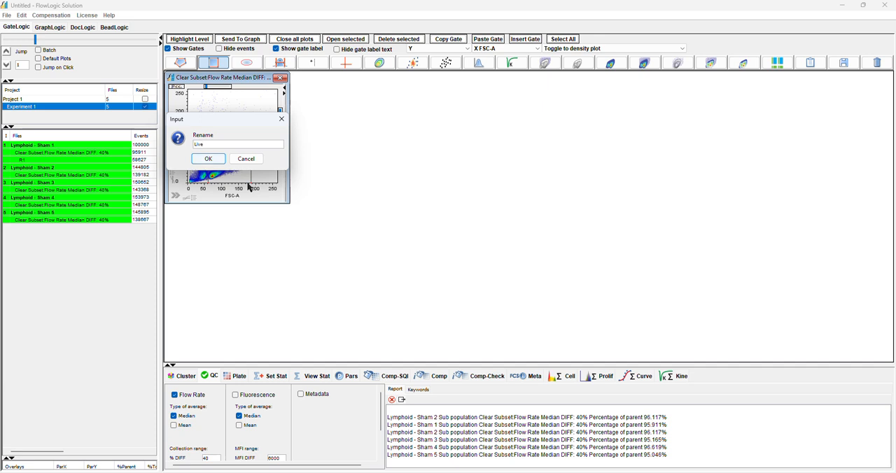
key("Return")
left_click_drag(211, 157, 226, 112)
Open the Live population of Lymphoid - Sham 1 in its own plot and set its Y parameter to FSC-H
left_click(226, 175)
double_click(226, 175)
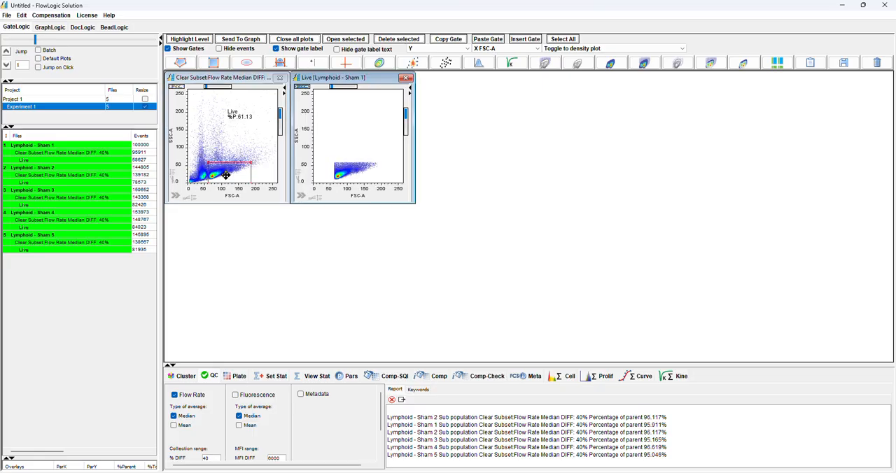
left_click(301, 140)
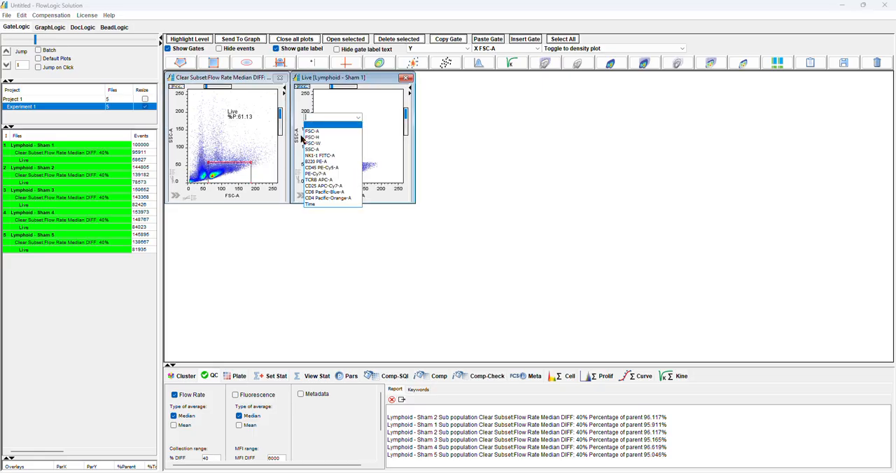
left_click(309, 137)
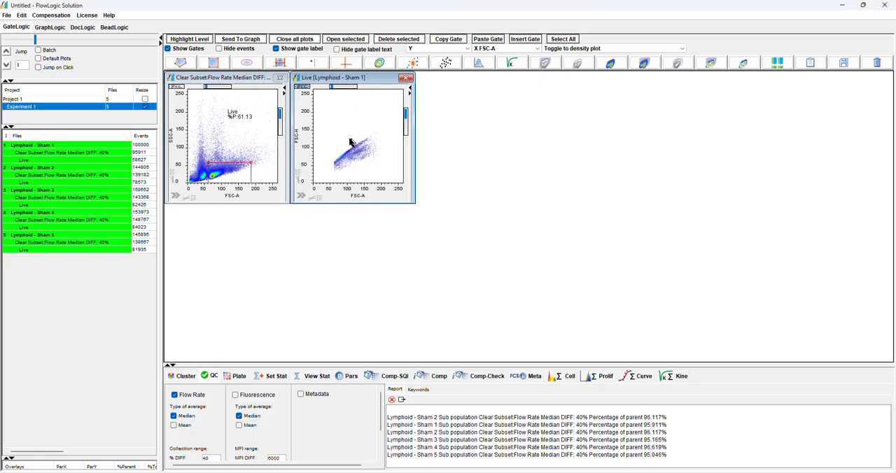
Draw a four-point polygon gate named Singlet along the FSC-H versus FSC-A diagonal, move its label clear, and adjust its lower edge
left_click(180, 64)
left_click(325, 164)
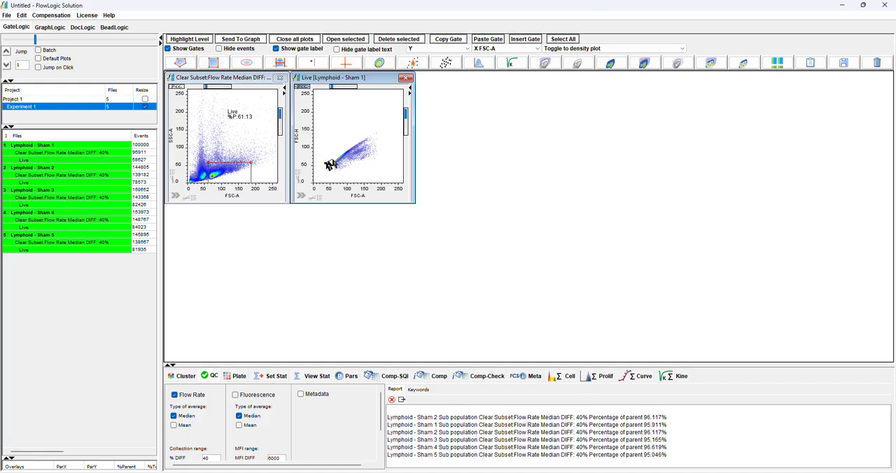
left_click(377, 135)
double_click(330, 173)
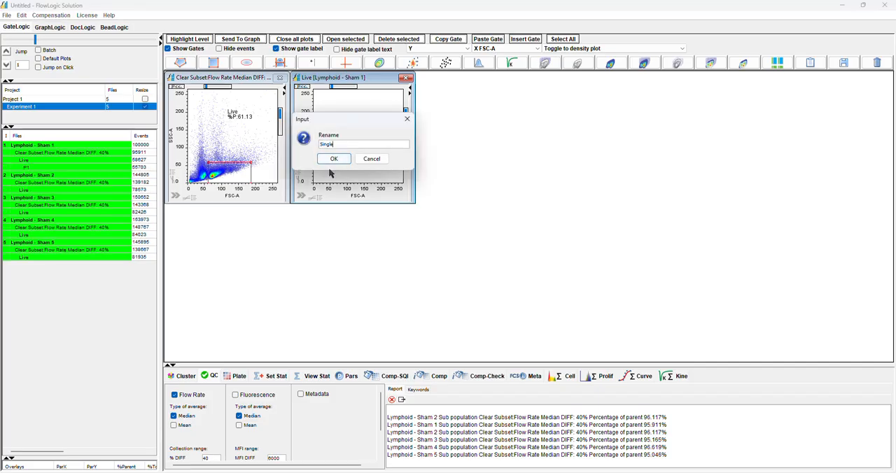
left_click(329, 159)
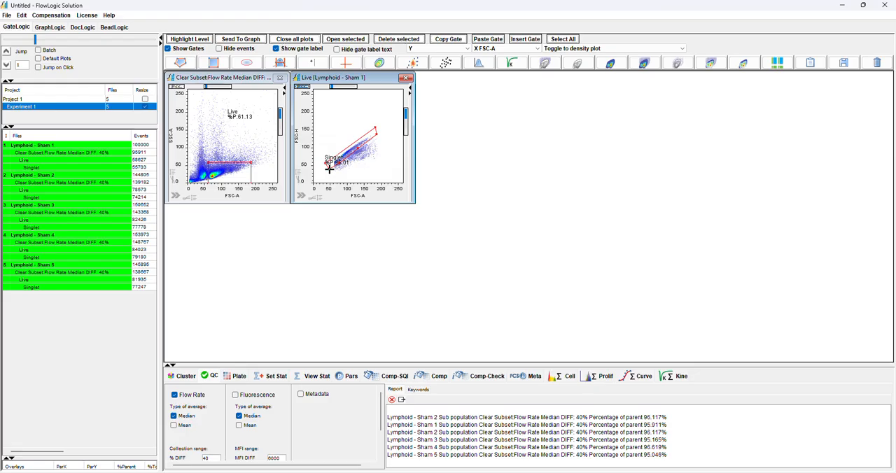
left_click_drag(329, 159, 343, 116)
left_click_drag(355, 149, 357, 151)
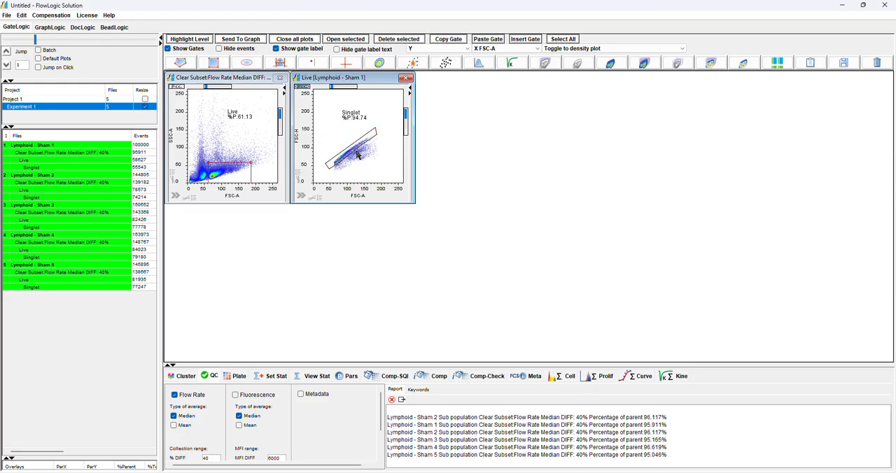
Show the Singlet population of Lymphoid - Sham 1 as the only open plot, with CD45 PE-Cy5-A against TCRB APC-A
left_click(280, 78)
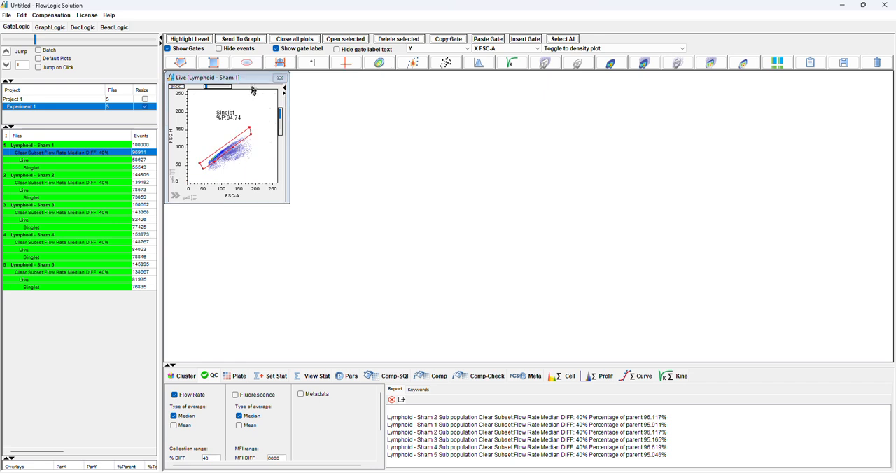
double_click(220, 147)
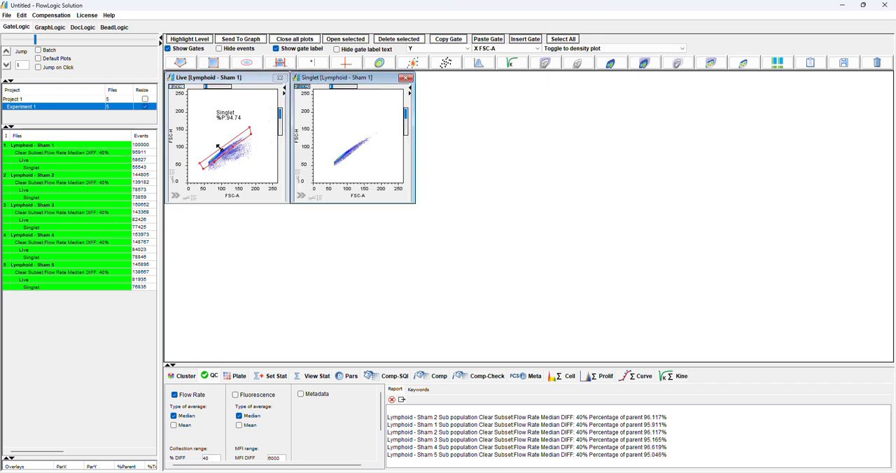
left_click(280, 77)
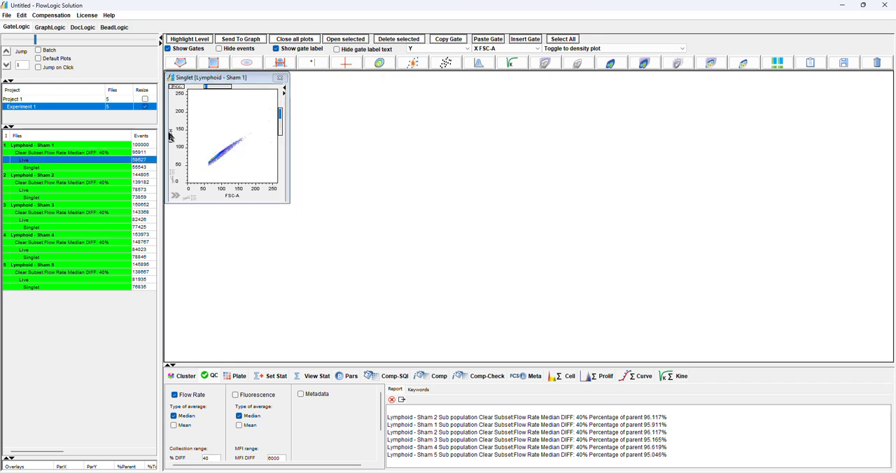
left_click(170, 137)
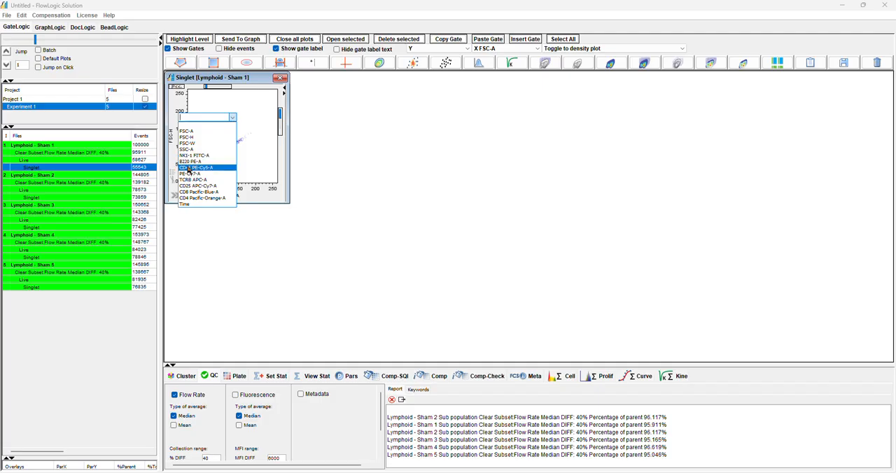
left_click(188, 169)
left_click(233, 198)
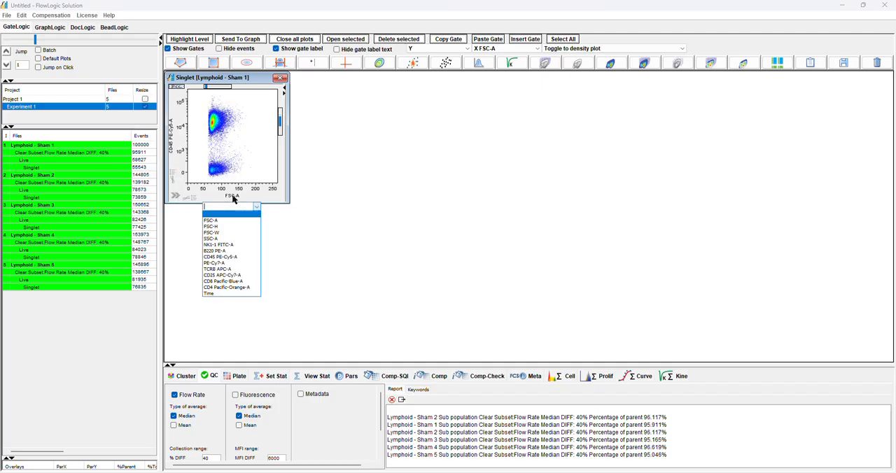
left_click(219, 270)
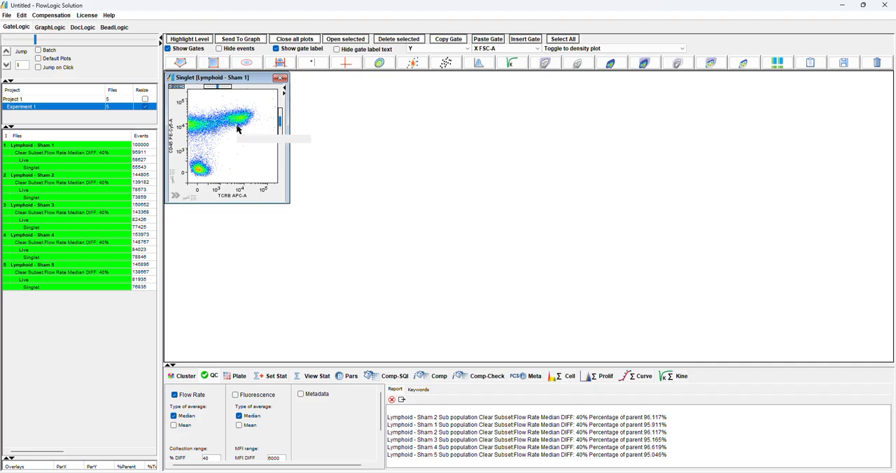
Apply Full display to the Singlet plot's axis ranges and collapse its settings again
left_click(175, 195)
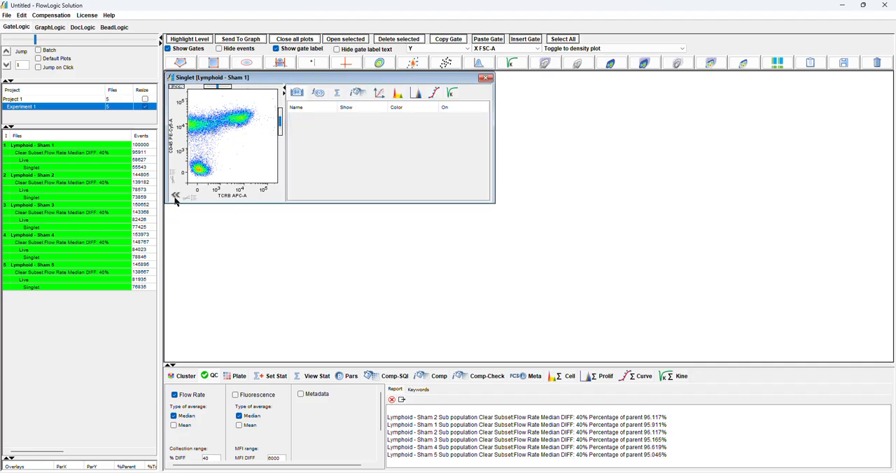
left_click(382, 94)
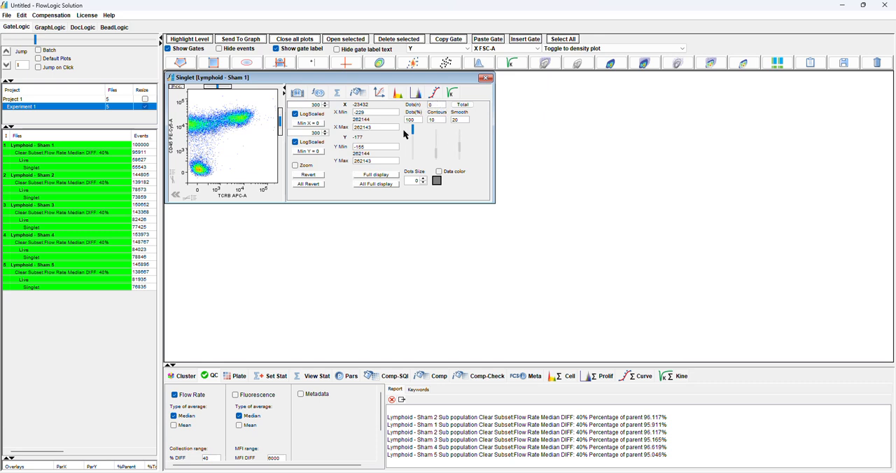
left_click(378, 175)
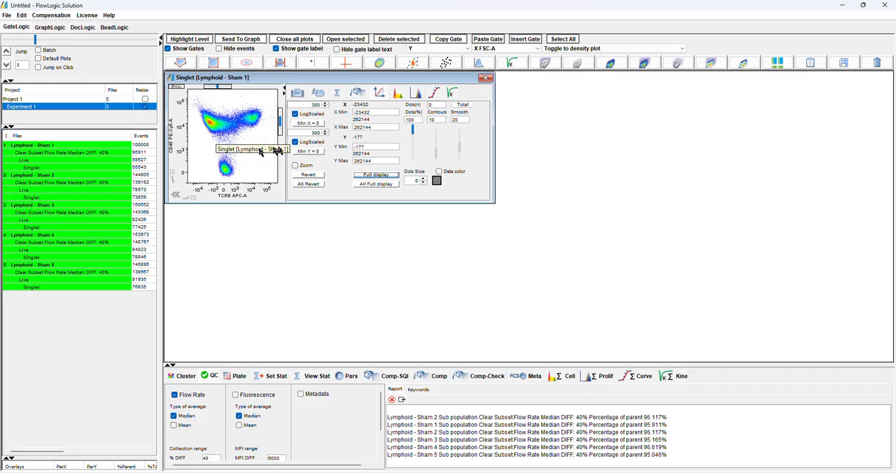
left_click(176, 196)
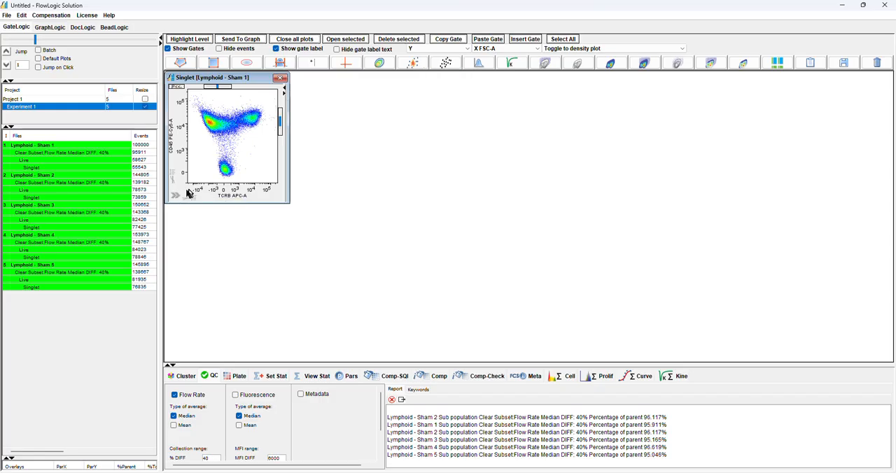
Remove all five Lymphoid - Sham files and their populations from their group
left_click(88, 169)
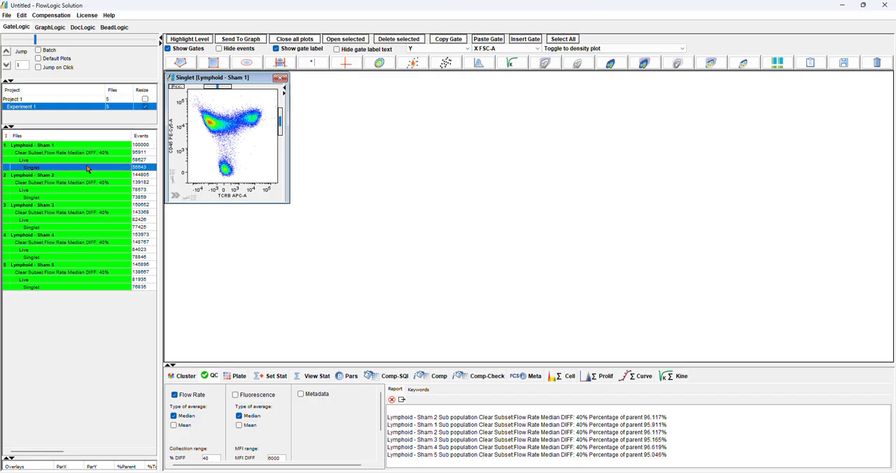
left_click_drag(83, 148, 87, 292)
right_click(56, 160)
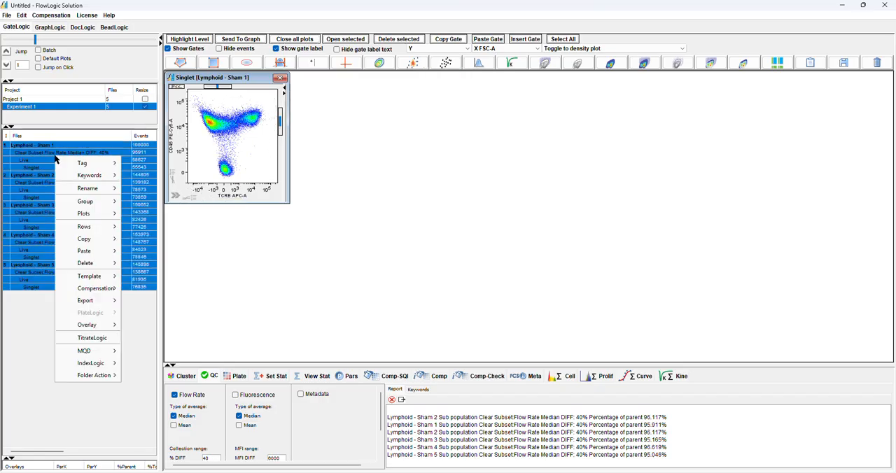
mouse_move(85, 201)
mouse_move(150, 217)
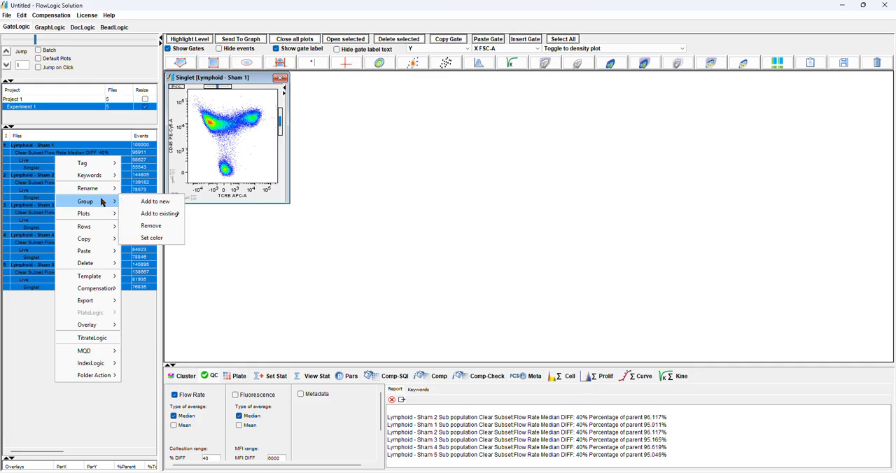
left_click(151, 226)
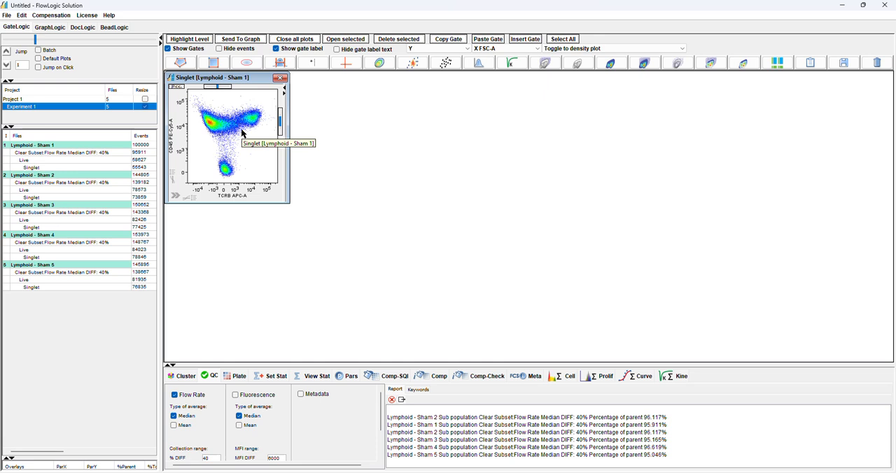
Examine the compensation matrix for the Singlet populations of Lymphoid - Sham 1 and Sham 2
left_click_drag(529, 365, 528, 260)
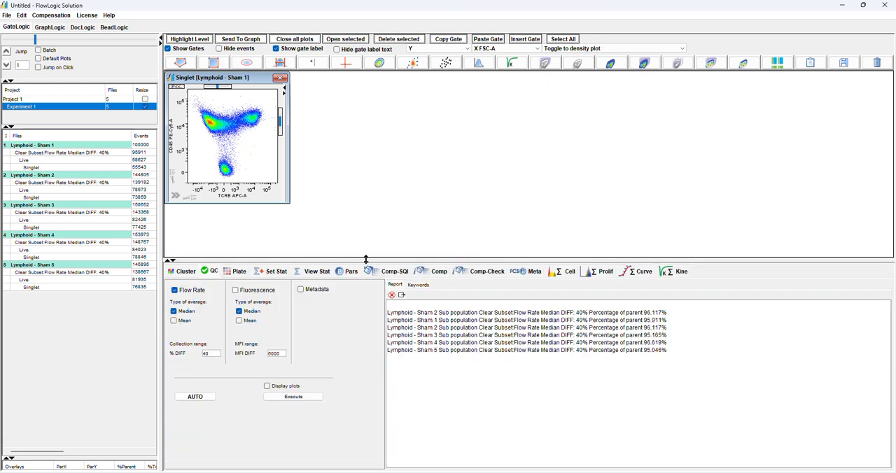
left_click(436, 273)
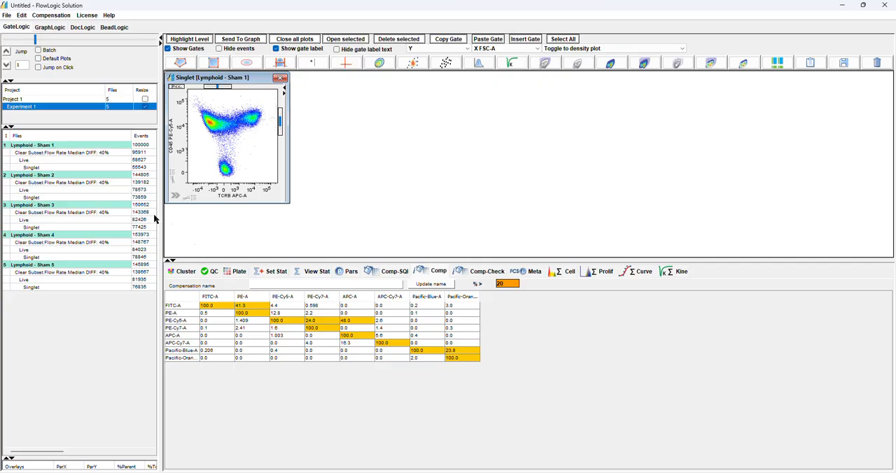
left_click(41, 169)
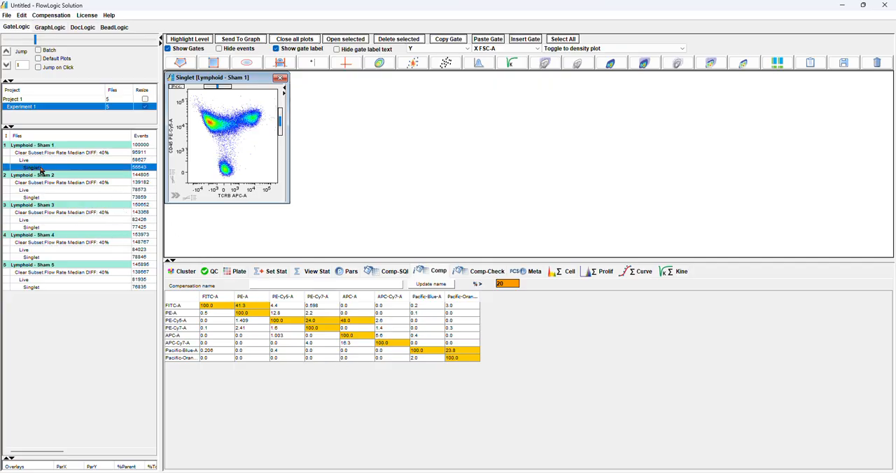
left_click(48, 198)
Add the Singlet population of Lymphoid - Sham 1 to Comp-Check
left_click(37, 168)
left_click(480, 272)
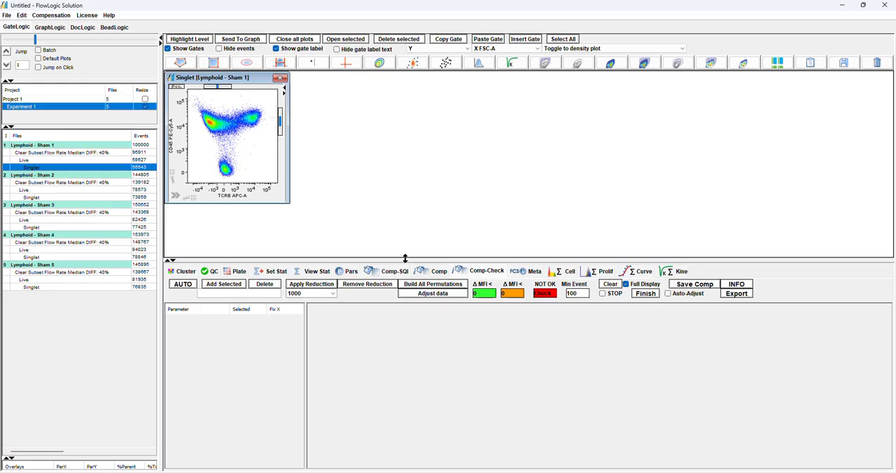
left_click_drag(405, 259, 397, 243)
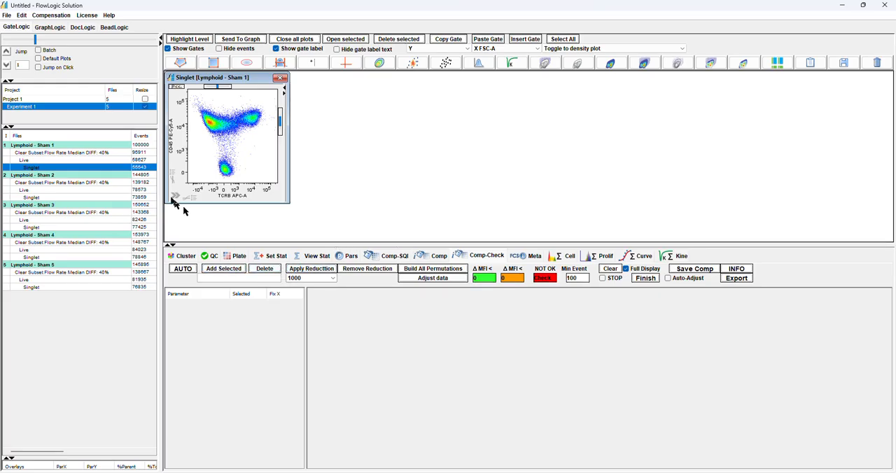
left_click(238, 272)
Apply an event reduction of 10000 and build all permutations for the selected fluorescence parameters
left_click(315, 278)
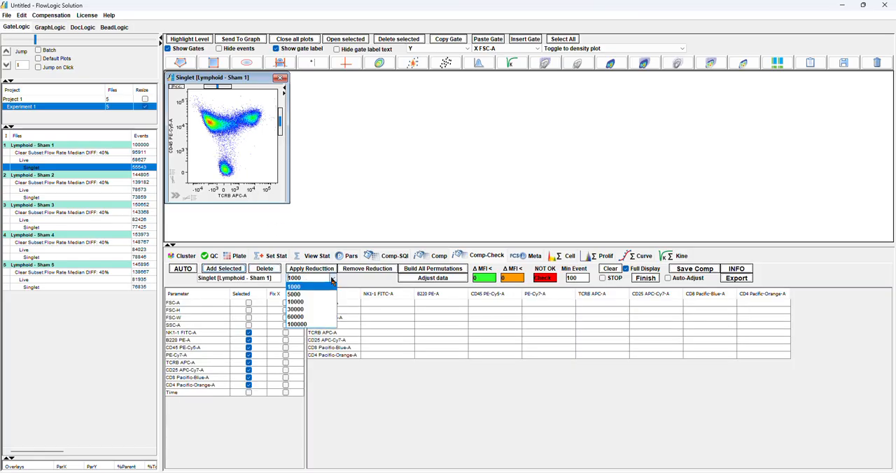
left_click(310, 302)
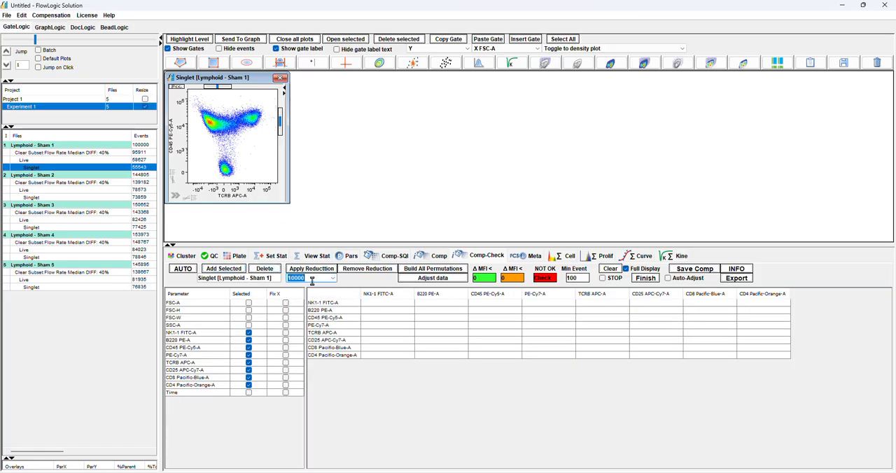
left_click(312, 270)
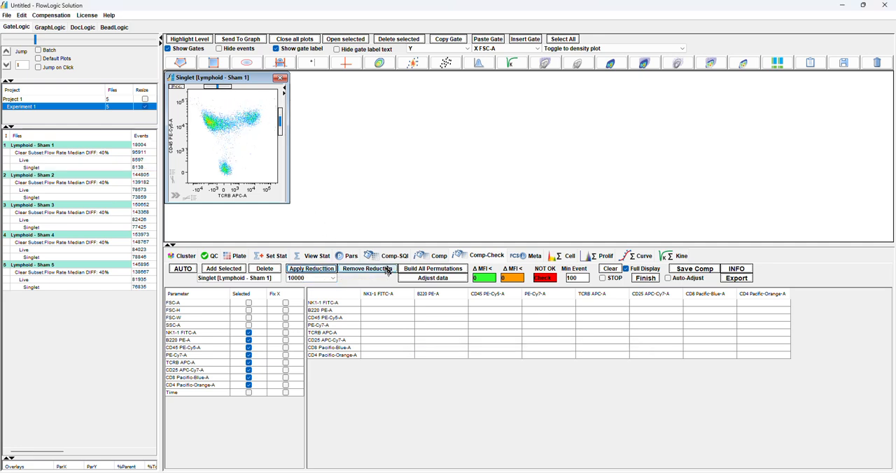
left_click(434, 270)
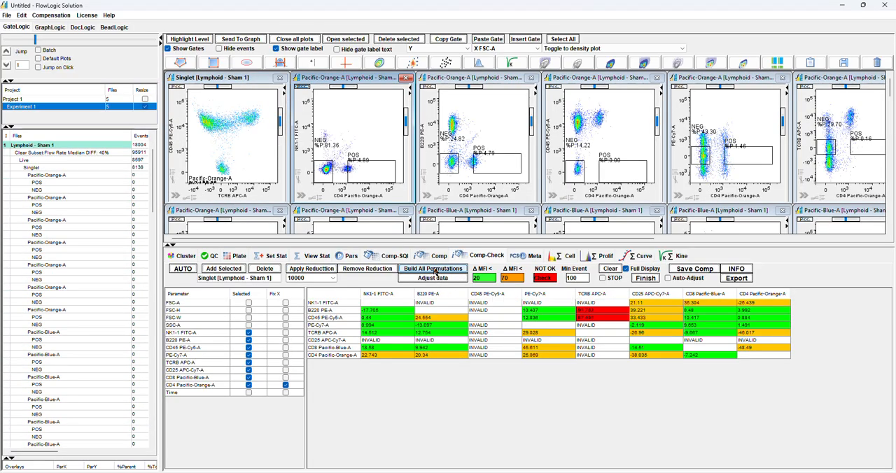
Inspect the POS and NEG gates across the permutation plots and consult the Comp Fix How To instructions
left_click_drag(161, 175, 86, 173)
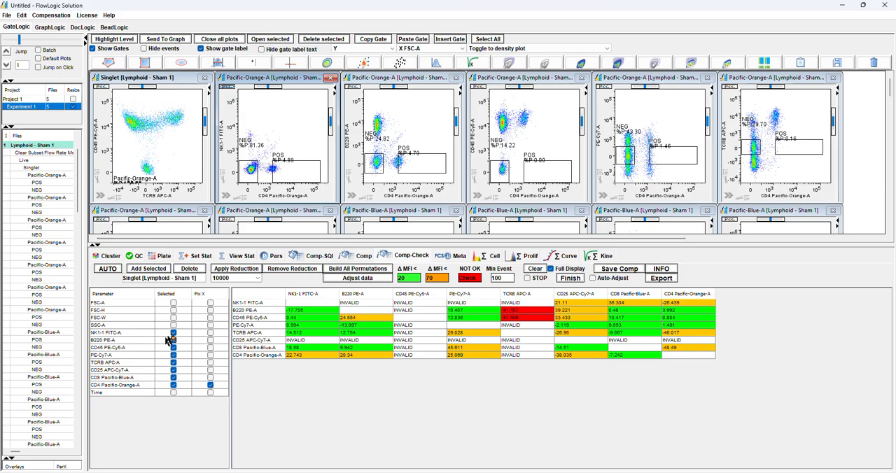
left_click_drag(305, 243, 284, 318)
scroll(816, 203, "down", 2)
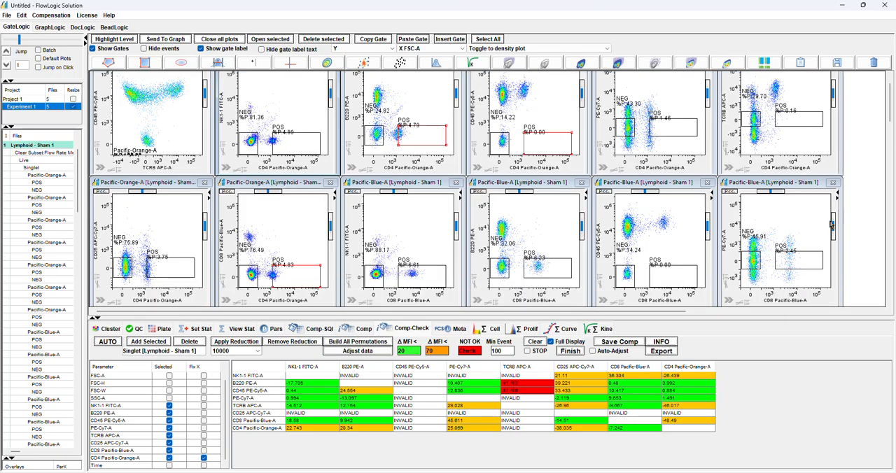
scroll(830, 224, "down", 4)
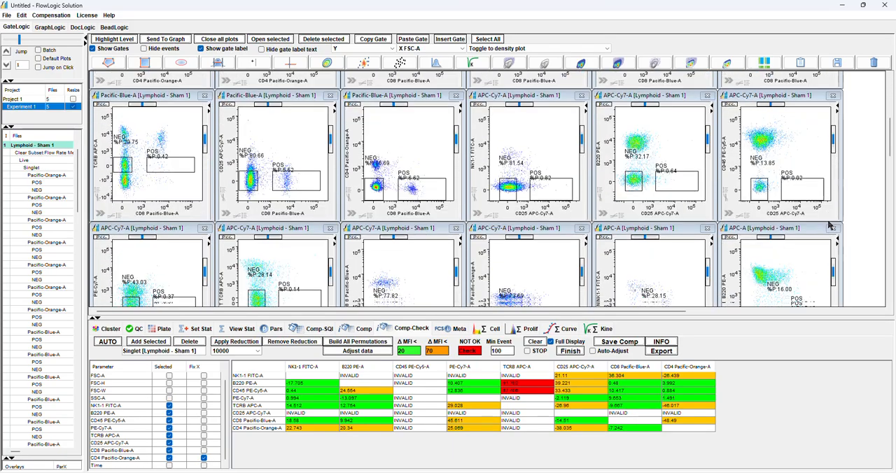
scroll(830, 223, "down", 3)
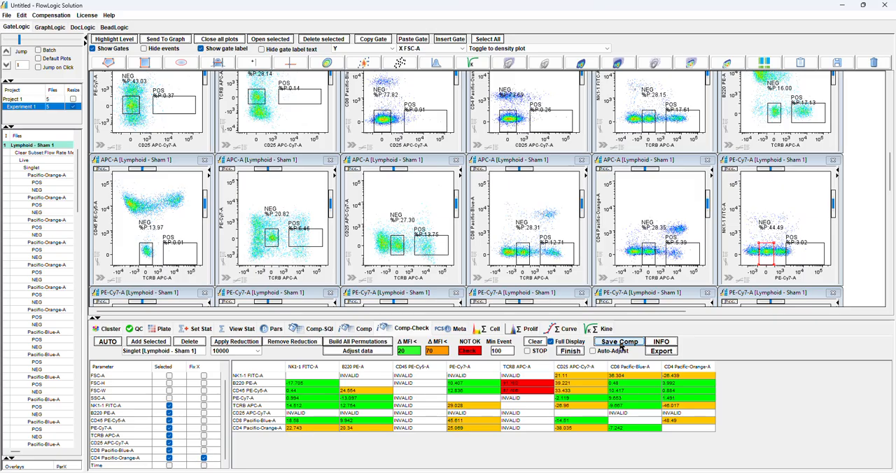
left_click(661, 342)
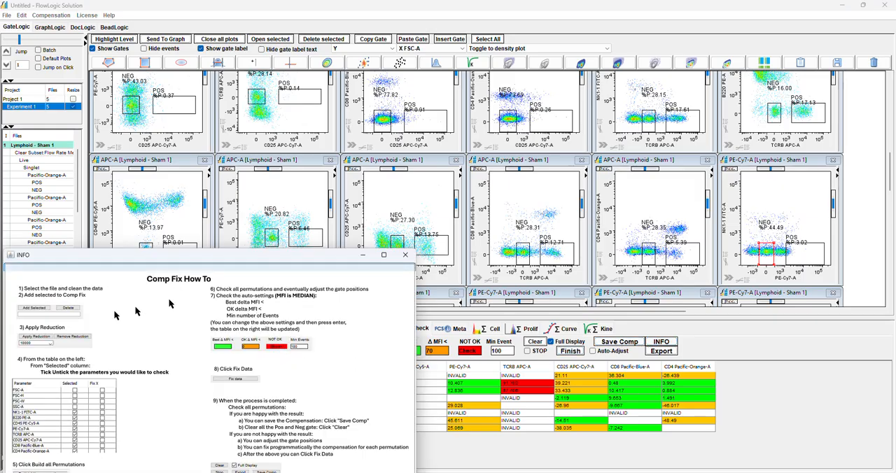
left_click(406, 254)
Adjust the compensation data for the permutations, review the corrected plots, and finish the compensation check
left_click(359, 352)
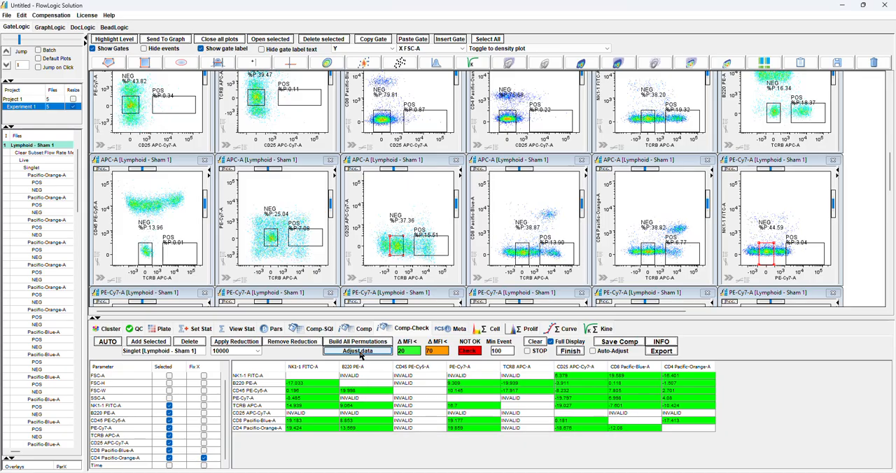
scroll(873, 254, "up", 2)
scroll(872, 252, "up", 6)
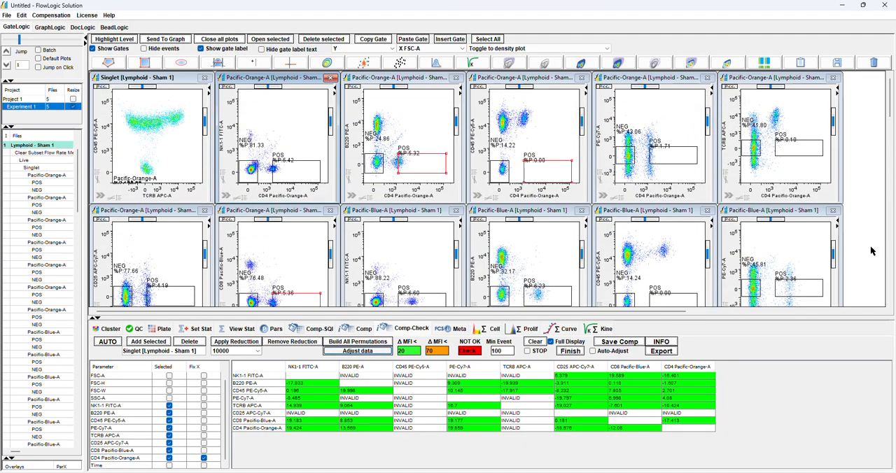
left_click(573, 352)
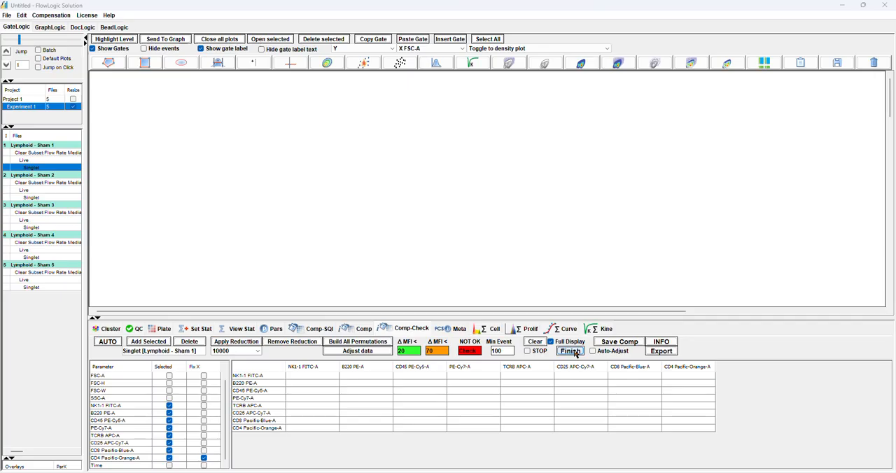
Check the compensation status columns of all five files, restoring a narrower file list
left_click_drag(86, 191, 419, 160)
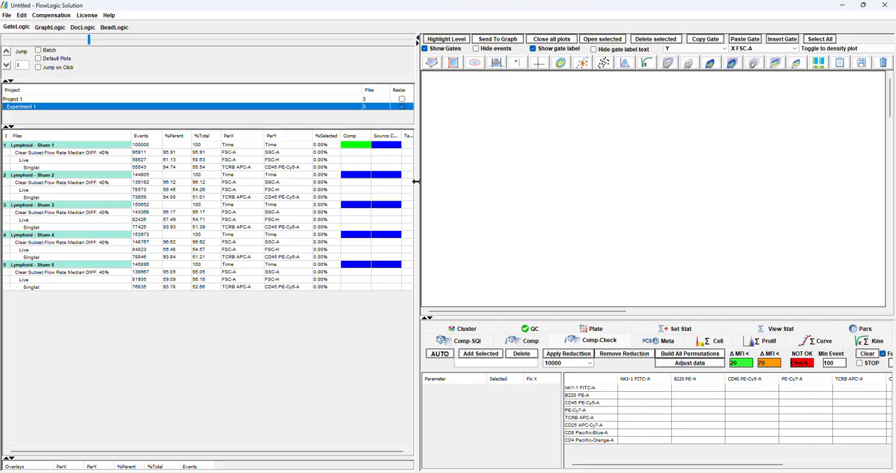
left_click_drag(416, 181, 187, 169)
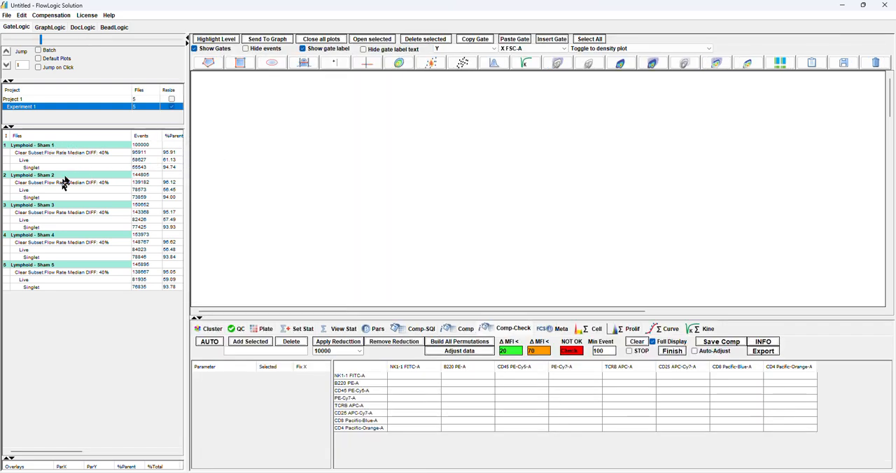
Run the automatic compensation check on the Singlet populations of Lymphoid - Sham 2, 3, 4 and 5
left_click(50, 199)
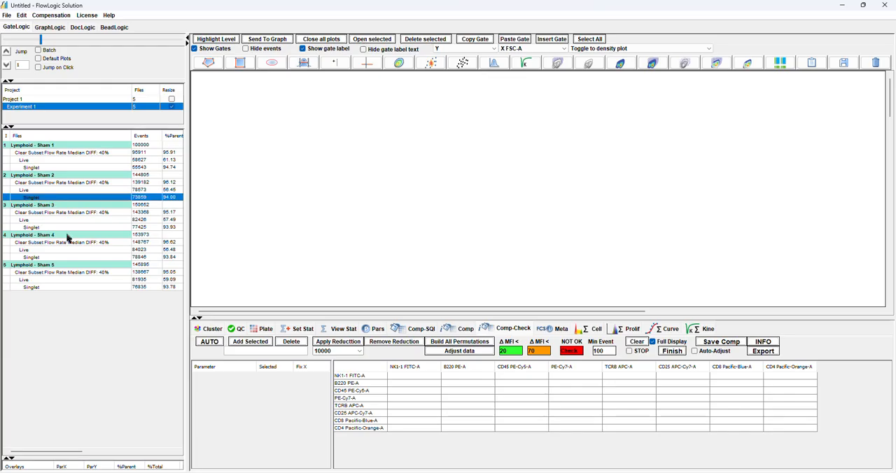
left_click(67, 228, "ctrl")
left_click(70, 258, "ctrl")
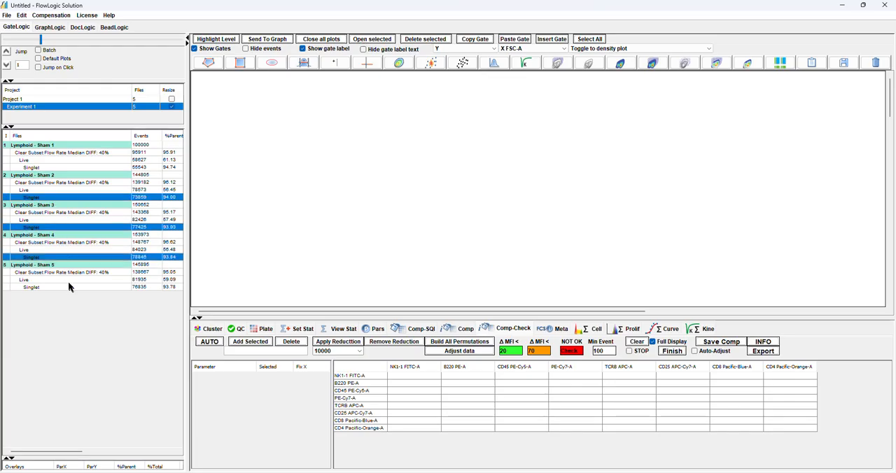
left_click(69, 287, "ctrl")
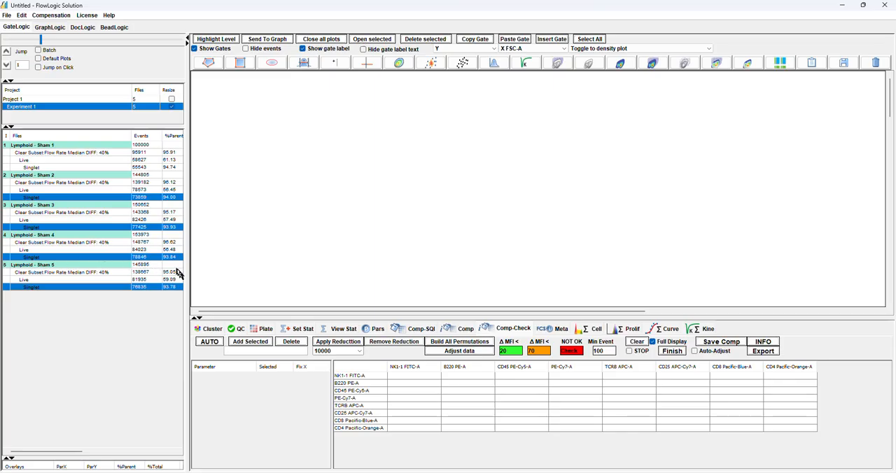
left_click(210, 343)
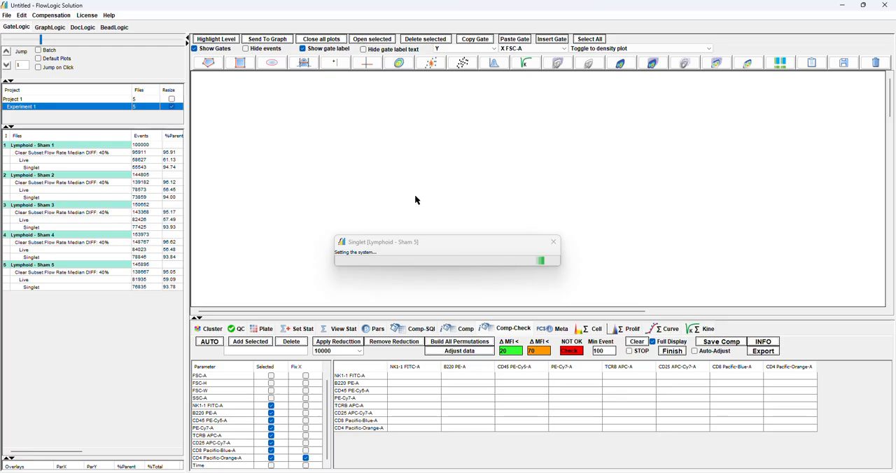
Review the compensation matrix of the Singlet population in each of the five Lymphoid - Sham files
left_click(465, 329)
left_click_drag(190, 198, 284, 192)
left_click(125, 169)
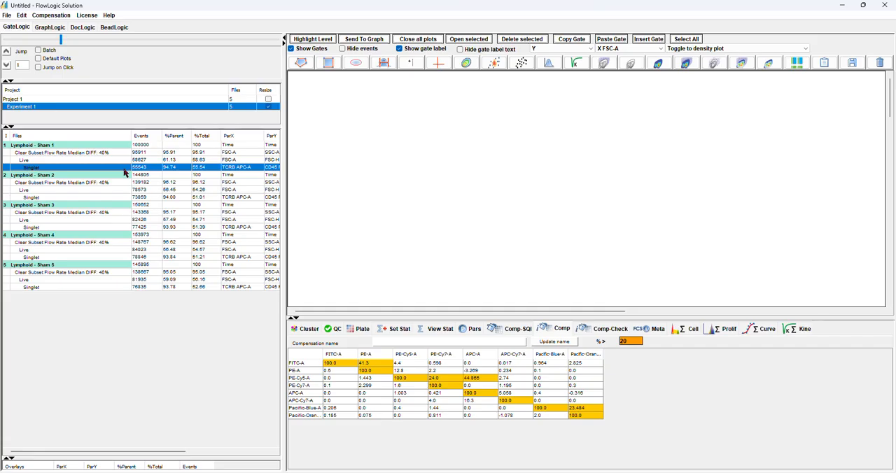
left_click(118, 198)
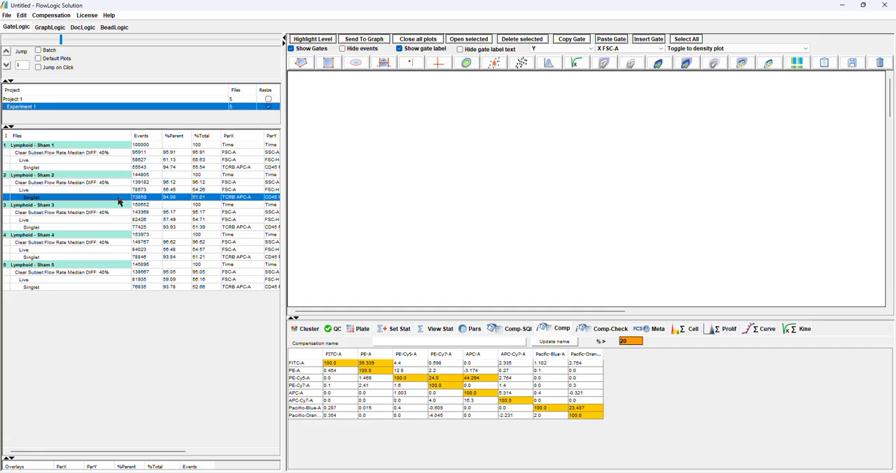
left_click(110, 228)
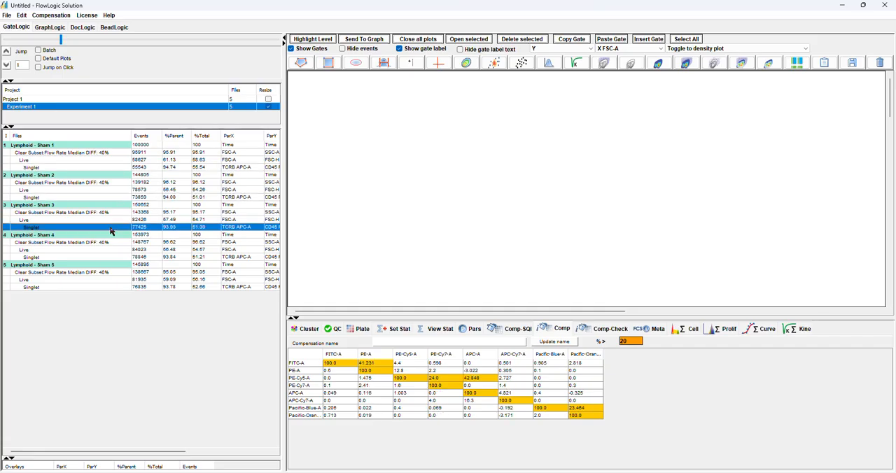
left_click(107, 258)
left_click(115, 287)
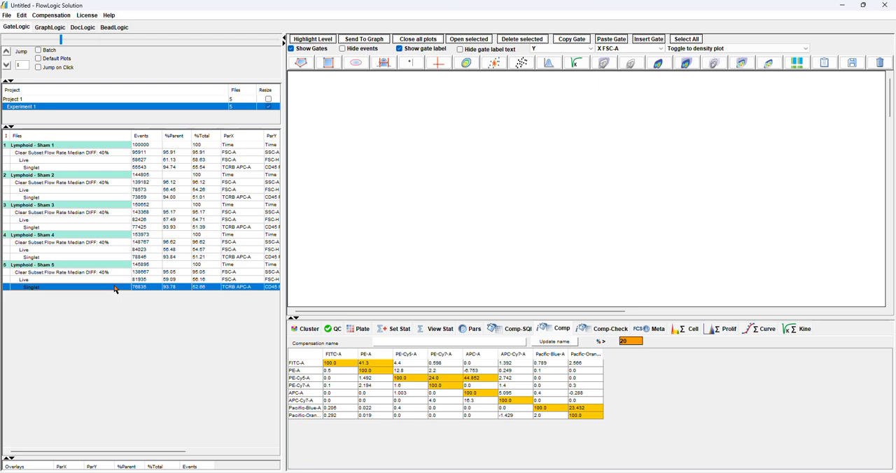
left_click_drag(284, 214, 173, 214)
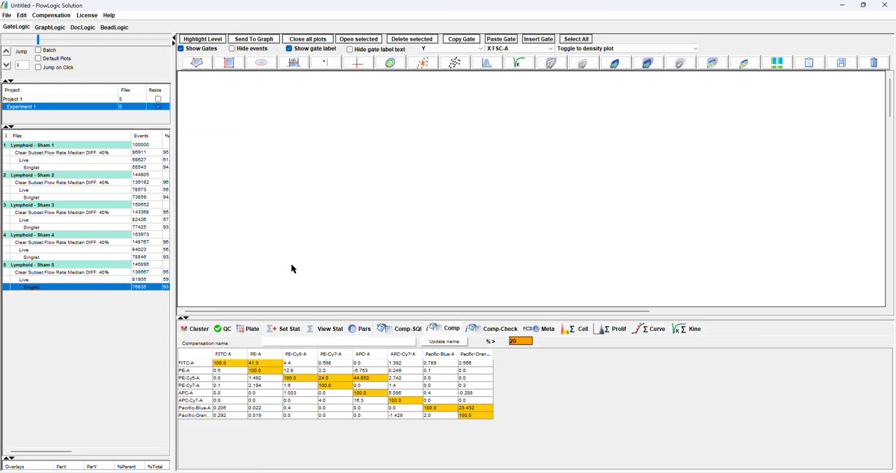
left_click_drag(343, 315, 313, 307)
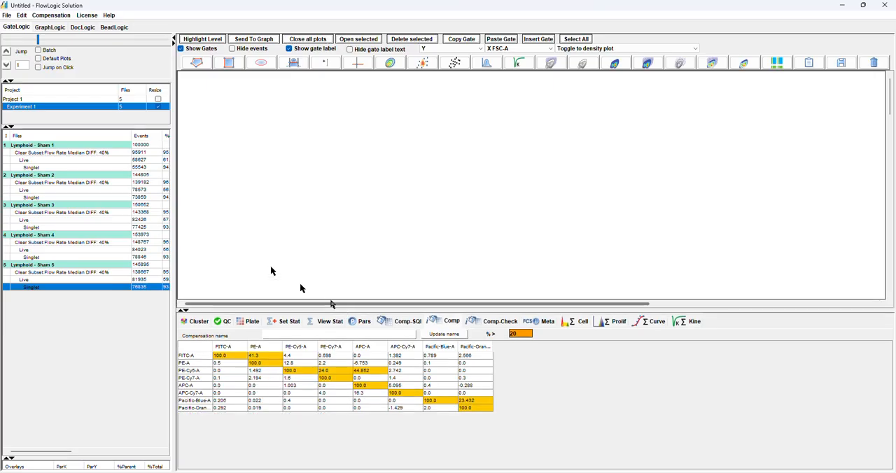
left_click(120, 167)
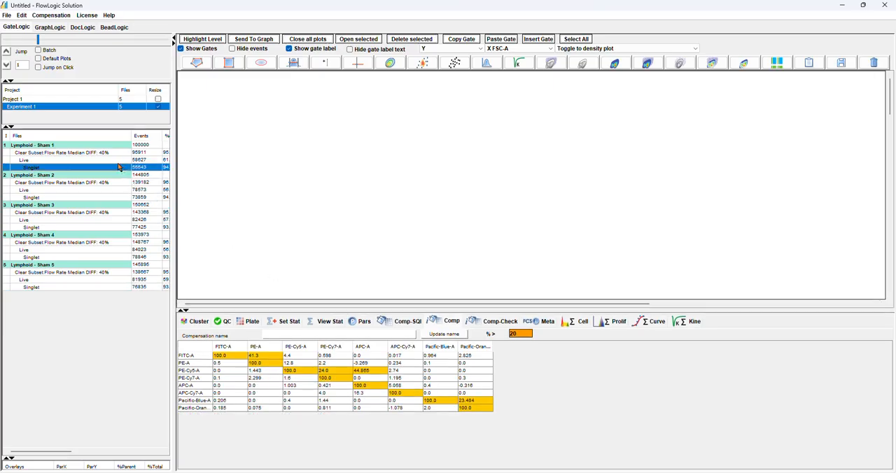
Add all five Lymphoid - Sham files with their gated populations to a new group
left_click_drag(111, 150, 96, 297)
right_click(73, 188)
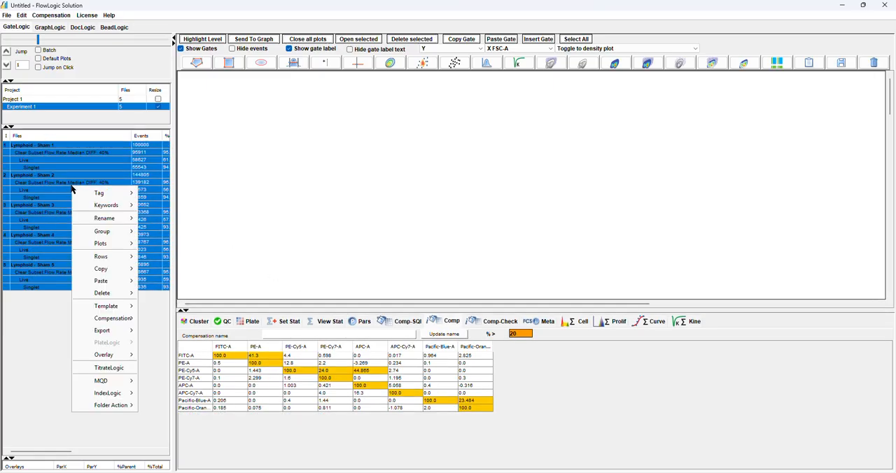
mouse_move(117, 232)
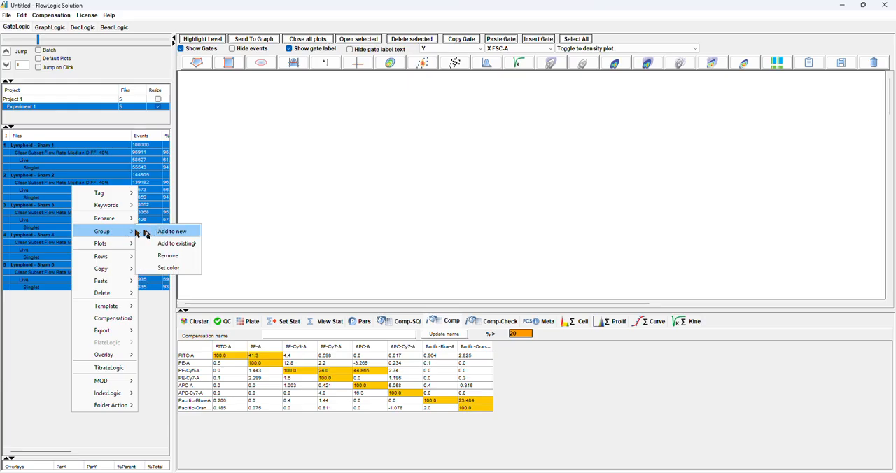
left_click(172, 232)
Open the Singlet plot of Lymphoid - Sham 1 and revert its axis scaling
double_click(82, 170)
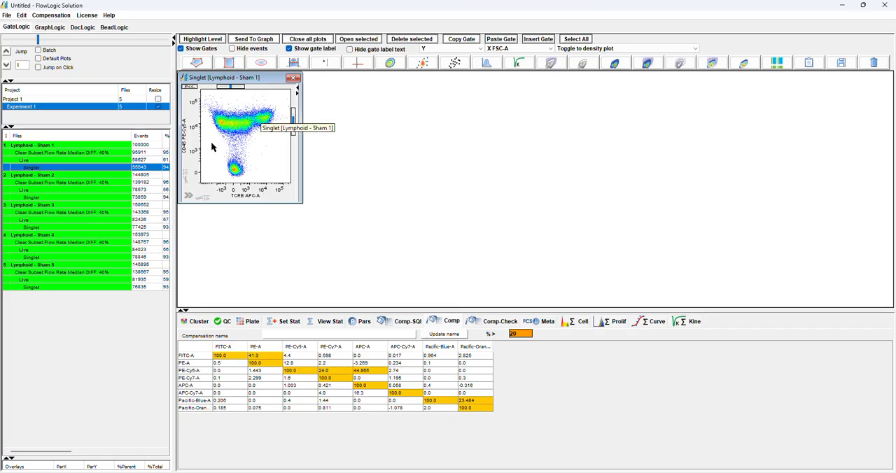
left_click(188, 196)
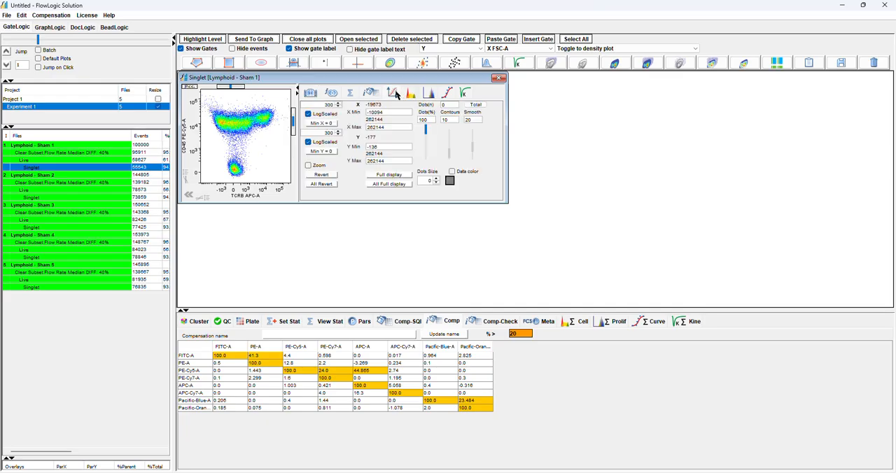
left_click(322, 175)
left_click(187, 195)
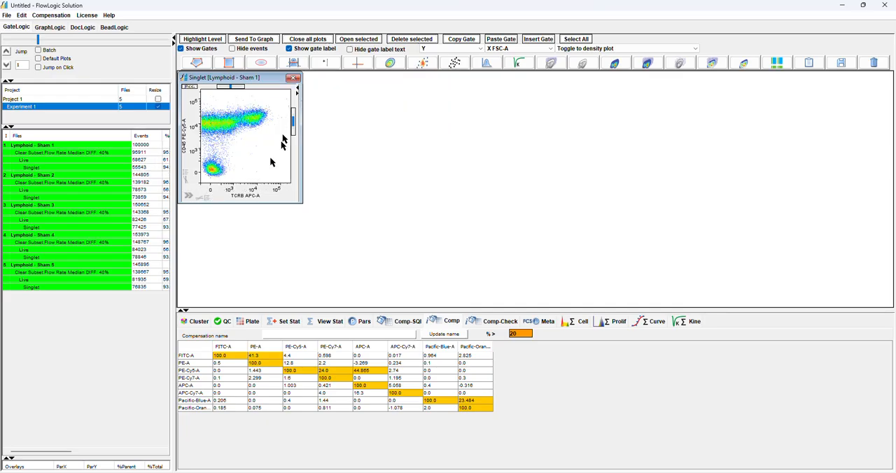
Draw a rectangular gate around the CD45-positive, TCRB-positive population in the Singlet plot and name it TCells
left_click(229, 62)
left_click_drag(240, 101, 272, 133)
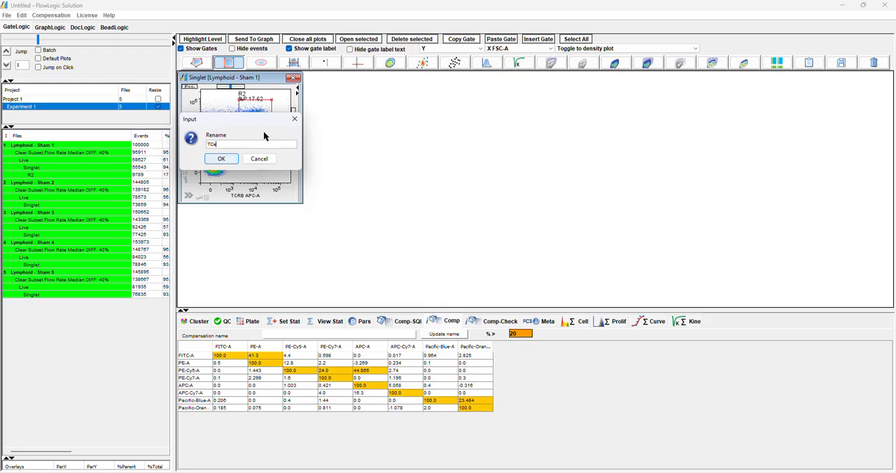
left_click(221, 159)
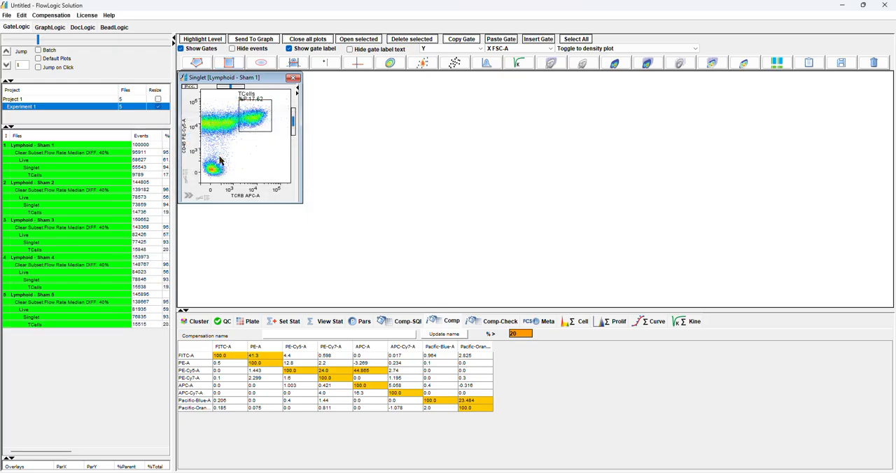
Open the TCells population in its own plot, with CD8 Pacific-Blue-A on Y and CD4 Pacific-Orange-A on X
double_click(256, 113)
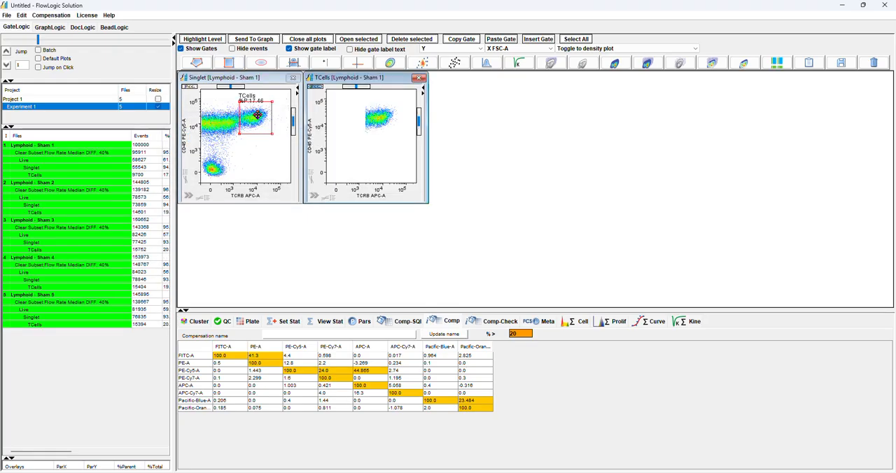
left_click(313, 141)
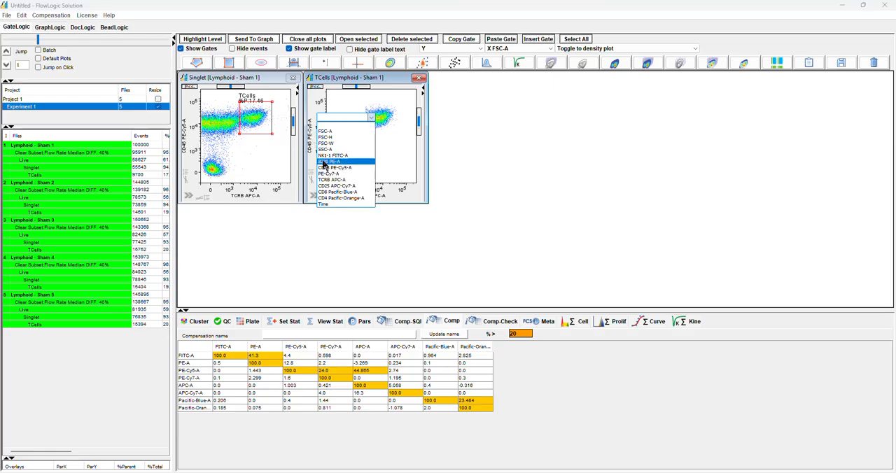
left_click(339, 191)
left_click(360, 192)
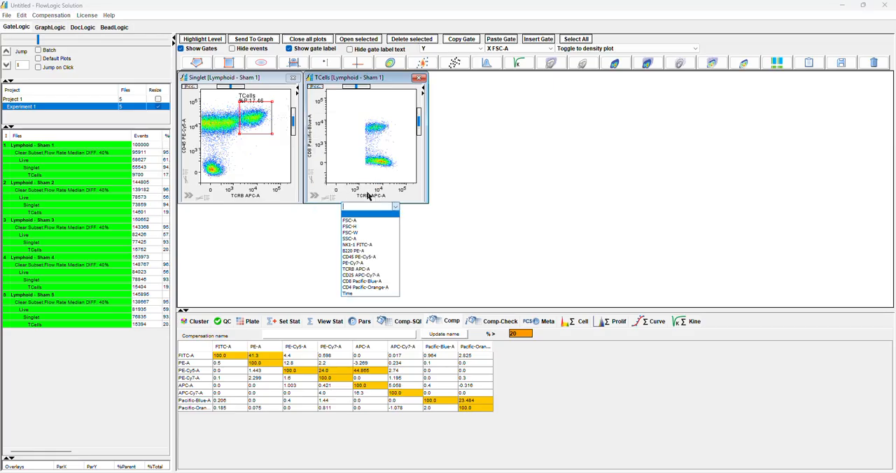
left_click(369, 288)
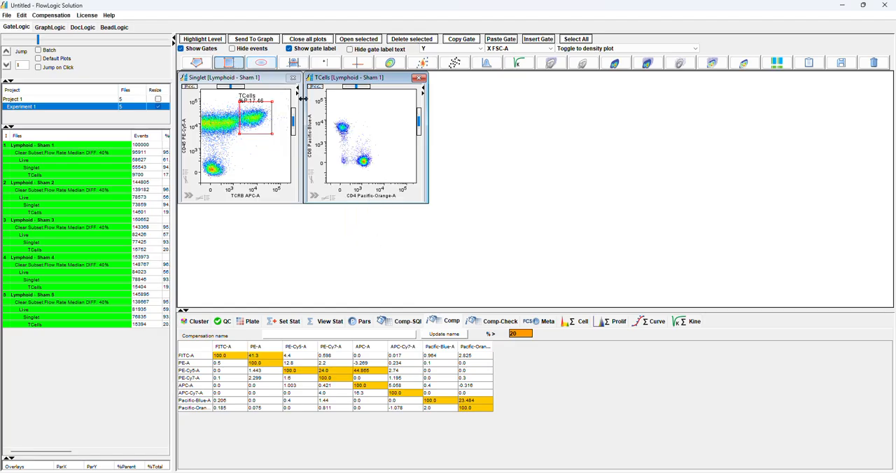
Gate the CD8-positive and CD4-positive clusters in the TCells plot with rectangles named CD8 and CD4
mouse_move(352, 115)
left_mouse_down()
mouse_move(350, 130)
mouse_move(333, 138)
left_mouse_up()
double_click(333, 138)
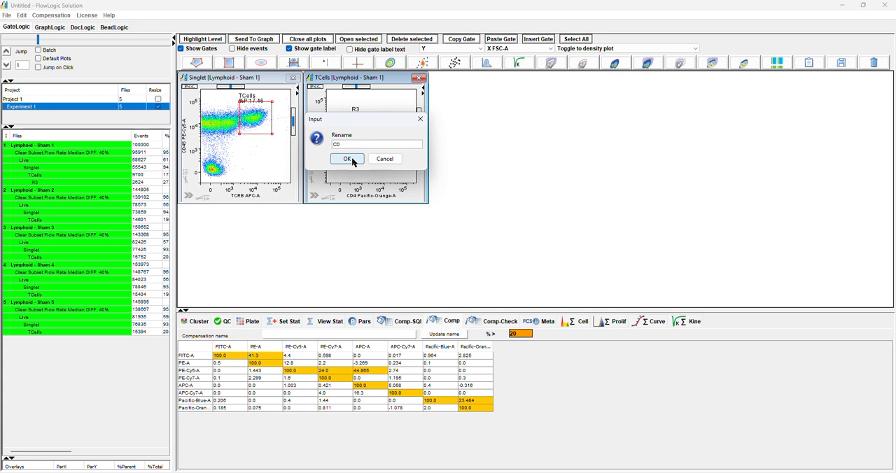
left_click(353, 162)
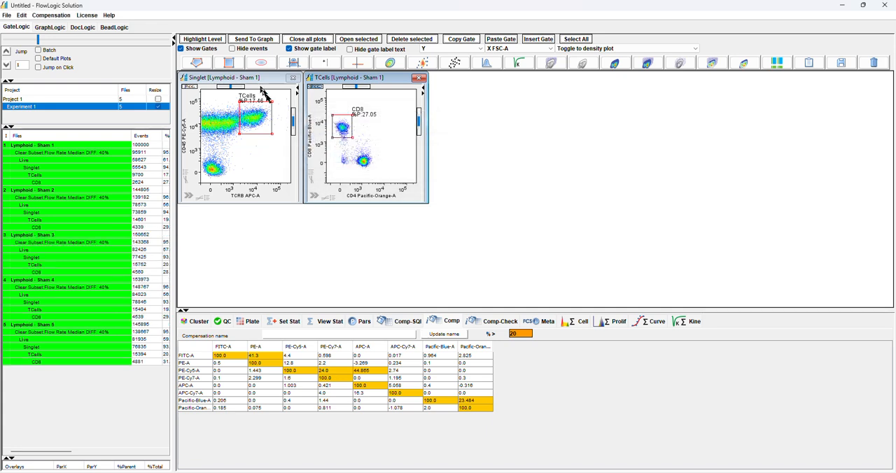
left_click(229, 62)
left_click_drag(356, 151, 378, 172)
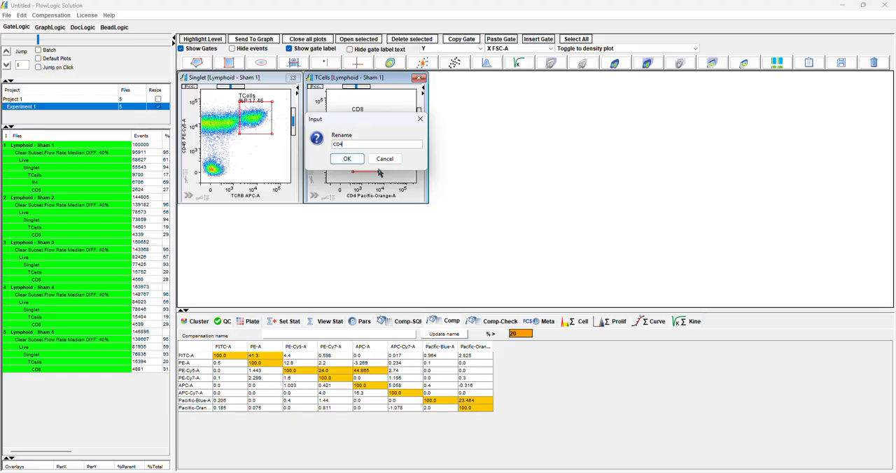
key("Return")
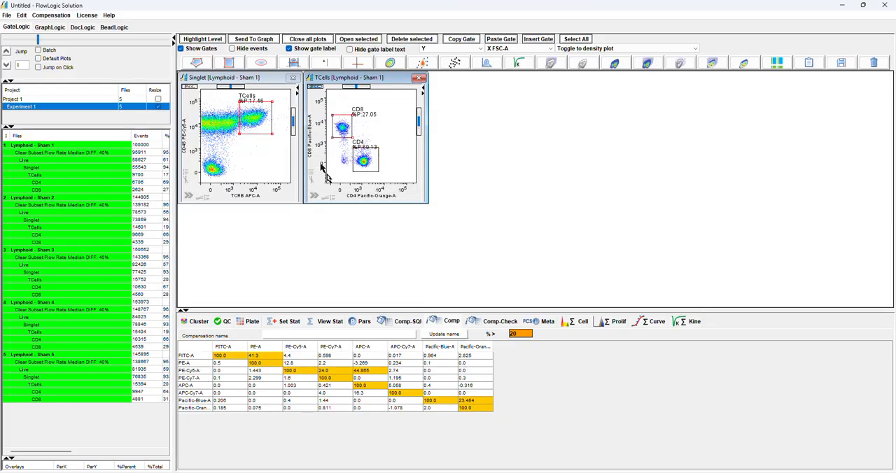
Turn on colour backgating for the CD8 and CD4 gates of the TCells plot
left_click(315, 195)
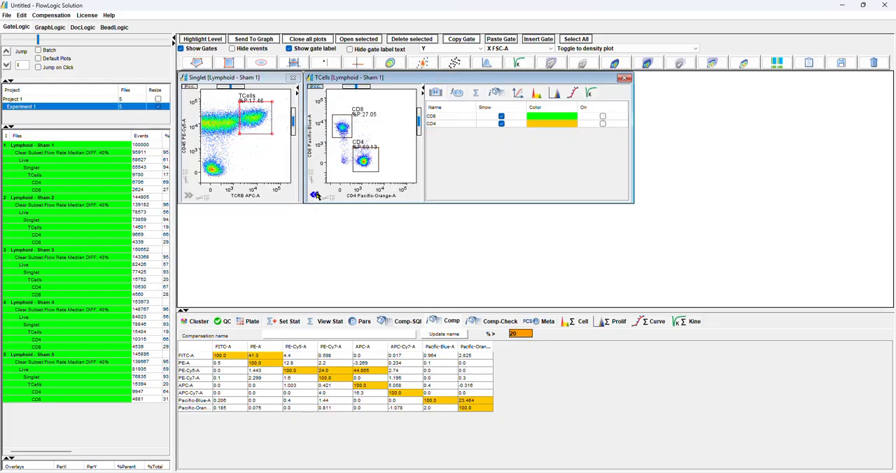
left_click(602, 116)
left_click(602, 124)
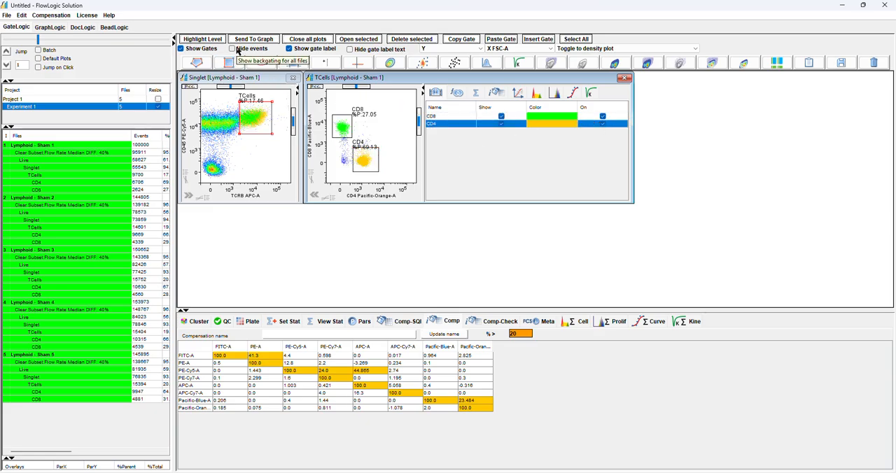
Hide the non-backgated events and examine the Singlet plot with different Y parameters, including CD25 APC-Cy7-A and FSC-A, returning to CD45 PE-Cy5-A
left_click(232, 49)
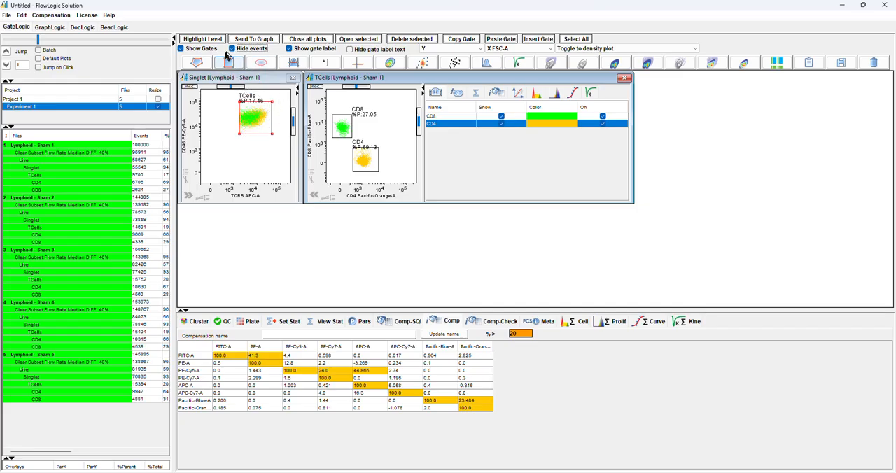
left_click(186, 138)
left_click(200, 173)
left_click(188, 140)
left_click(207, 177)
left_click(192, 142)
left_click(217, 186)
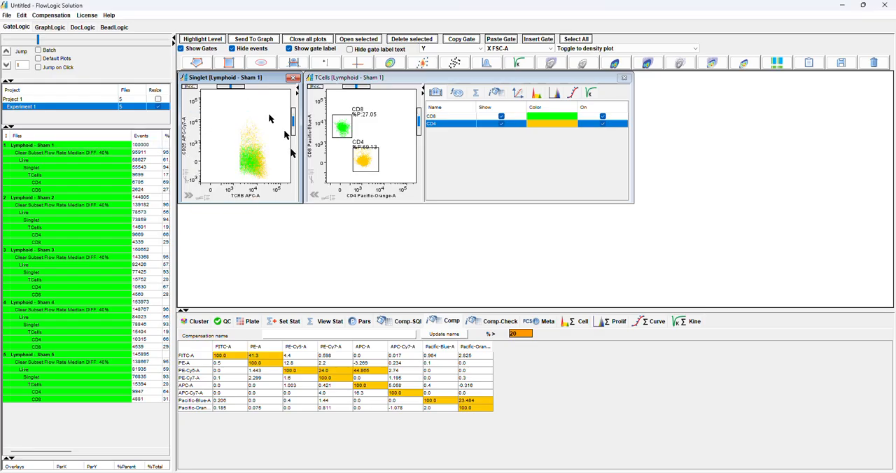
left_click(198, 145)
left_click(242, 117)
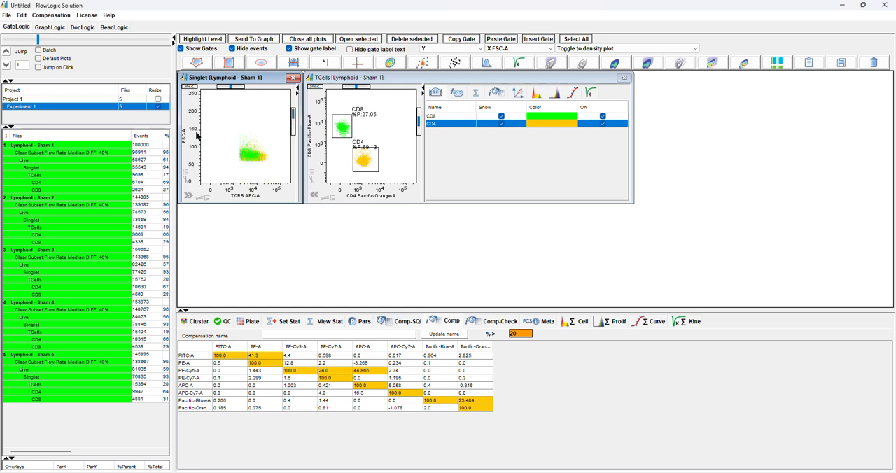
left_click(186, 139)
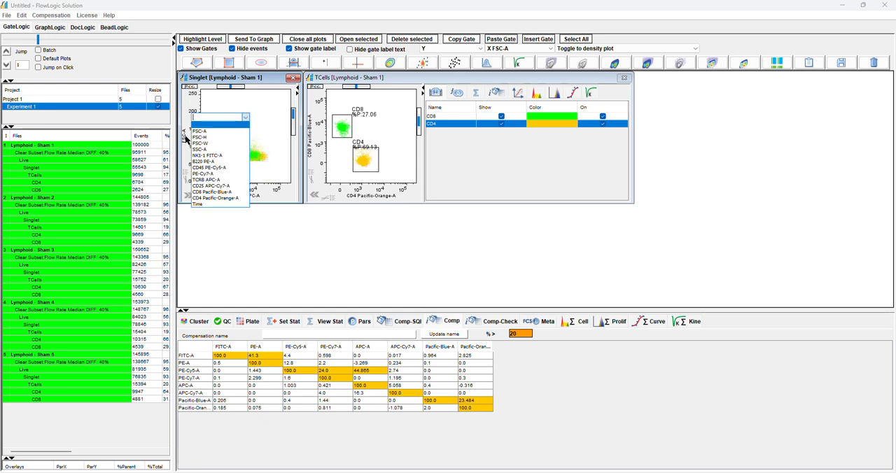
left_click(203, 168)
Show all events in the plots again, and try hiding the gate label text before restoring it
left_click(233, 48)
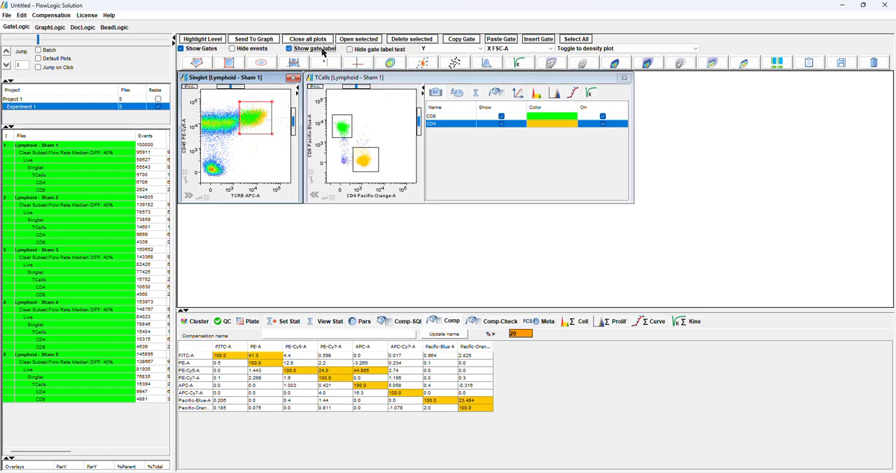
left_click(350, 50)
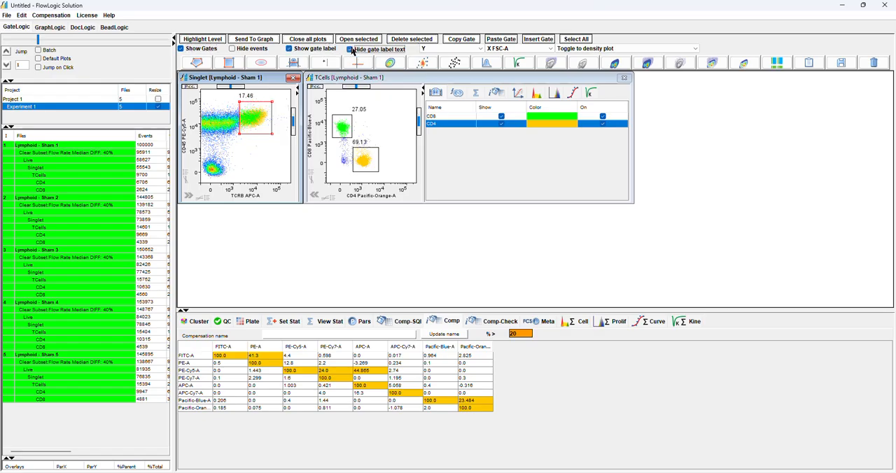
left_click(351, 50)
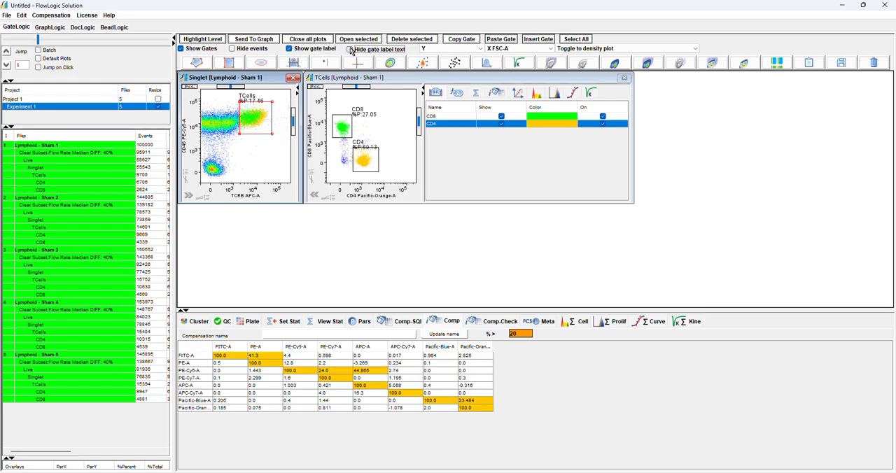
left_click(628, 49)
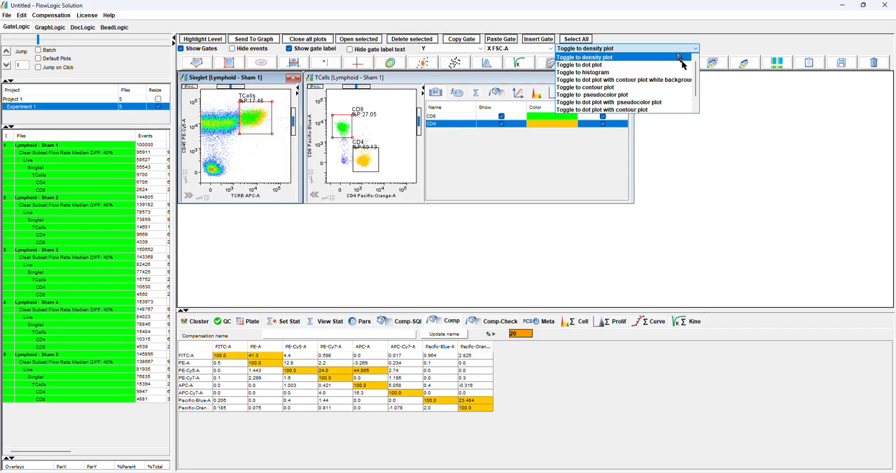
left_click(678, 26)
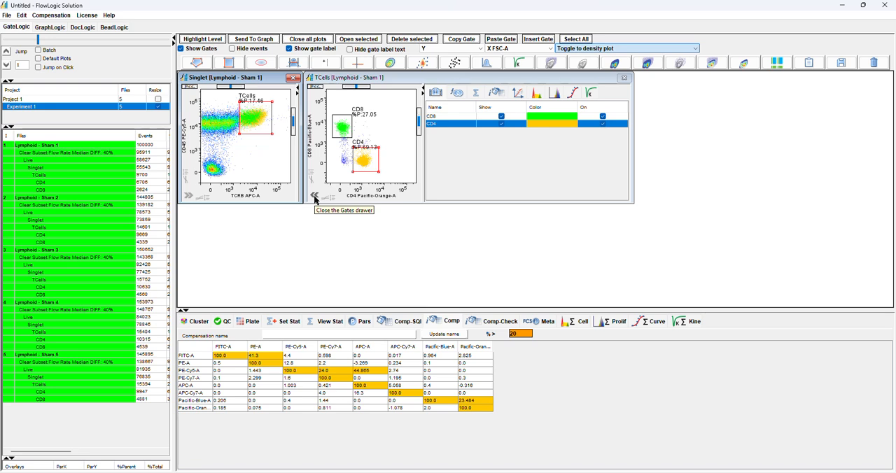
Turn off colour backgating for the CD8 and CD4 gates of the TCells plot and close its gates drawer
left_click(602, 117)
left_click(603, 124)
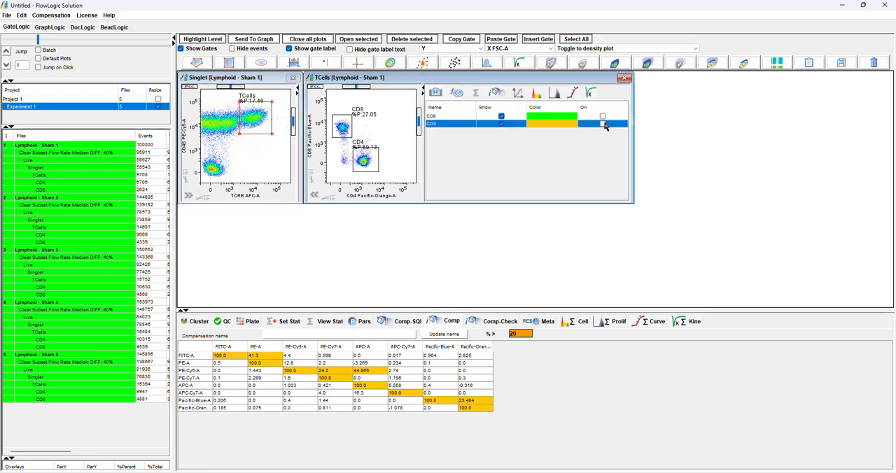
left_click(316, 196)
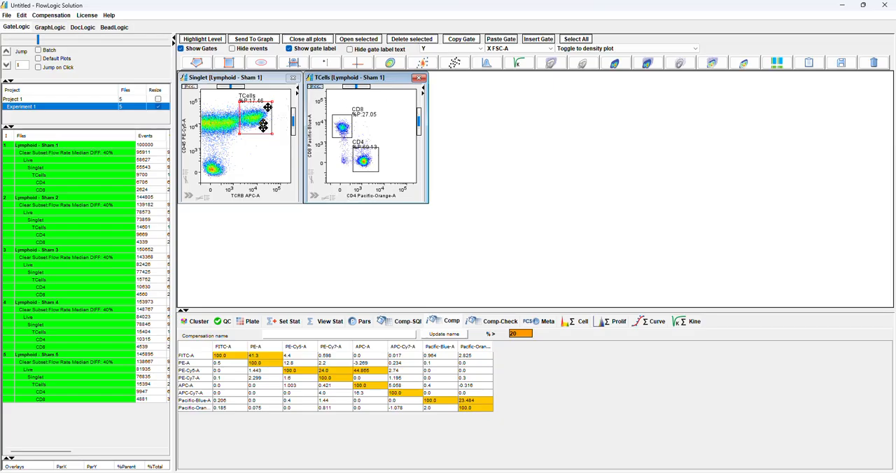
Send the CD4 and CD8 populations of all files to GraphLogic and open their table there with its graph
left_click_drag(79, 184, 77, 190)
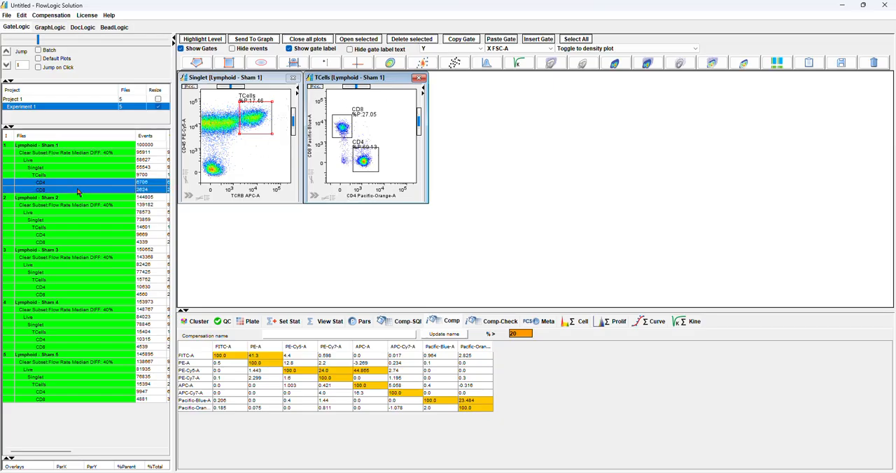
left_click(200, 39)
left_click(242, 40)
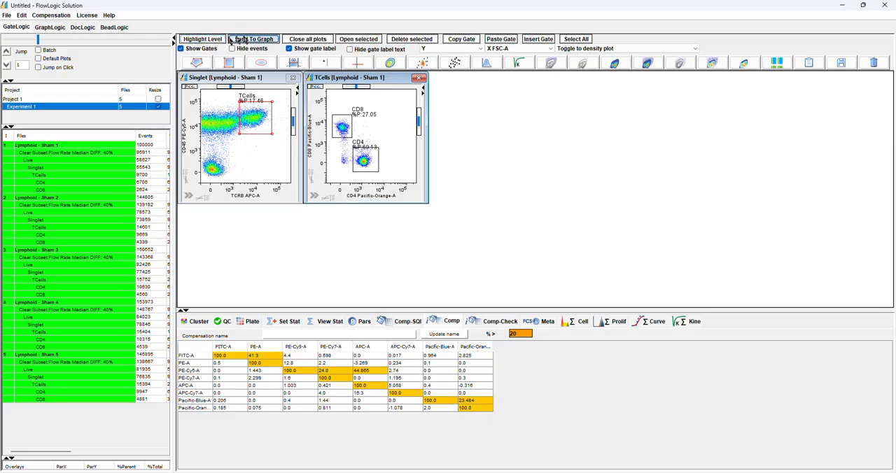
left_click(51, 28)
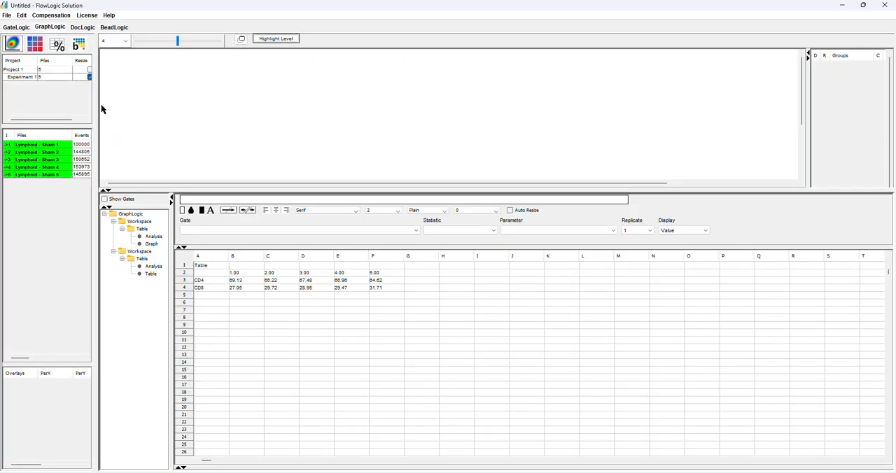
left_click(149, 274)
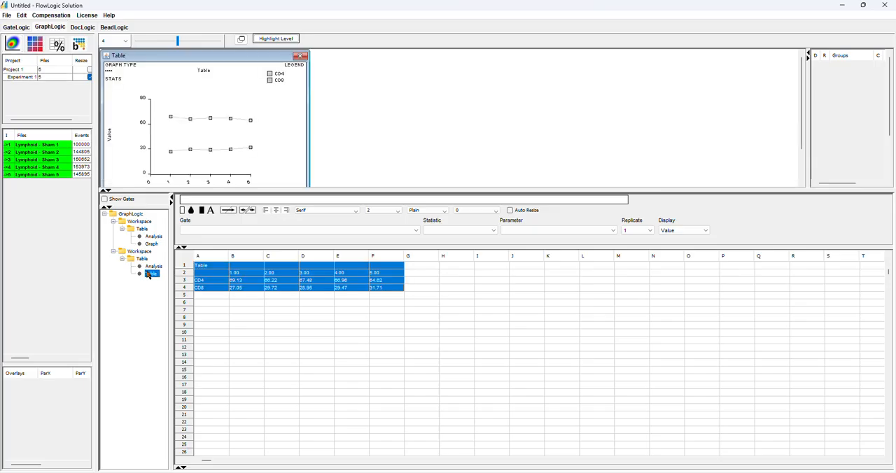
Examine the CD4 row of the table and the statistics, parameters and gates that can be chosen for its values
left_click(247, 283)
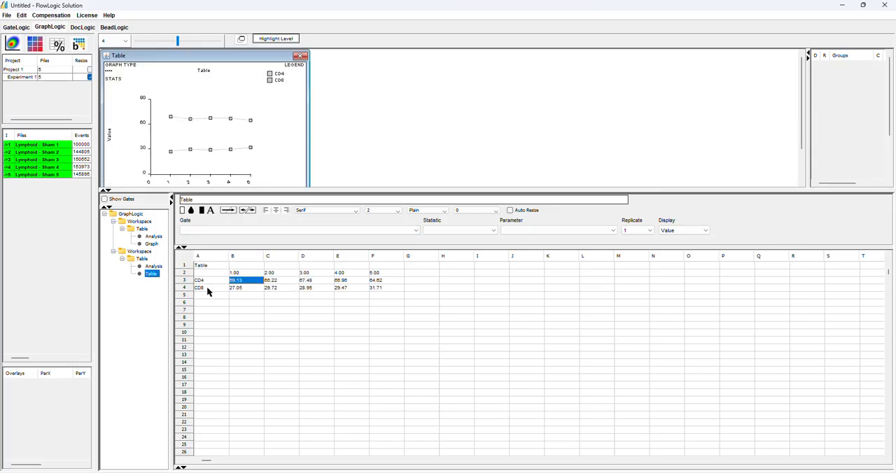
left_click_drag(255, 282, 382, 282)
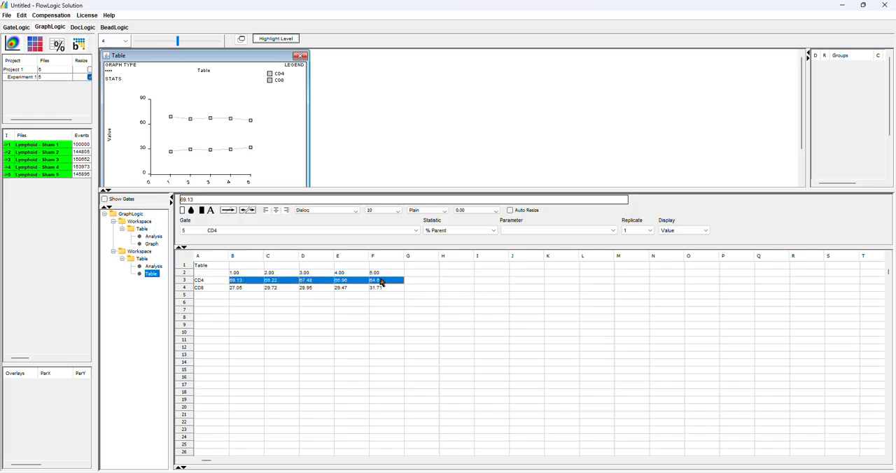
left_click(434, 231)
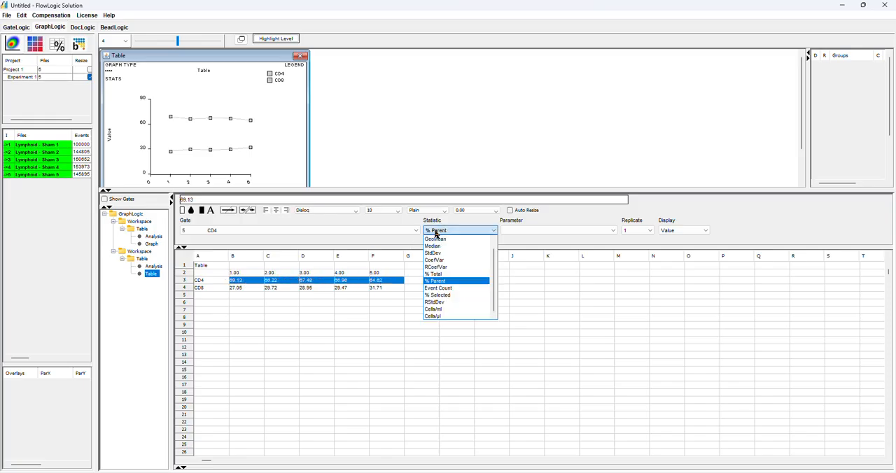
left_click(459, 231)
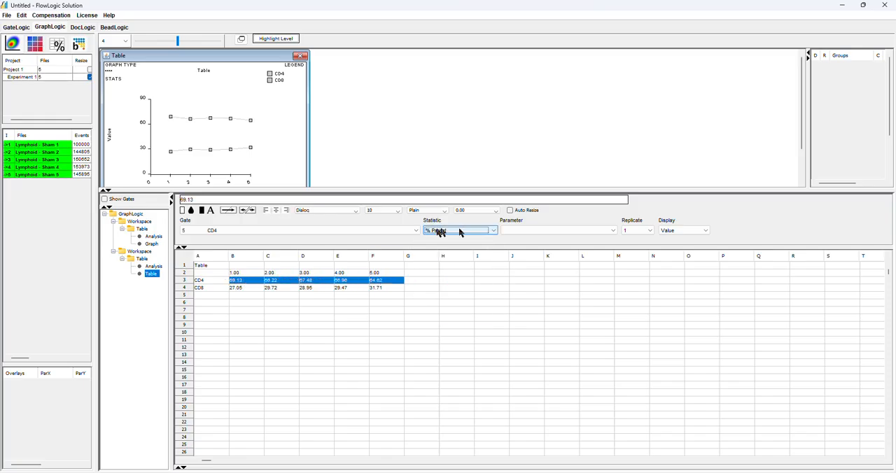
left_click(536, 231)
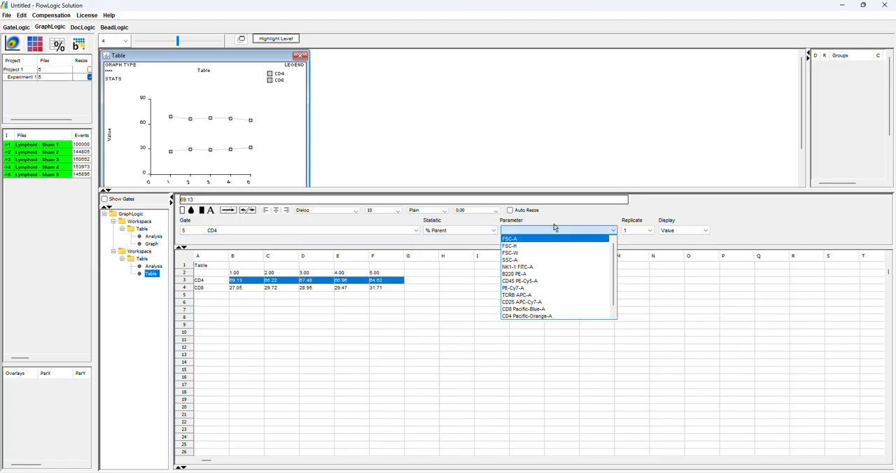
left_click(553, 229)
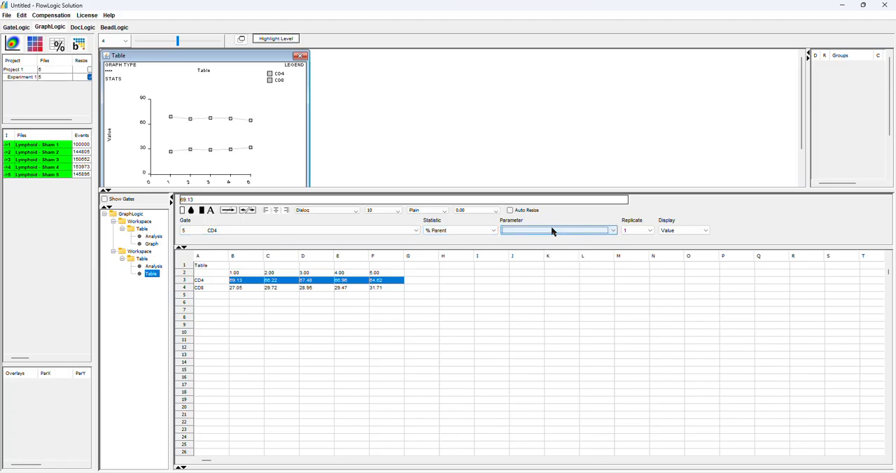
left_click(237, 231)
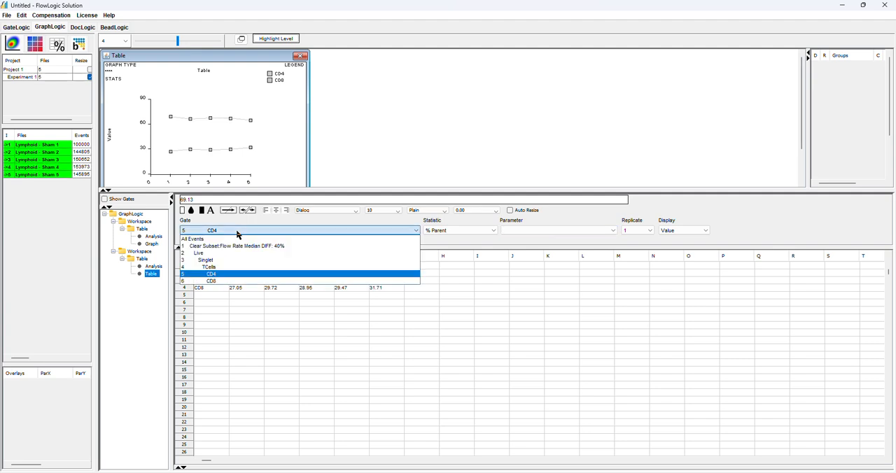
left_click(237, 233)
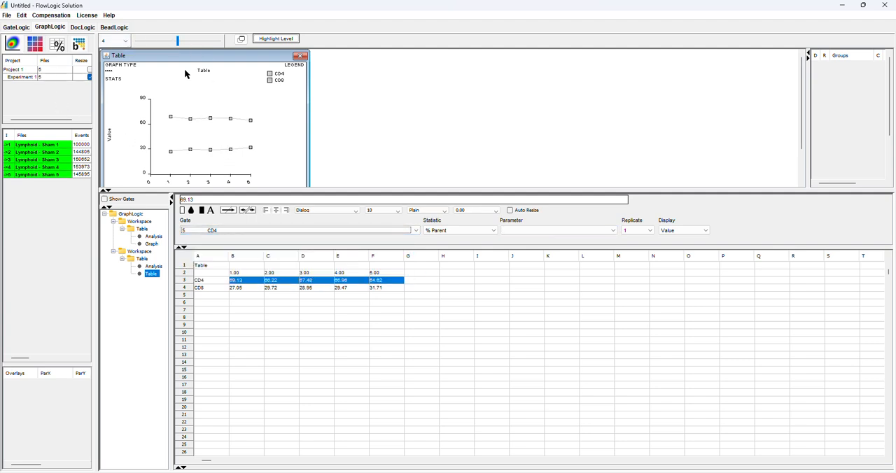
Return to the GateLogic workspace, enlarge the lower analysis area and show the Cluster tools
left_click(17, 28)
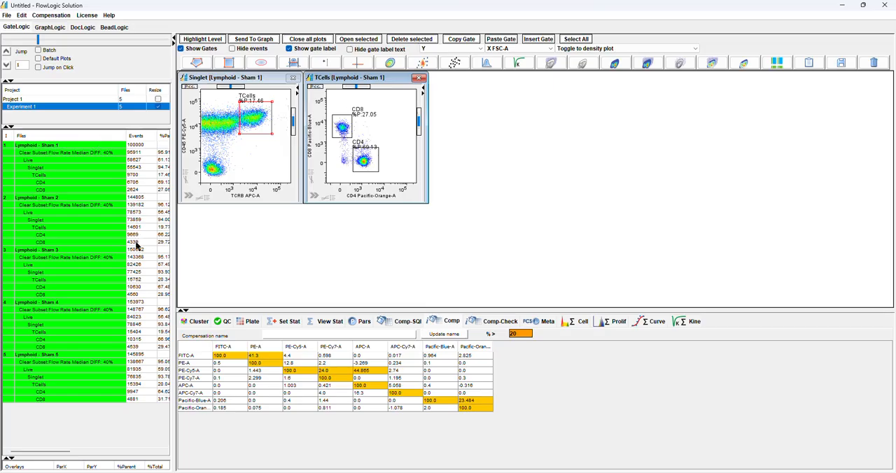
left_click_drag(394, 308, 352, 218)
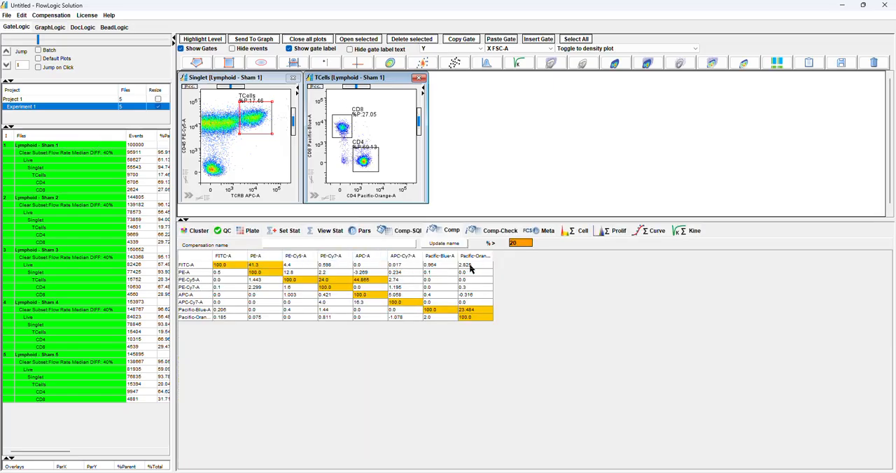
left_click(198, 231)
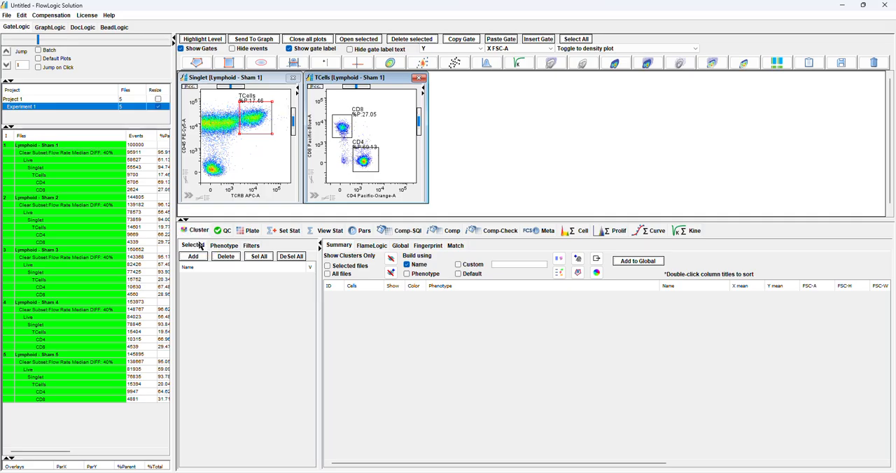
With the Singlet populations of all files selected, auto-rename the custom parameter labels and set the PE-Cy7-A custom label to PE
left_click(56, 167)
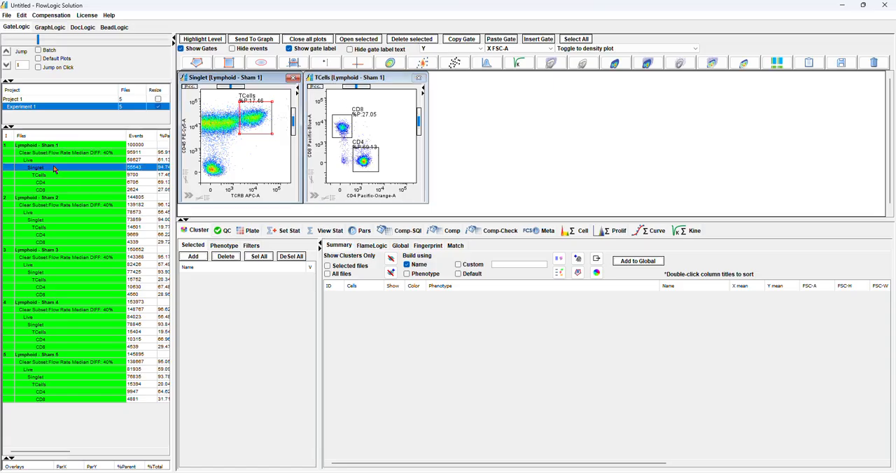
left_click(213, 40)
left_click(363, 231)
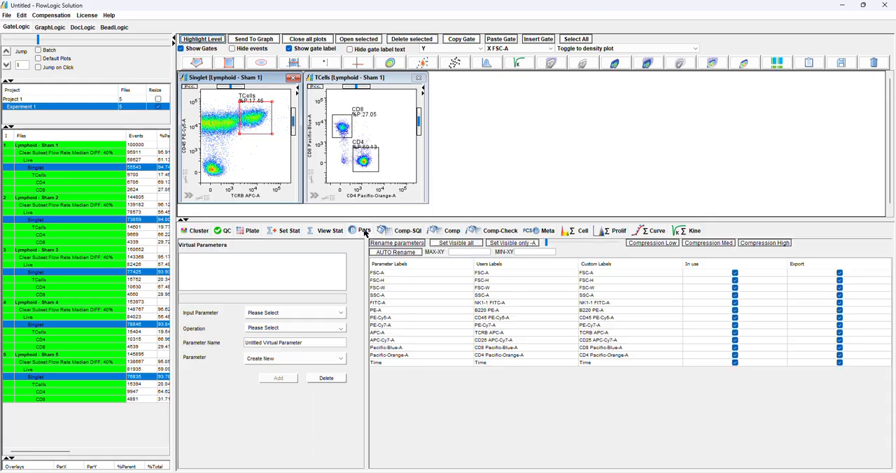
left_click(411, 253)
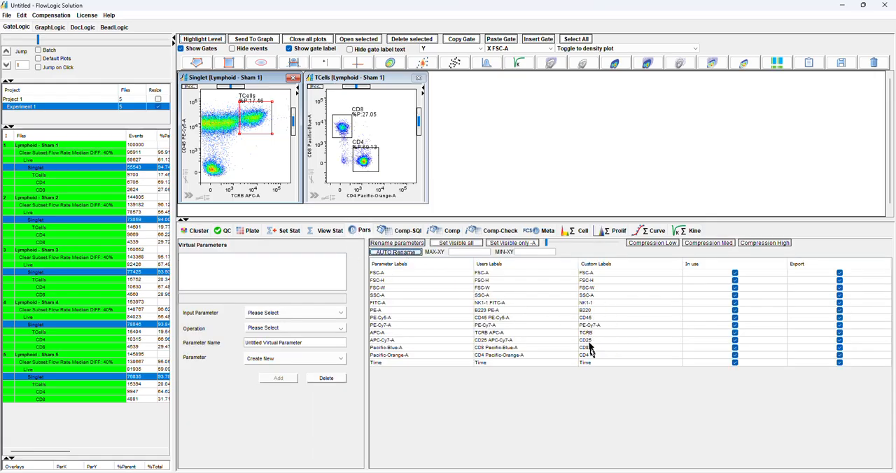
double_click(604, 326)
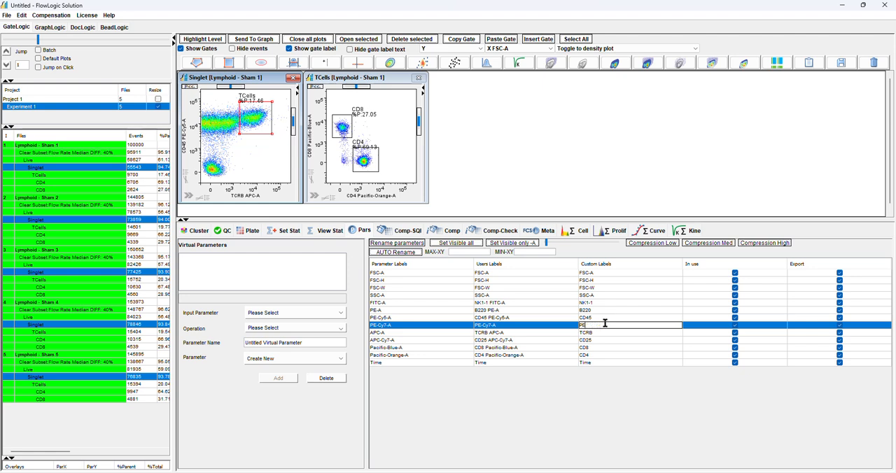
key("Return")
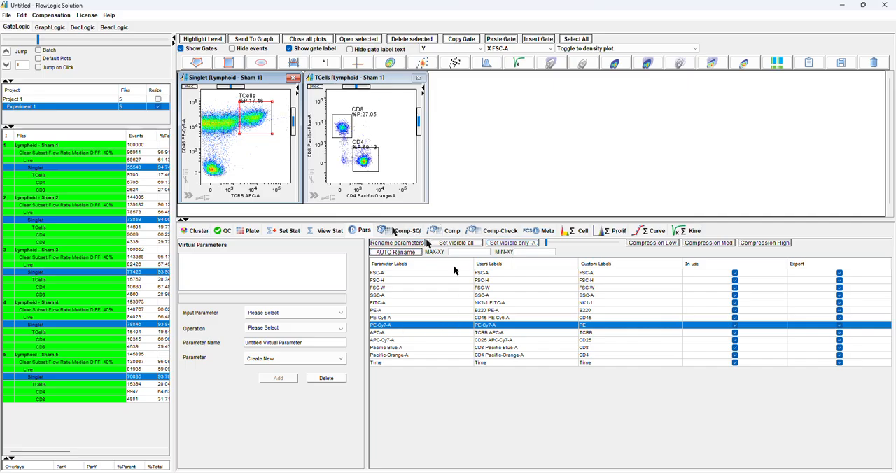
Add the Singlet populations of all five files to the Cluster selection list and mark them all as selected
left_click(77, 221)
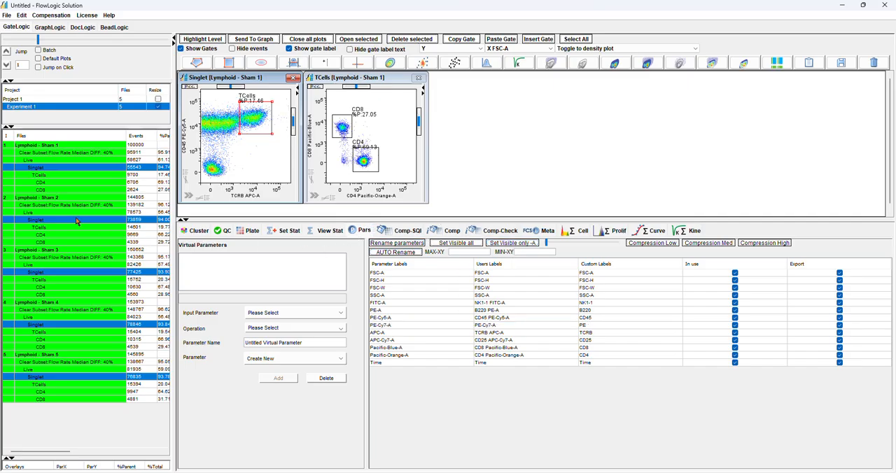
left_click(49, 172)
left_click(201, 39)
left_click(196, 230)
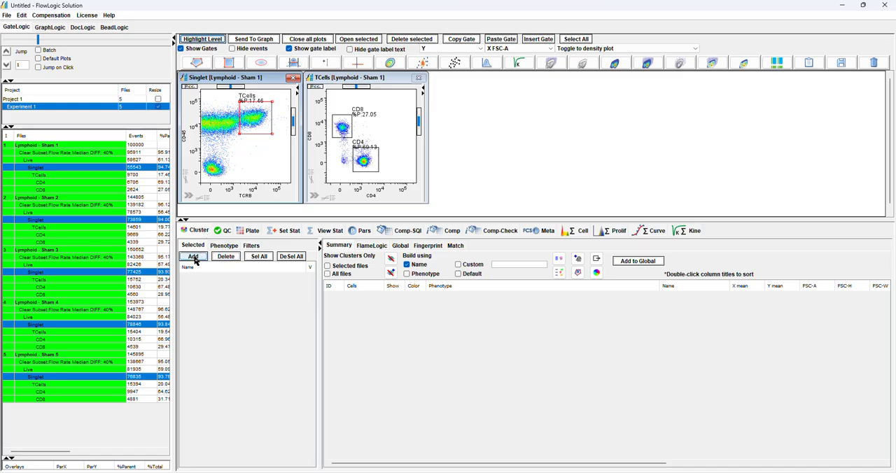
left_click(193, 256)
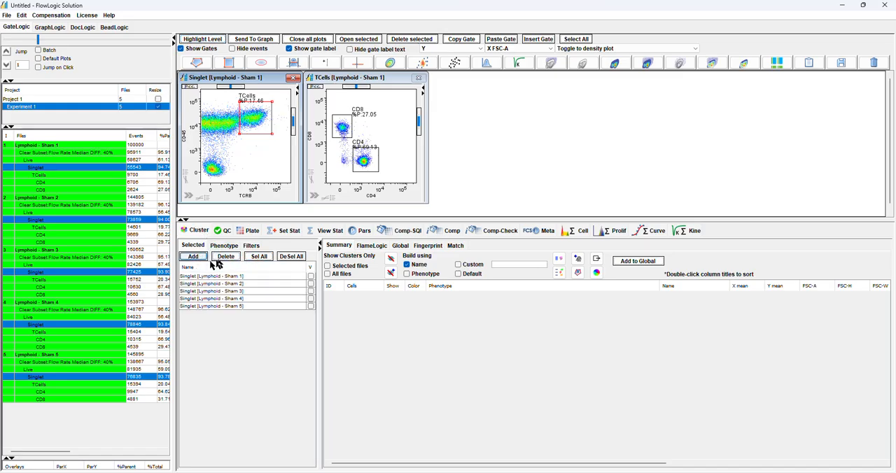
left_click(264, 257)
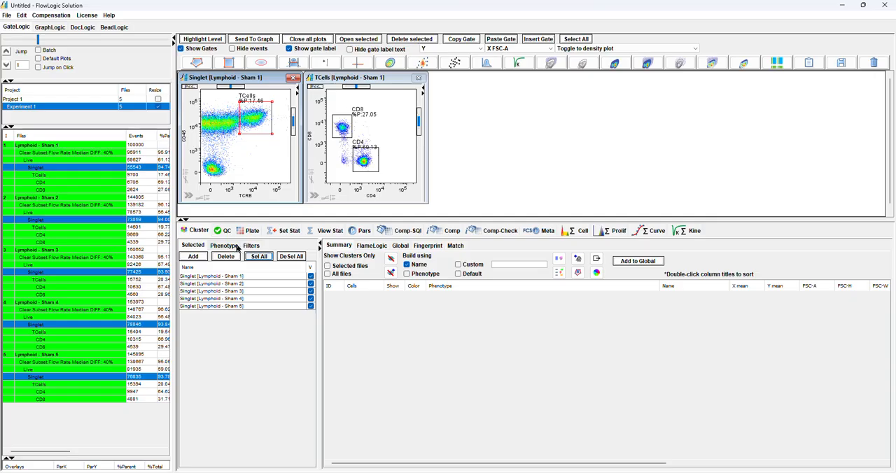
Append the Sham 1 CD4 and CD8 populations as phenotypes in an enlarged Global cluster view and display the CD4 phenotype
left_click(399, 246)
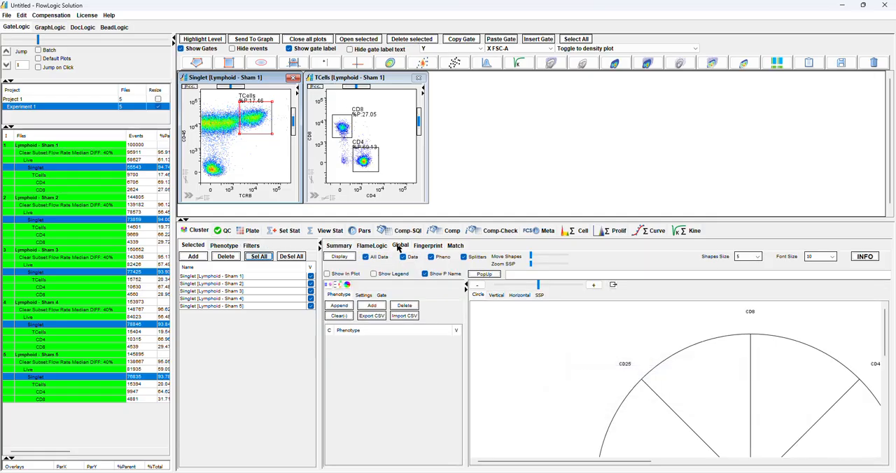
left_click_drag(380, 219, 380, 137)
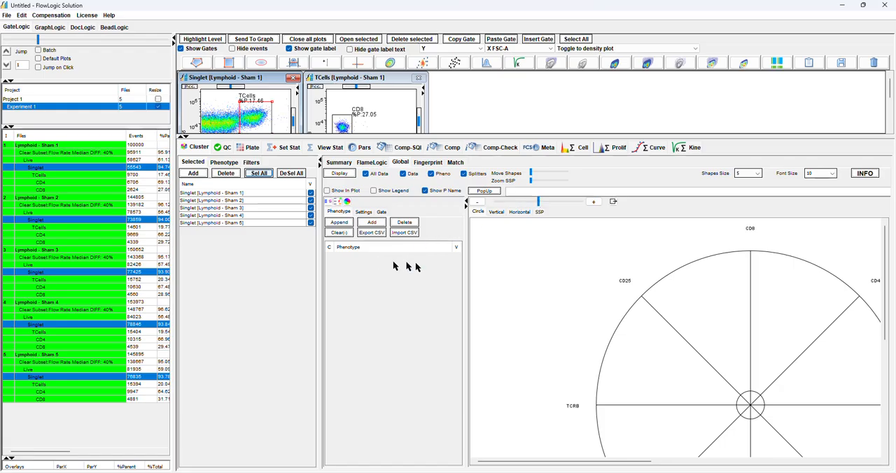
left_click(77, 189)
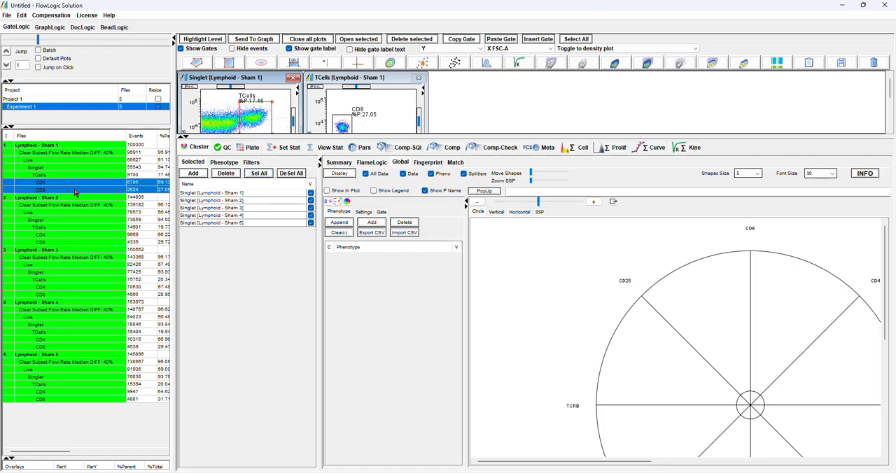
left_click(339, 222)
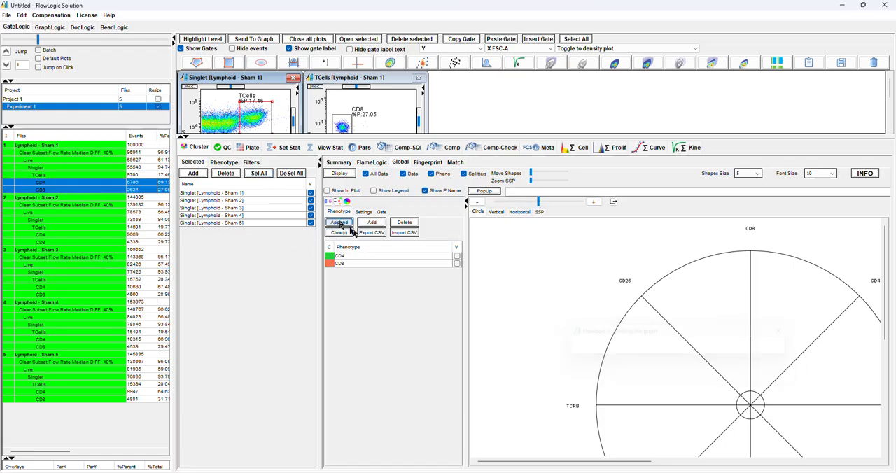
left_click(457, 257)
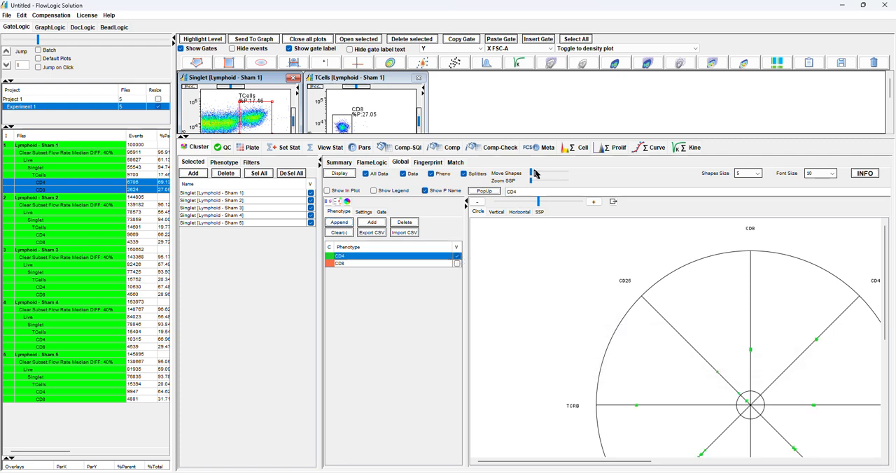
Move the phenotype shapes to the maximum spread and switch the Global view to the Horizontal layout
left_click_drag(530, 172, 568, 173)
left_click(521, 212)
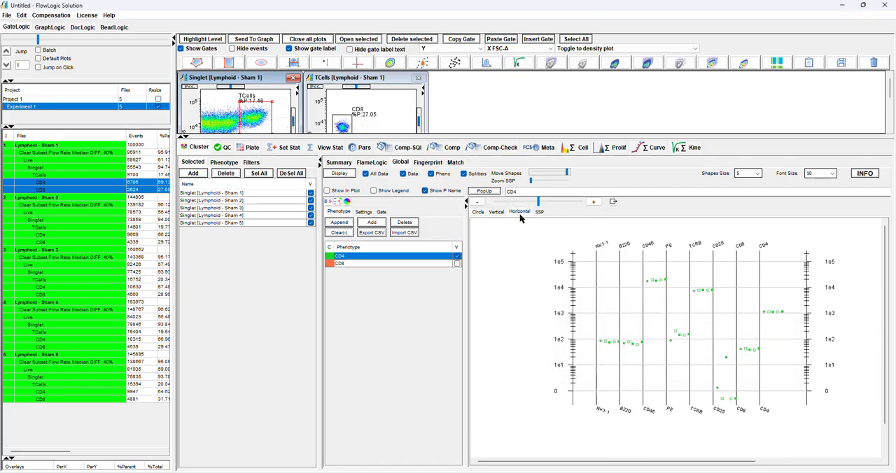
Compare the CD4 and CD8 phenotypes with the legend shown in the Global view, and hide both phenotypes and the legend
left_click(375, 190)
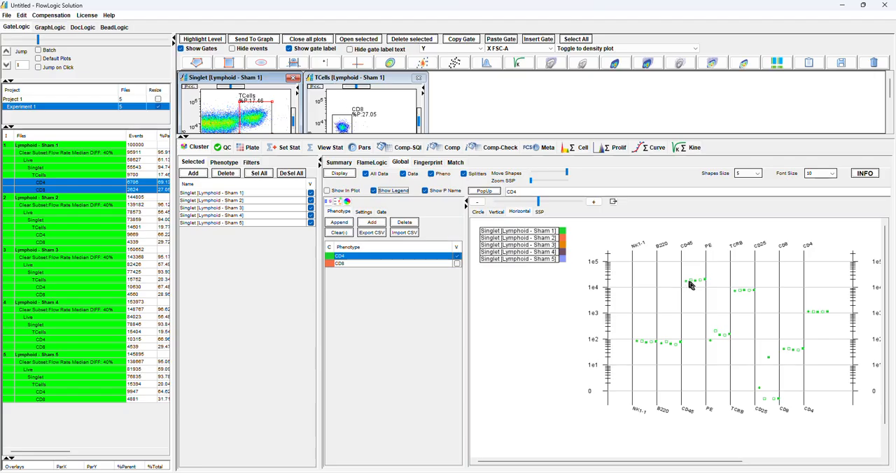
left_click(456, 264)
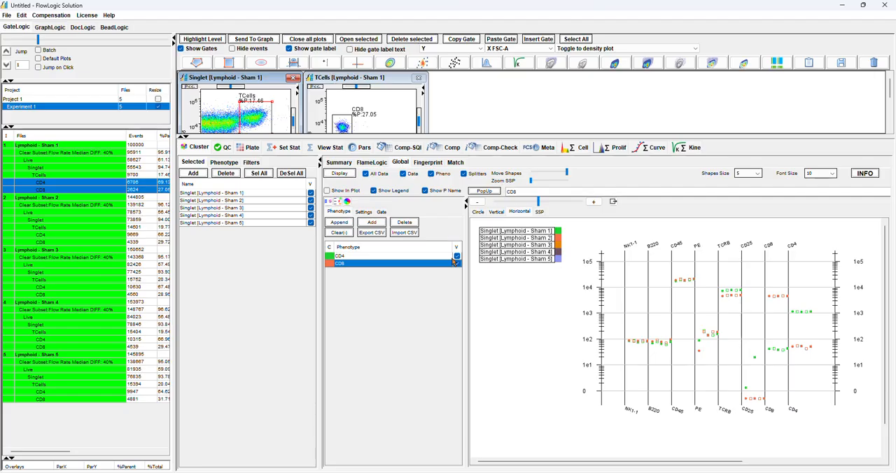
left_click(457, 265)
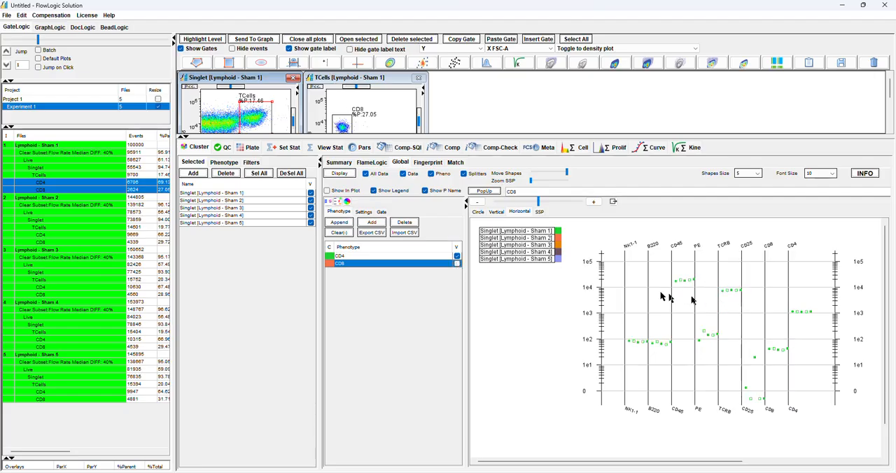
left_click(457, 256)
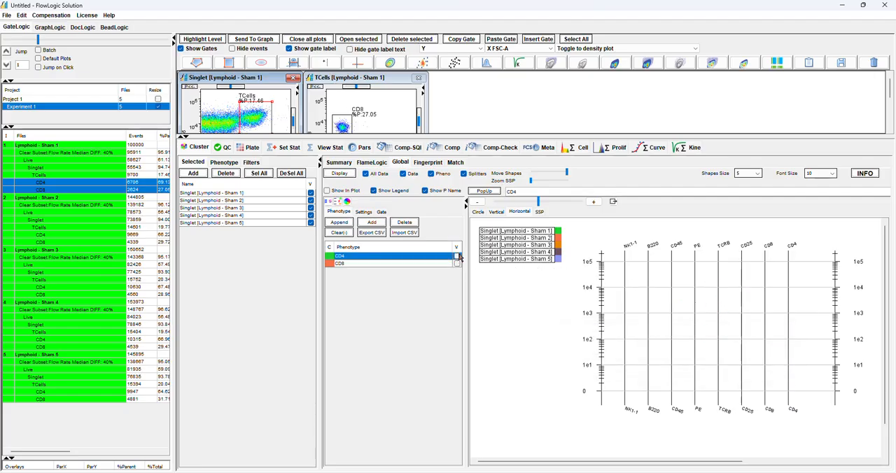
left_click(398, 192)
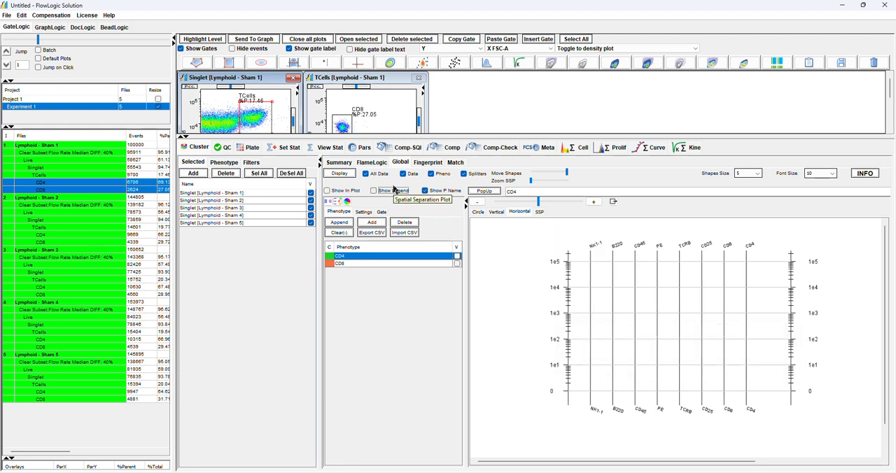
Select all five Lymphoid files with their populations and remove them from their group
left_click(223, 162)
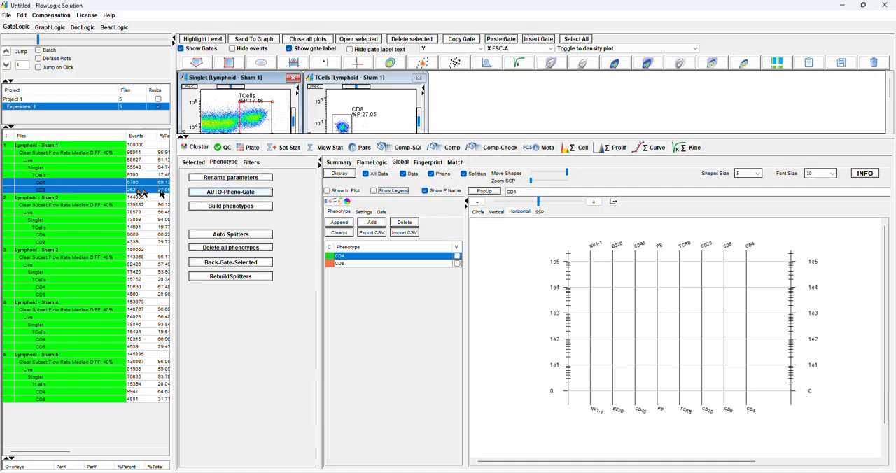
left_click_drag(79, 149, 85, 406)
right_click(54, 184)
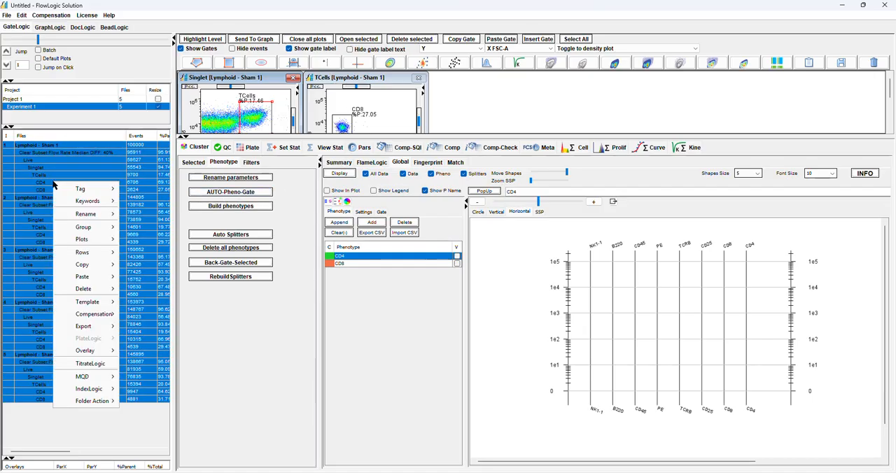
mouse_move(83, 231)
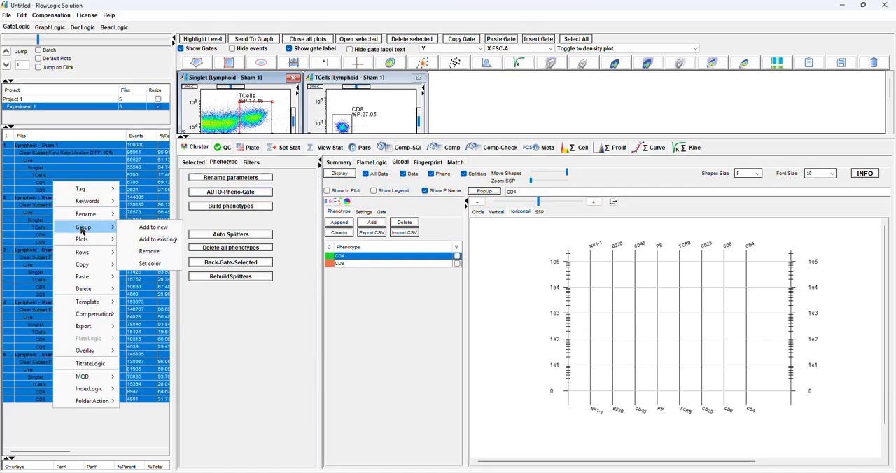
left_click(150, 251)
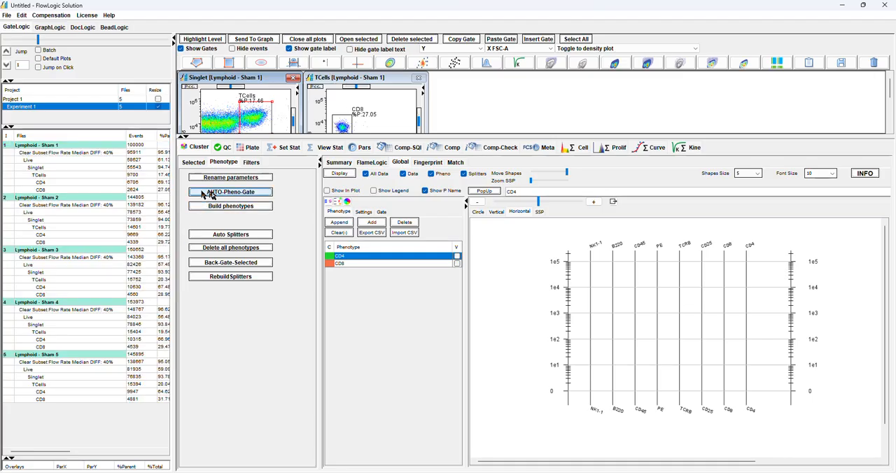
Run AUTO-Pheno-Gate using the phenotype definition file CD4-CD8-TestPheno.csv
left_click(226, 196)
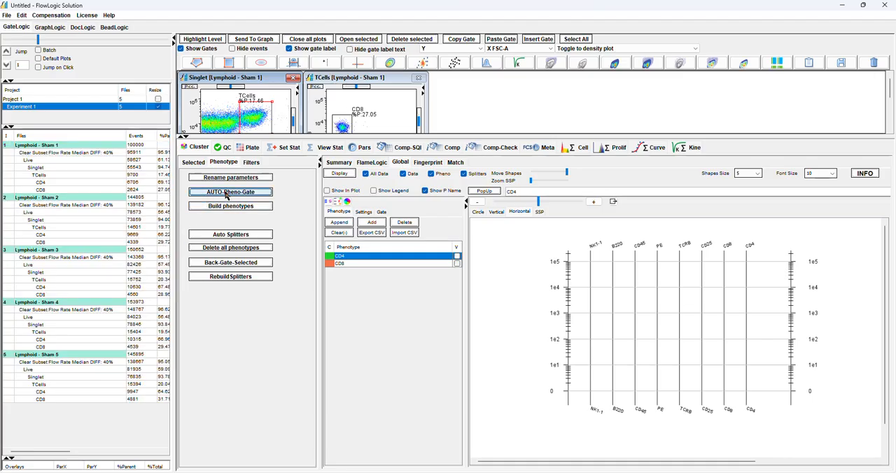
left_click(352, 335)
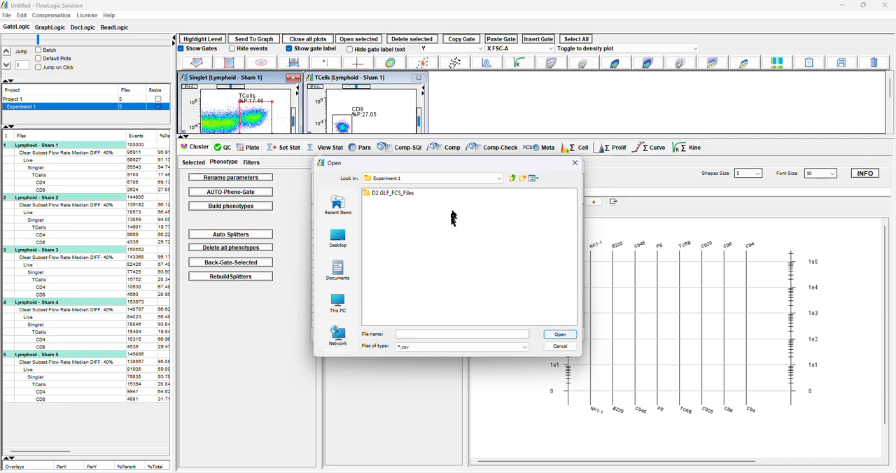
left_click(513, 178)
left_click(513, 179)
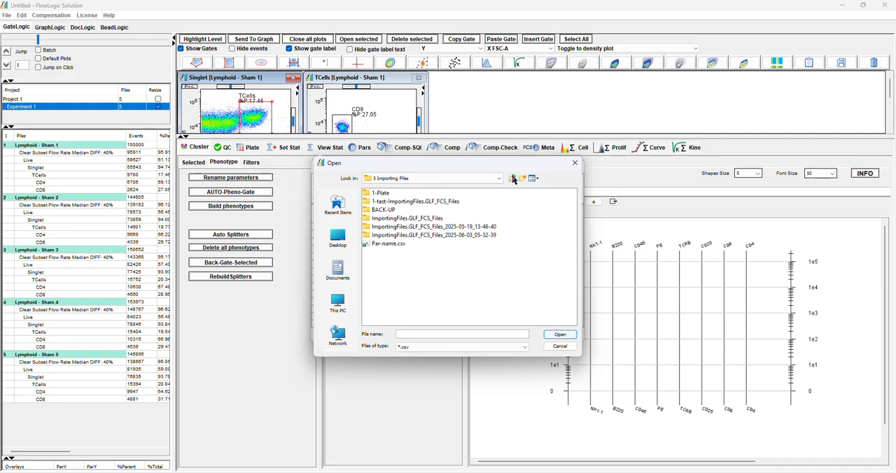
left_click(513, 179)
scroll(557, 323, "down", 3)
scroll(556, 323, "down", 3)
left_click(403, 252)
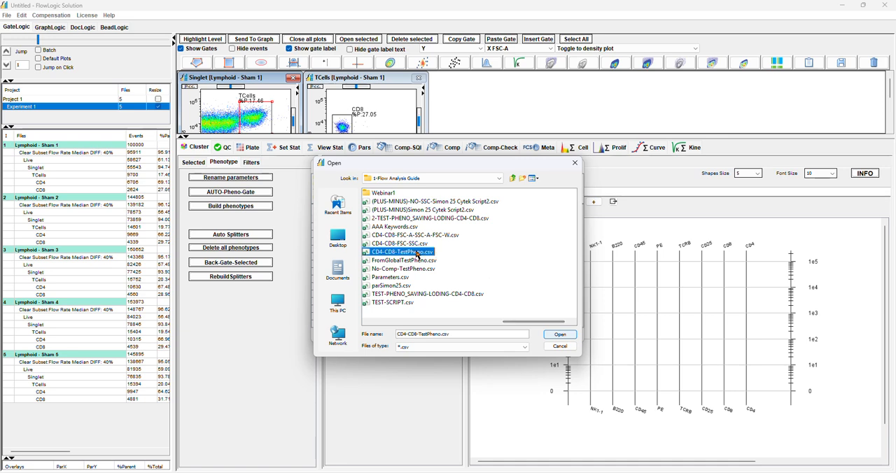
left_click(554, 334)
left_click(480, 335)
left_click(541, 336)
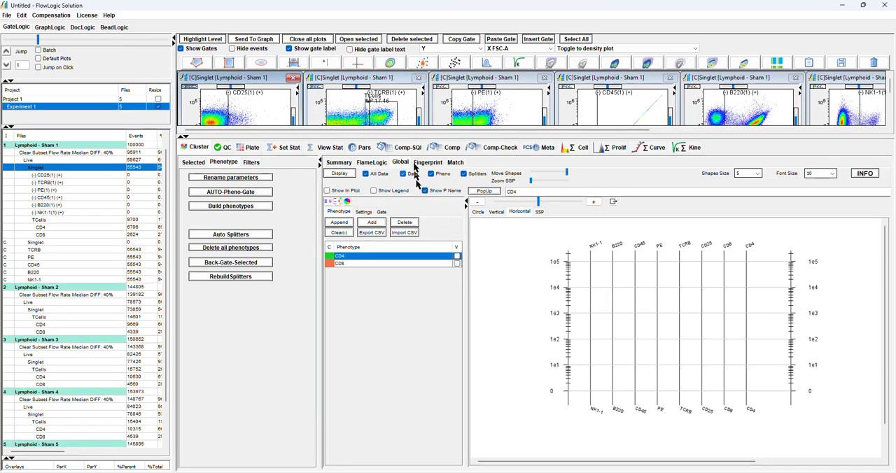
In the enlarged Sham 1 Singlet plots, move the splitters to about 483 on CD4, 1196 on CD8, 1523 on CD25 and 1689 on TCRB
left_click_drag(405, 138, 402, 404)
left_click_drag(439, 172, 732, 315)
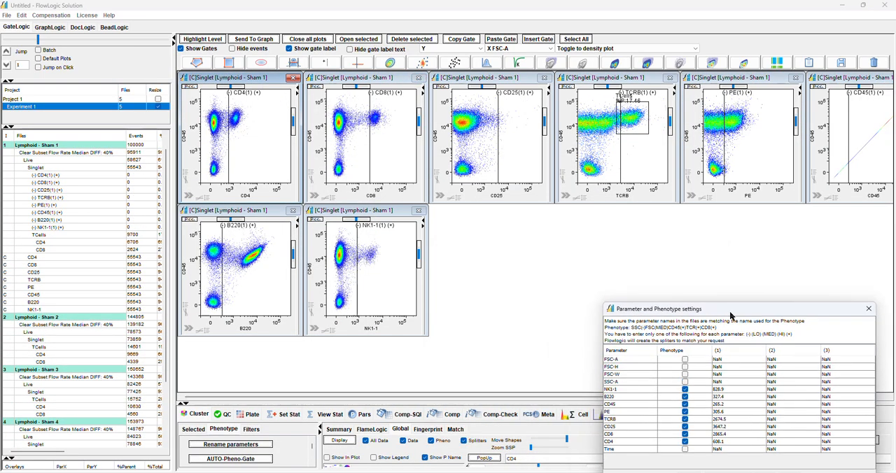
left_click(226, 139)
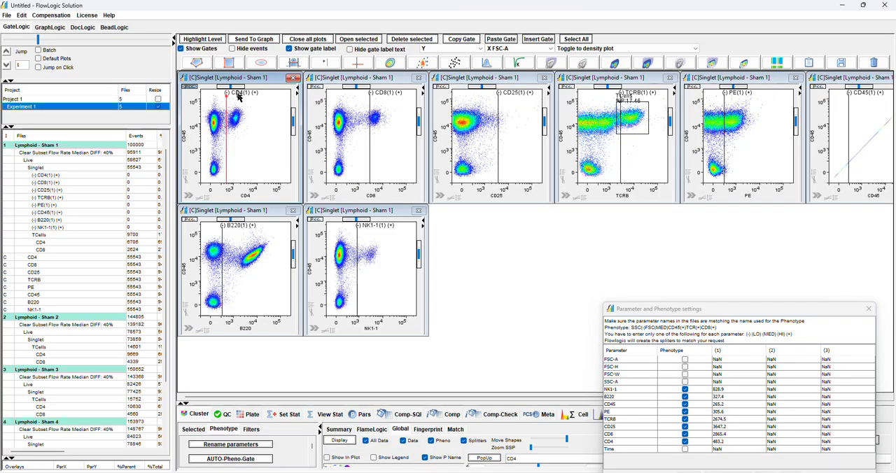
left_click(324, 63)
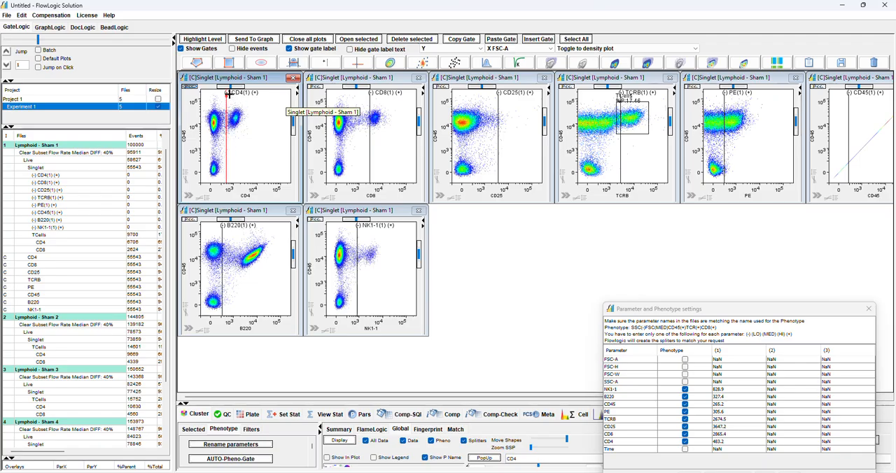
left_click(361, 146)
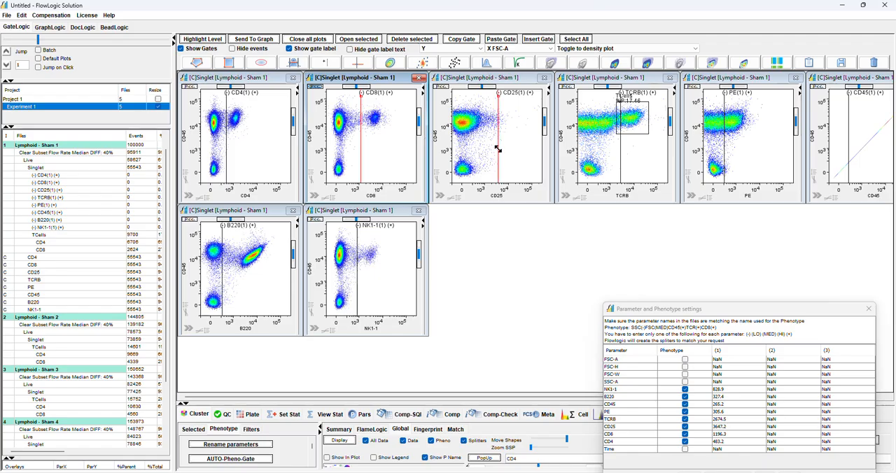
left_click_drag(498, 145, 489, 145)
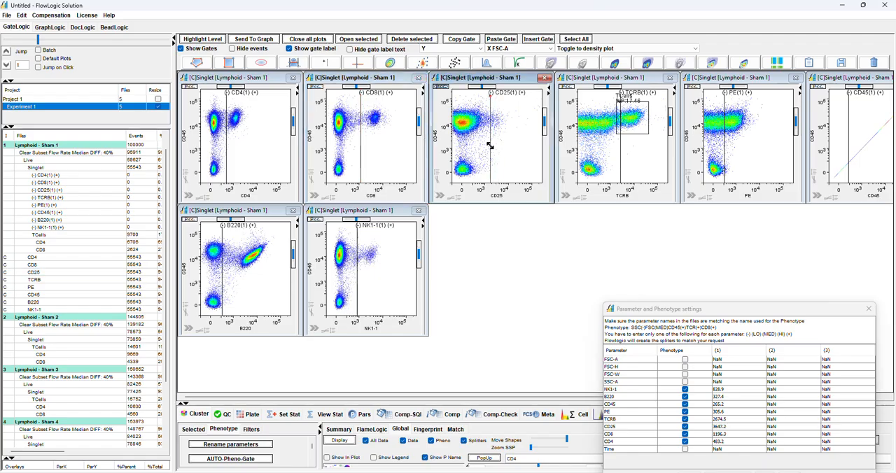
left_click(617, 151)
left_click(613, 117)
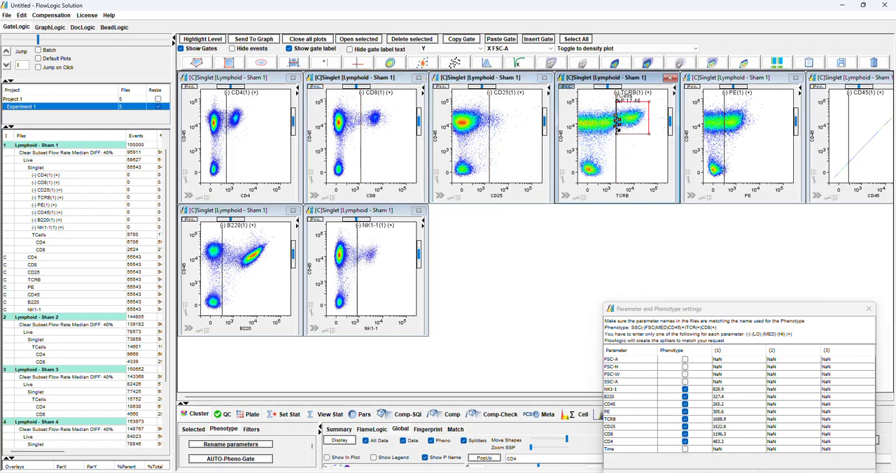
Change the CD45 plot's Y parameter to FSC-H and move its splitter to about 1058
left_click(814, 132)
left_click(812, 169)
left_click(781, 140)
left_click(807, 137)
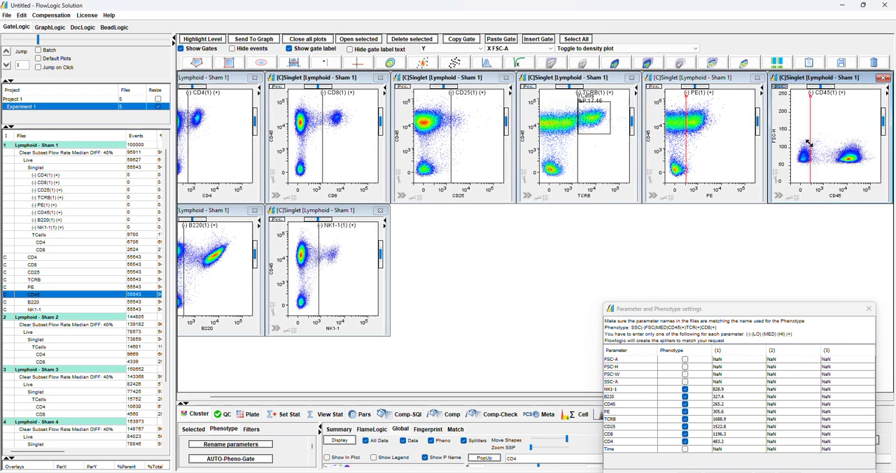
left_click_drag(809, 143, 825, 143)
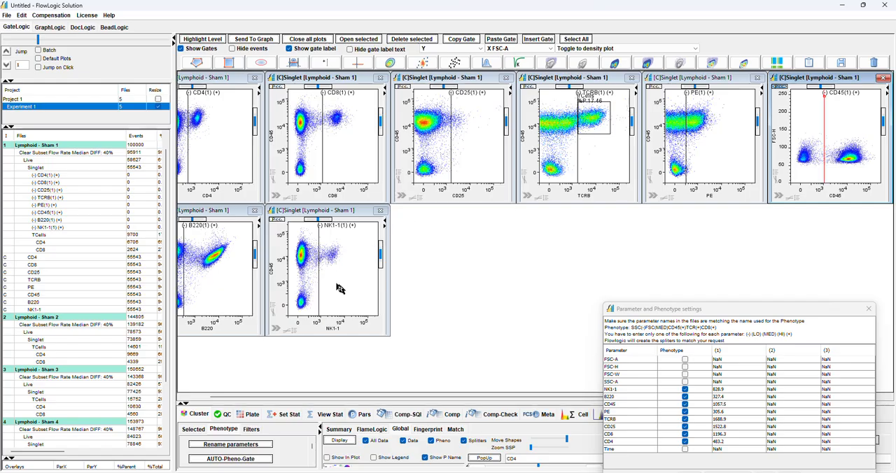
Move the B220 splitter to about 683 and run the phenotype gating with the All option
left_click_drag(363, 398, 282, 400)
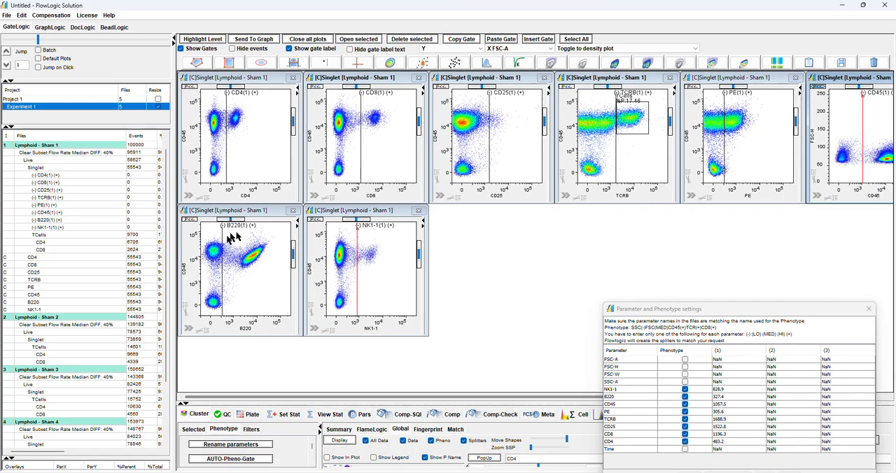
left_click_drag(222, 280, 229, 277)
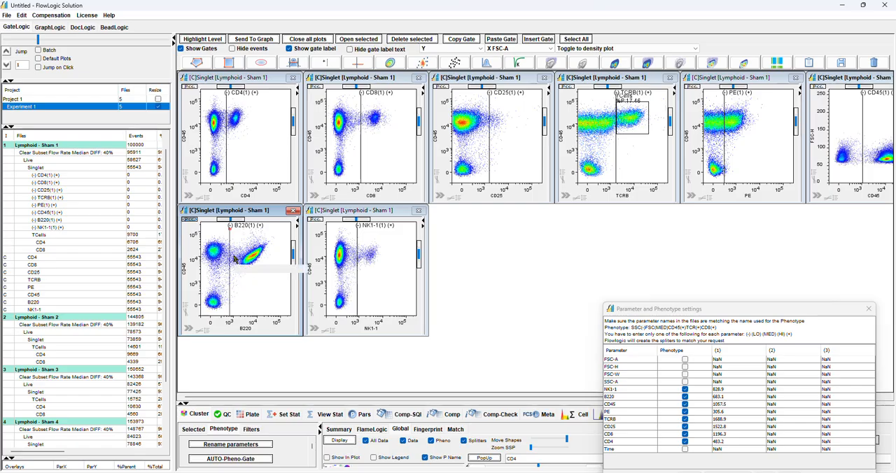
left_click_drag(743, 311, 510, 193)
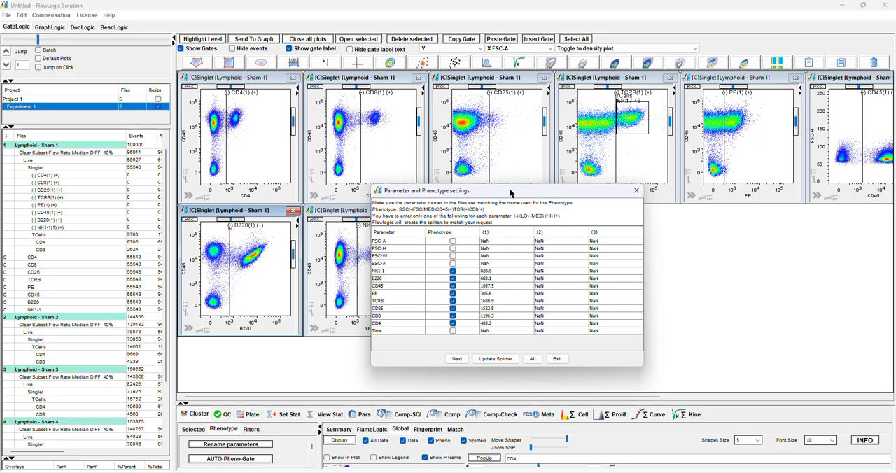
left_click(532, 360)
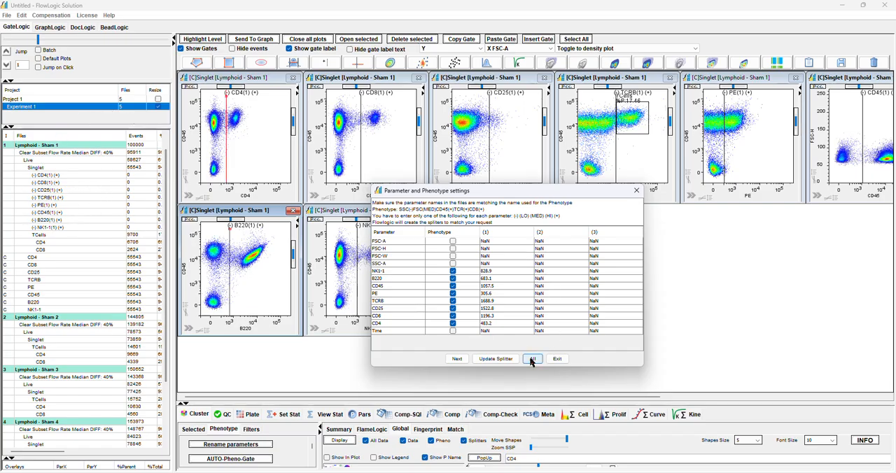
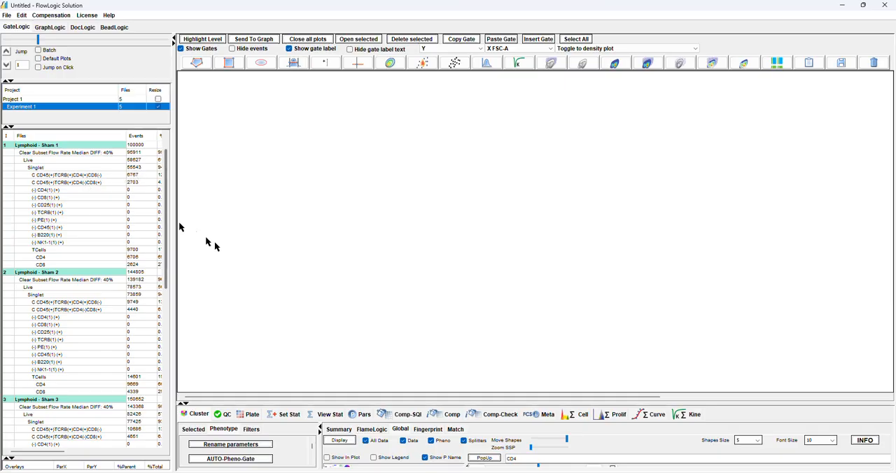
Enlarge the cluster area and review the phenotype cluster summary for the Sham 1 Singlet population
left_click_drag(410, 397, 371, 210)
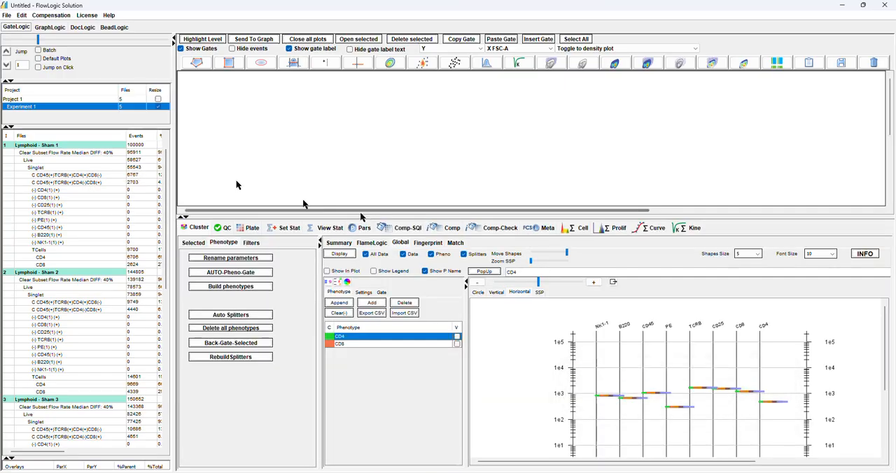
left_click(65, 168)
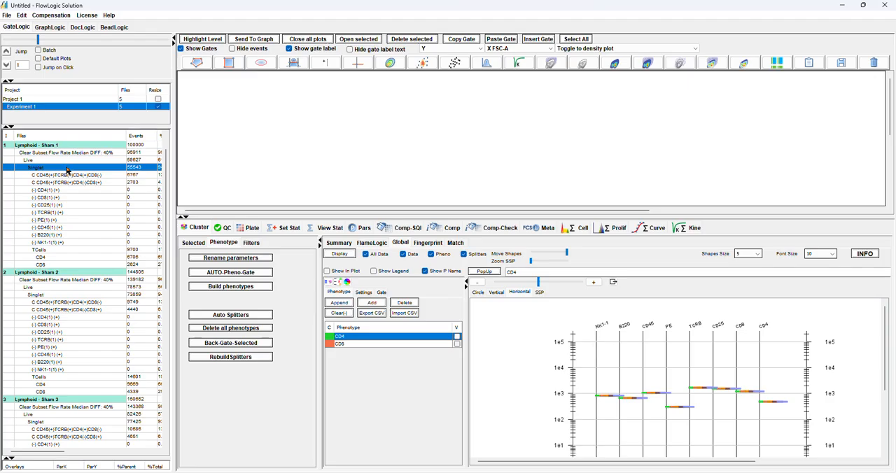
left_click(339, 242)
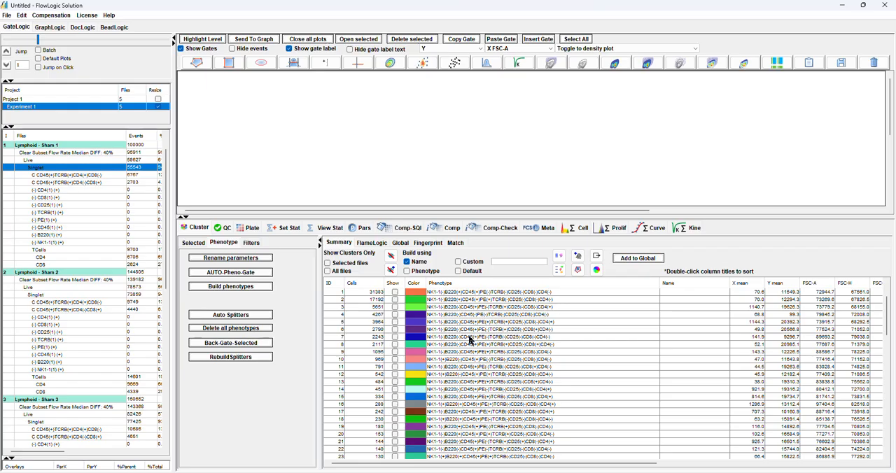
Import the phenotype definitions from CD4-CD8-TestPheno.csv into the global display's phenotype list
left_click(401, 244)
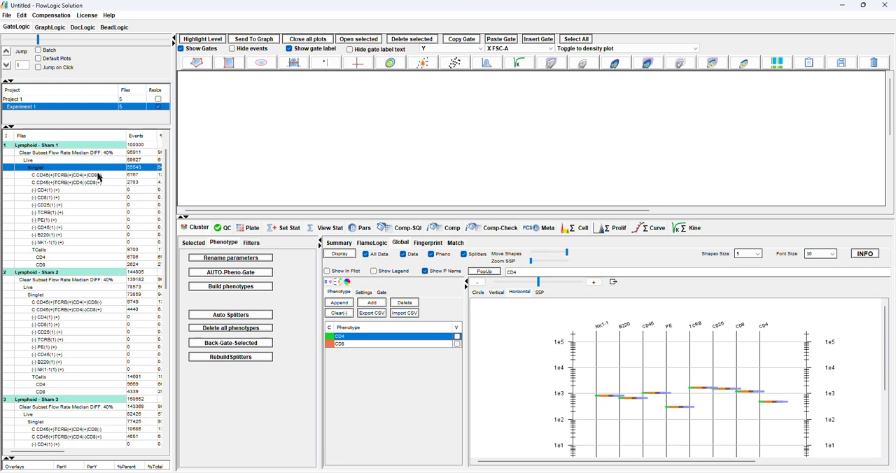
left_click(406, 314)
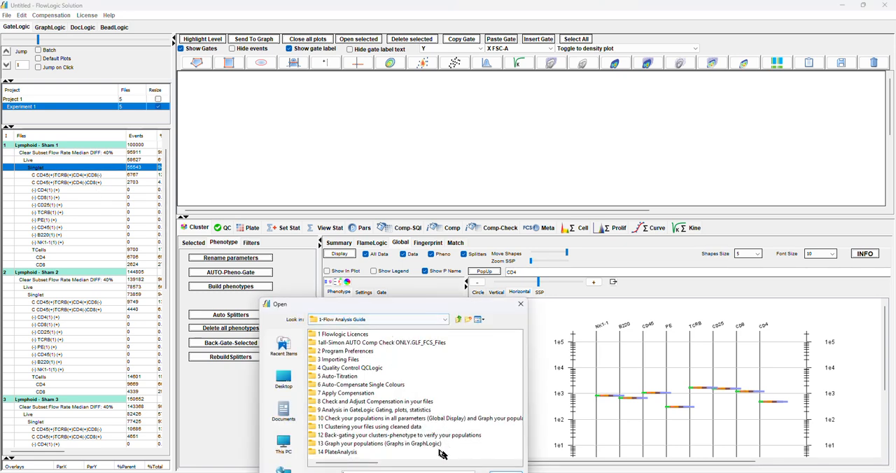
left_click_drag(401, 308, 338, 193)
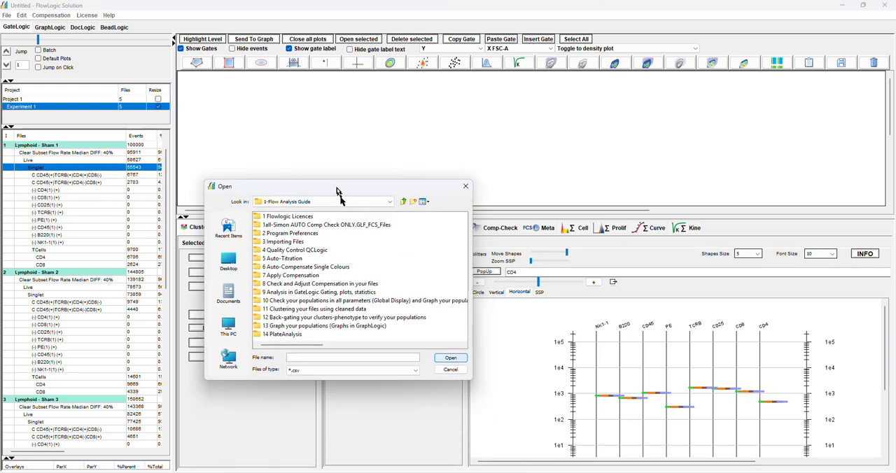
left_click(417, 346)
left_click(291, 275)
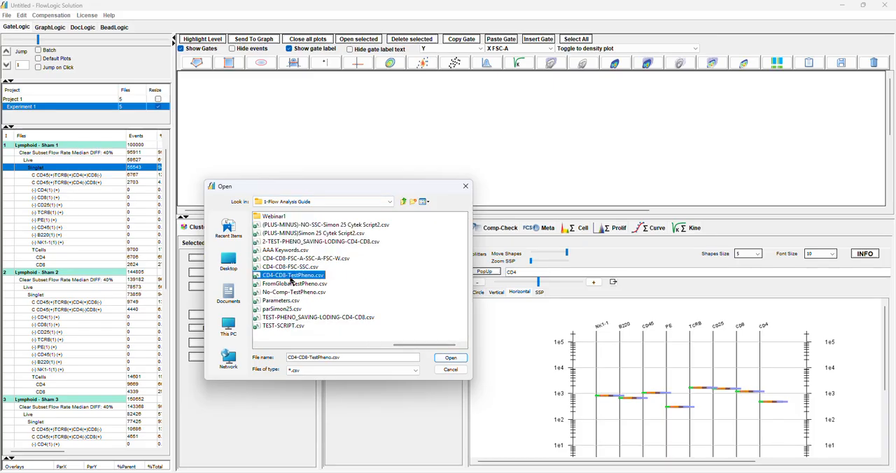
left_click(444, 358)
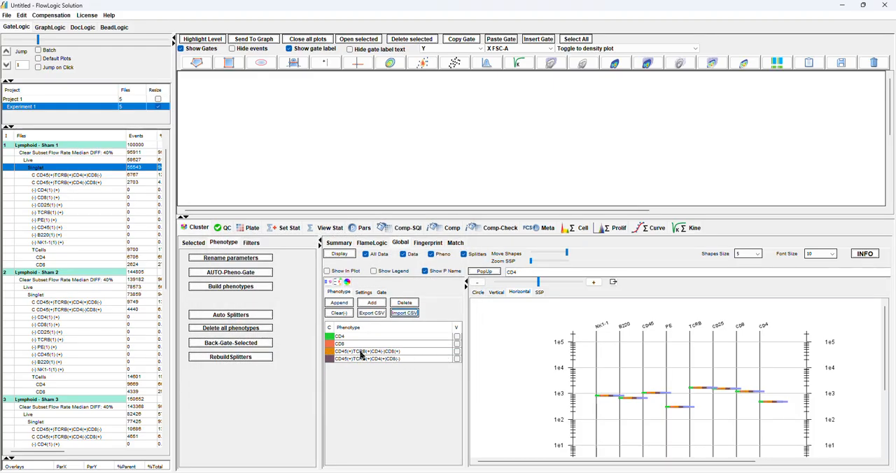
Display the CD45(+)TCRB(+)CD4(-)CD8(+) clusters in the global plot and briefly compare them with CD45(+)TCRB(+)CD4(+)CD8(-)
left_click(455, 352)
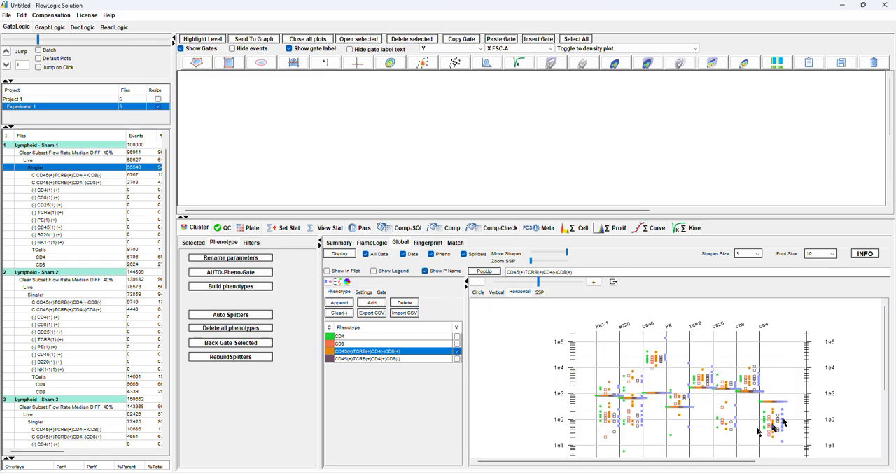
left_click(457, 359)
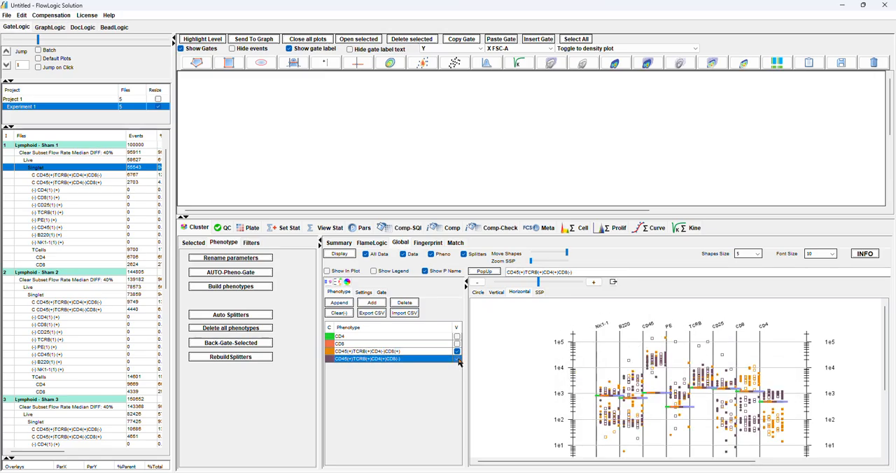
left_click(457, 359)
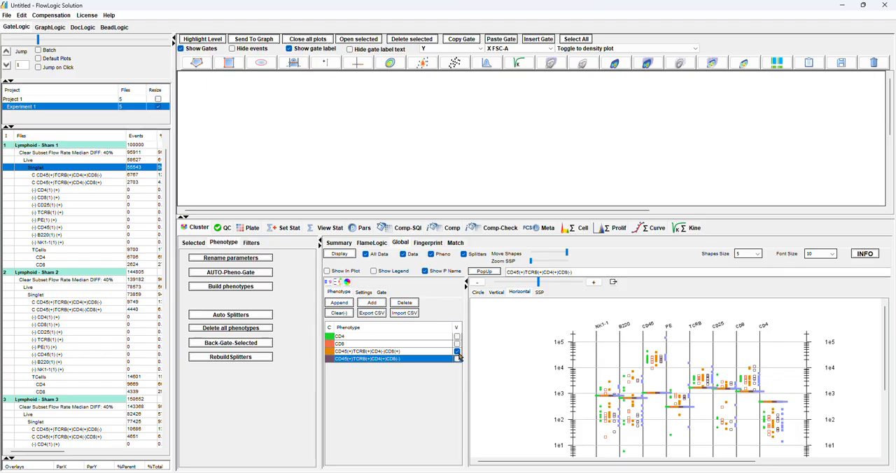
Add a phenotype CD4(+)CD8(-) to the global phenotype list and briefly display its clusters
left_click(372, 303)
double_click(379, 367)
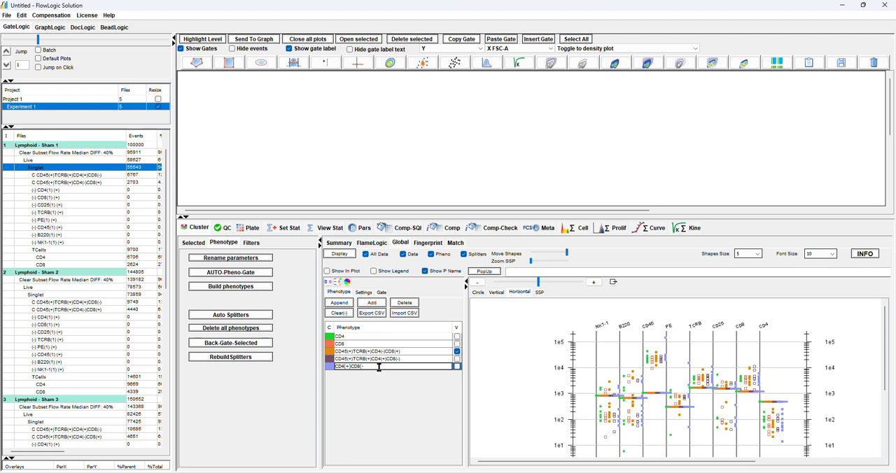
key("Return")
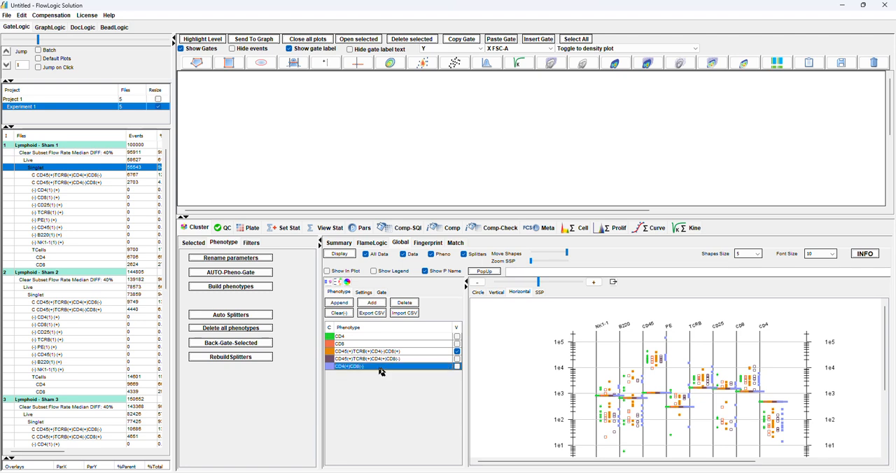
left_click(457, 366)
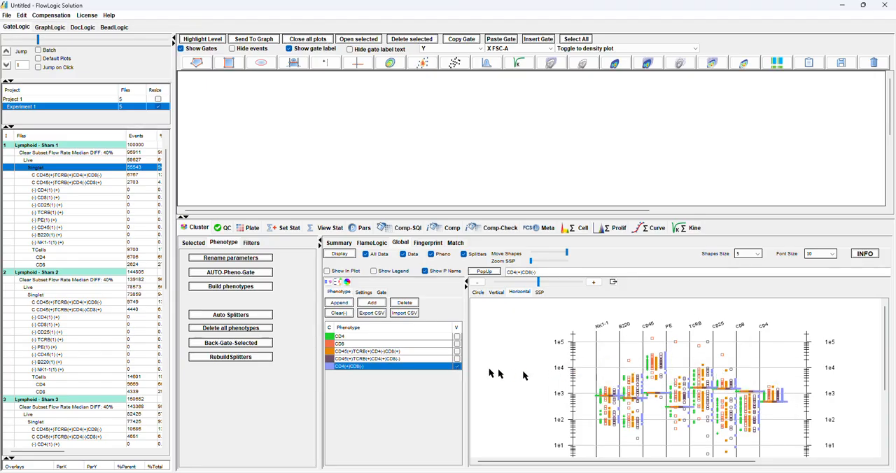
left_click(456, 367)
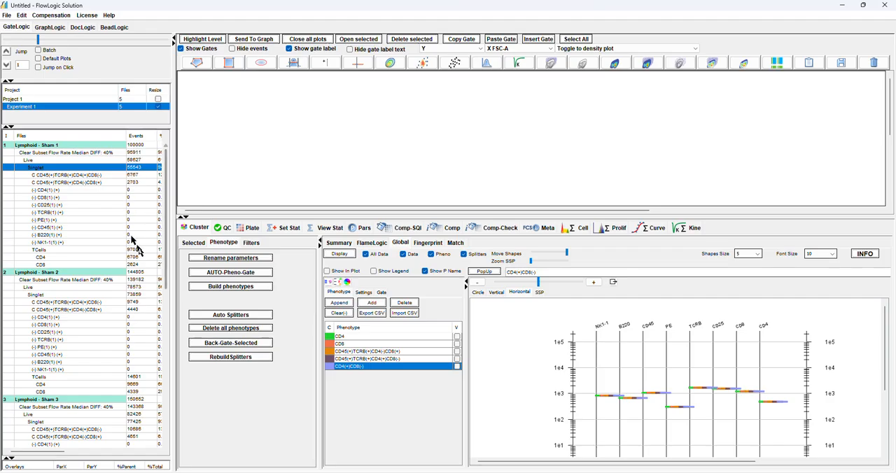
Append the two gated Sham 1 populations, C CD45(+)TCRB(+)CD4(+)CD8(-) and C CD45(+)TCRB(+)CD4(-)CD8(+), to the global phenotype list
left_click(132, 176)
left_click(133, 183, "shift")
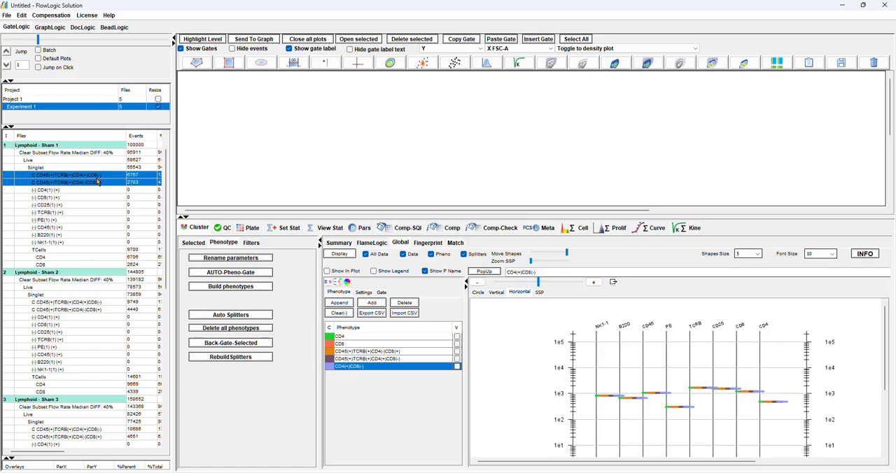
left_click(340, 303)
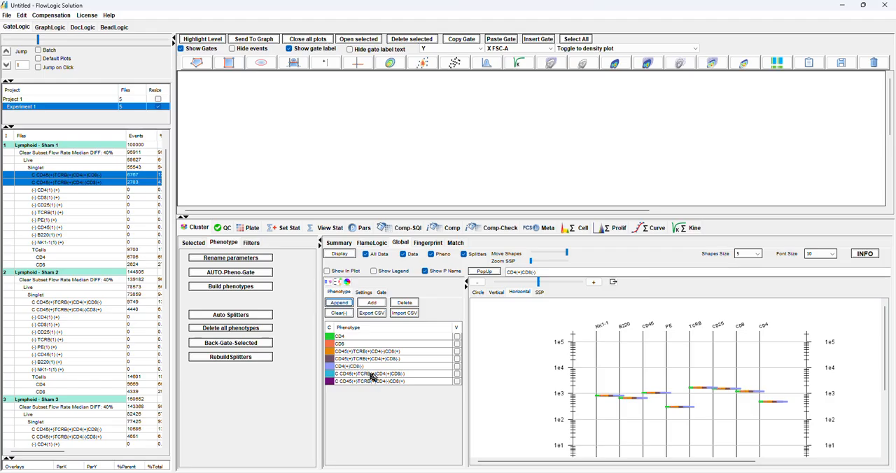
Compare the appended C CD45(+)TCRB(+)CD4(+)CD8(-) population with the CD4 phenotype in the global plot, then clear the display
left_click(458, 376)
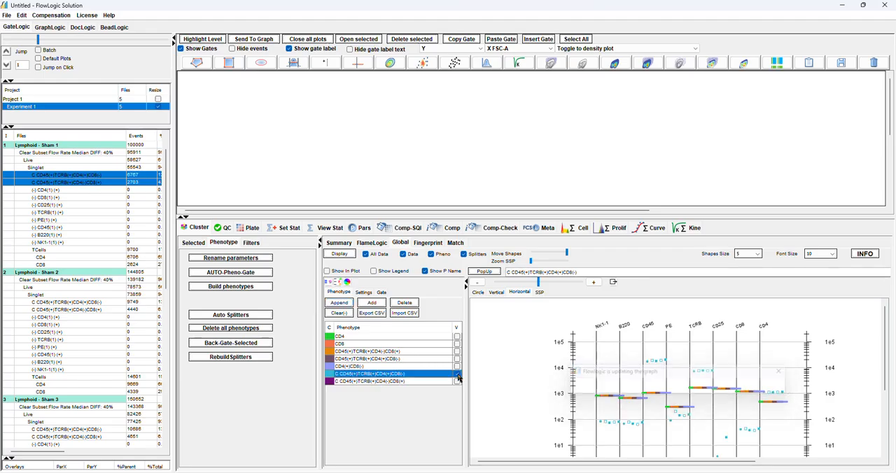
left_click(456, 337)
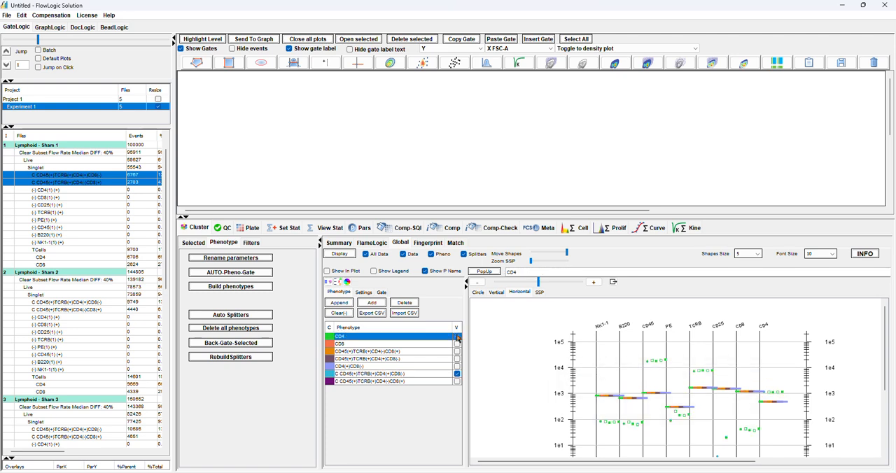
left_click(458, 373)
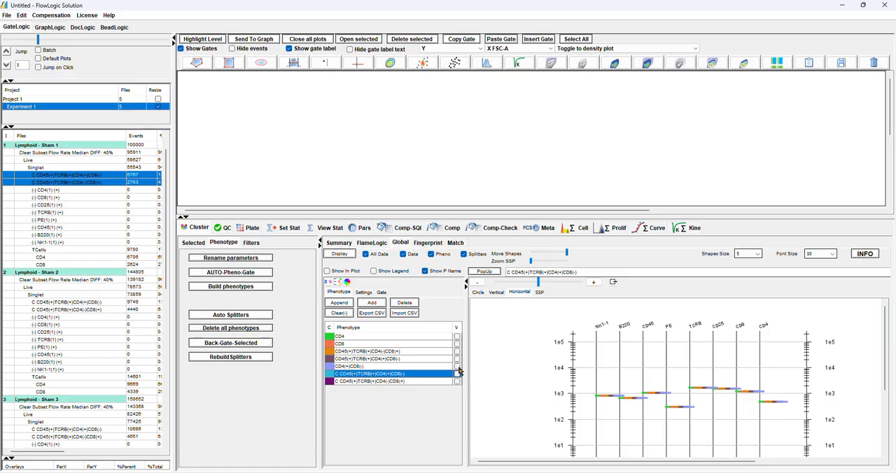
Display CD45(+)TCRB(+)CD4(-)CD8(+) in the global plot and add a visible polygon gate around its higher clusters on the CD8 axis
left_click_drag(382, 217, 355, 180)
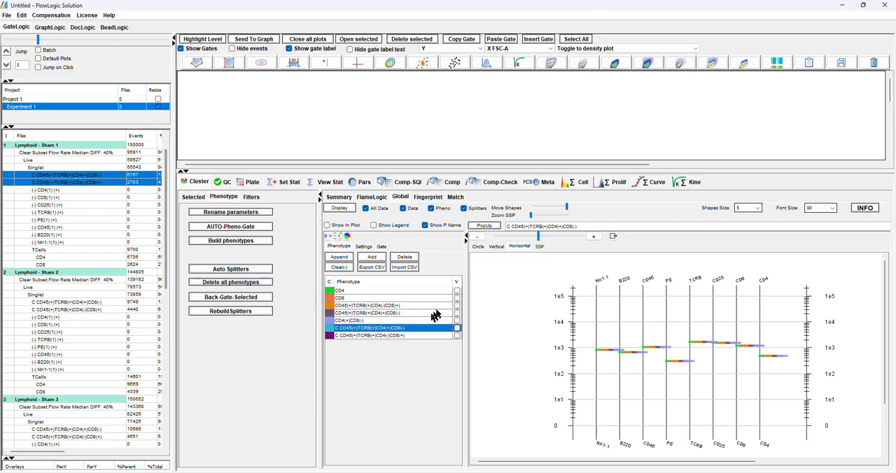
left_click(458, 307)
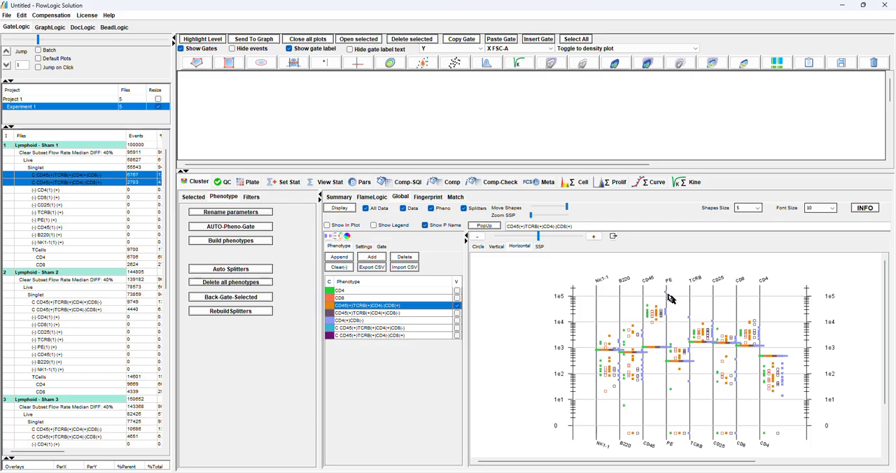
left_click(383, 248)
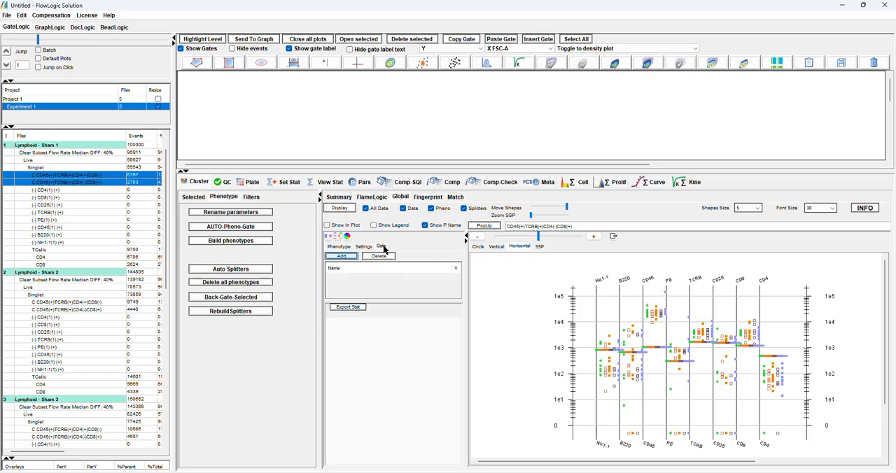
left_click(343, 256)
left_click(456, 277)
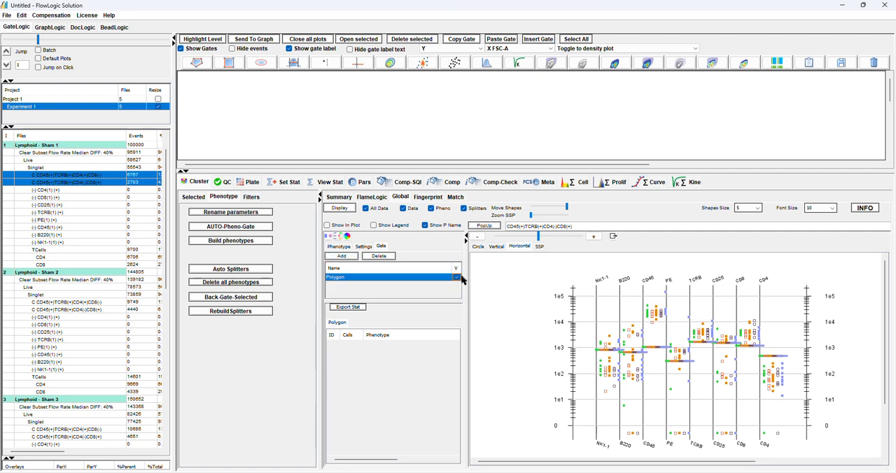
left_click_drag(572, 282, 752, 322)
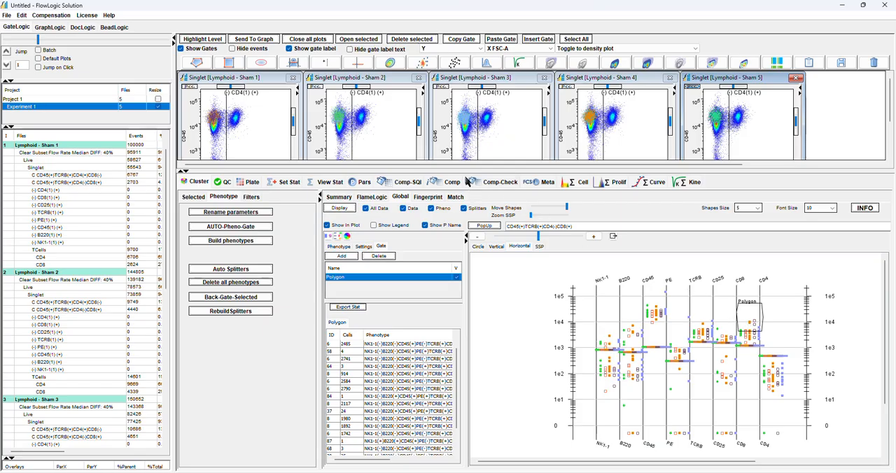
Enlarge the plot area and hide the background events in the five Singlet plots
left_click_drag(463, 170, 462, 236)
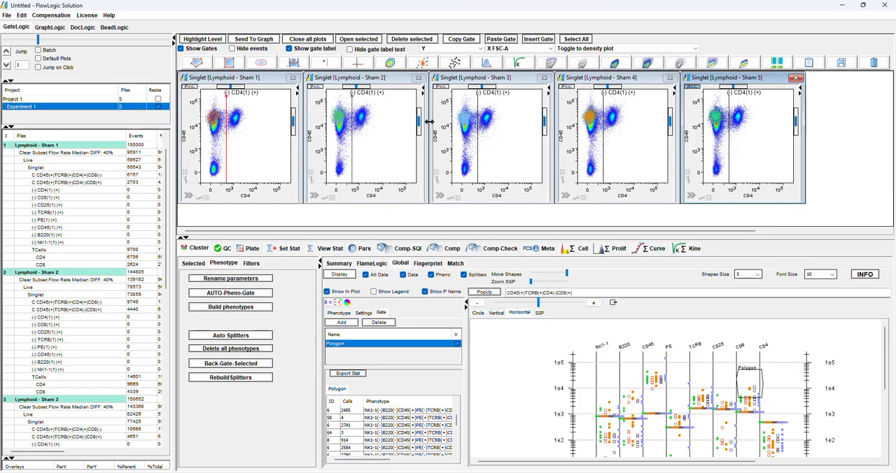
left_click(238, 50)
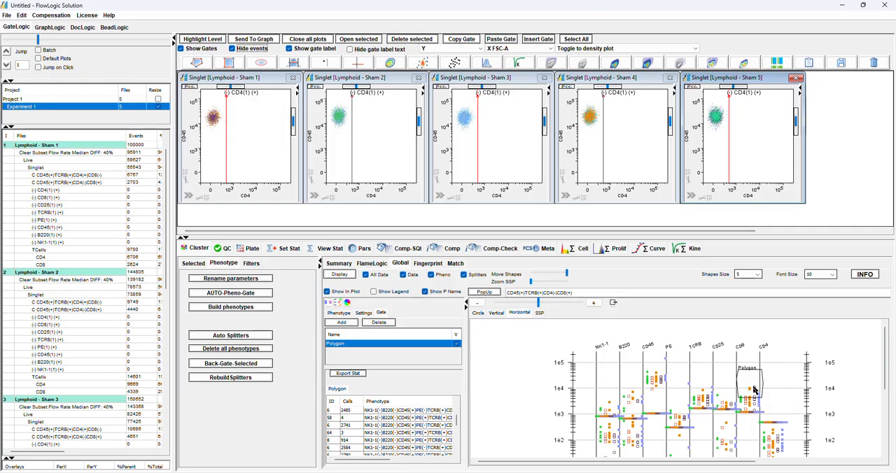
Put the Singlet populations of all files into a new group and change their plots' Y parameter to CD8
left_click(184, 140)
left_click(184, 140)
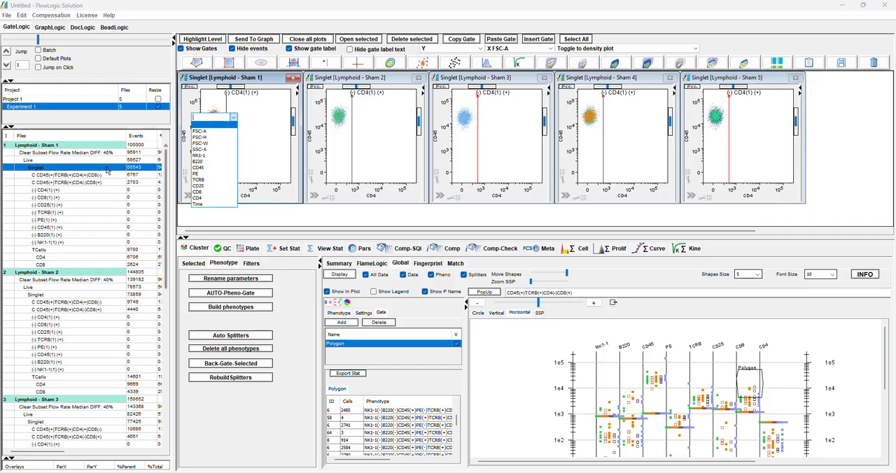
left_click(189, 40)
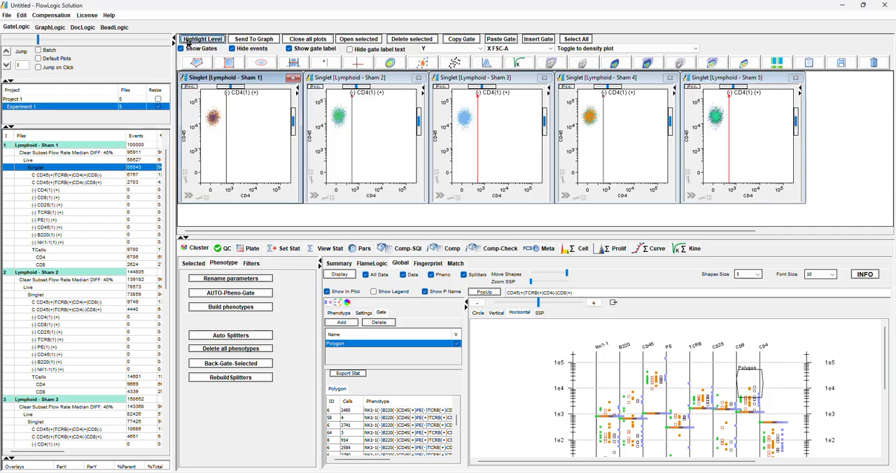
right_click(95, 168)
mouse_move(152, 214)
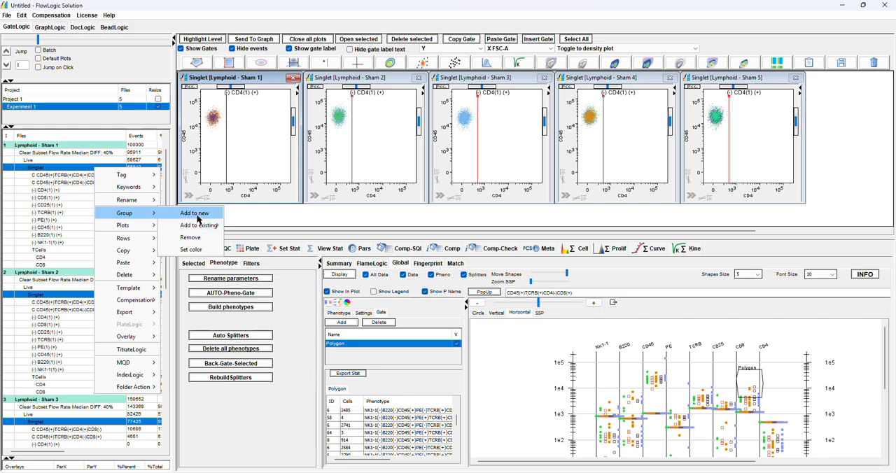
left_click(196, 213)
left_click(185, 135)
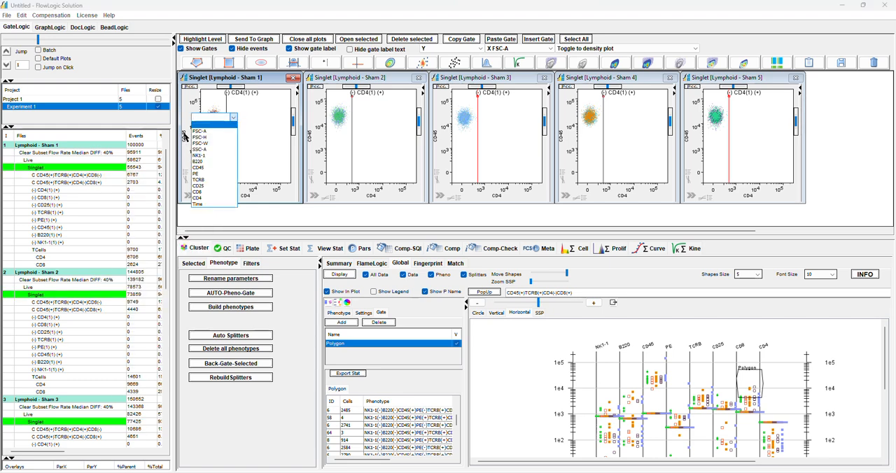
left_click(206, 192)
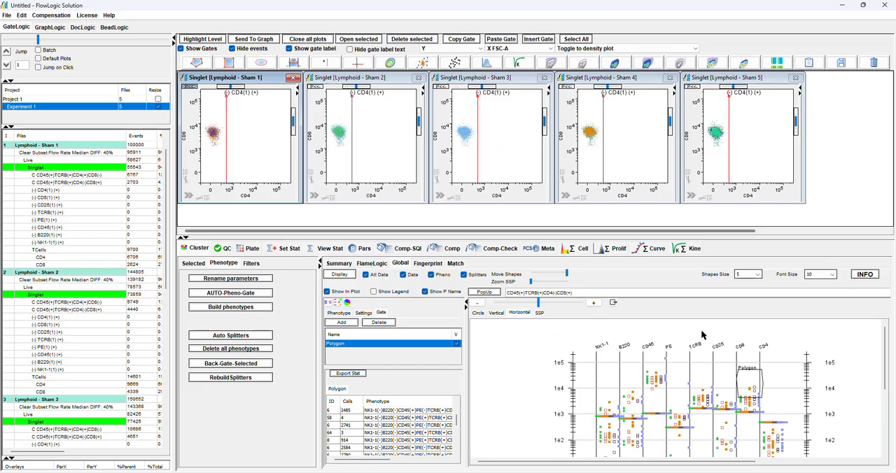
Shift the polygon slightly on the CD8 axis and create a gated population from its clusters under each Singlet
mouse_move(749, 387)
left_mouse_down()
mouse_move(745, 369)
mouse_move(746, 396)
mouse_move(747, 383)
left_mouse_up()
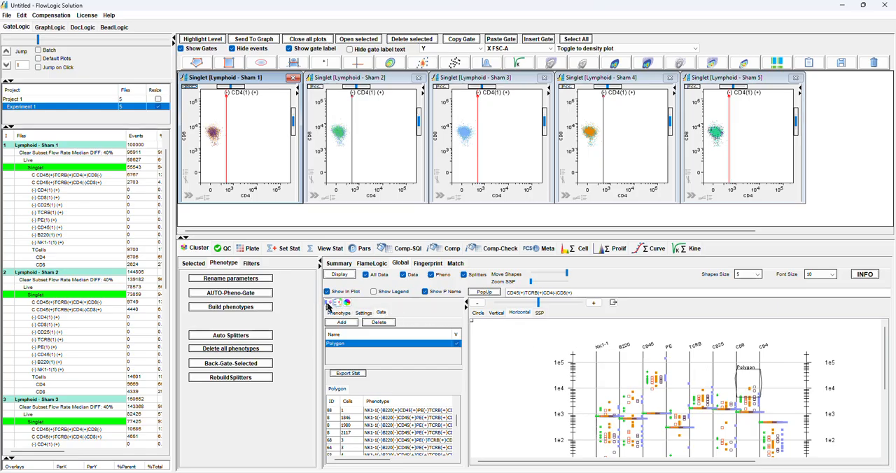
left_click(328, 303)
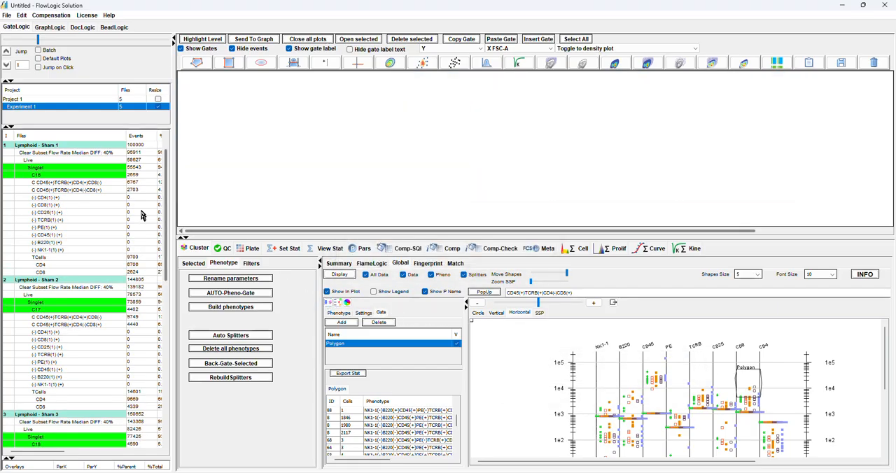
Rename the new cluster population under Singlet to CD8 H in all files and check the first file's plot
left_click(78, 177)
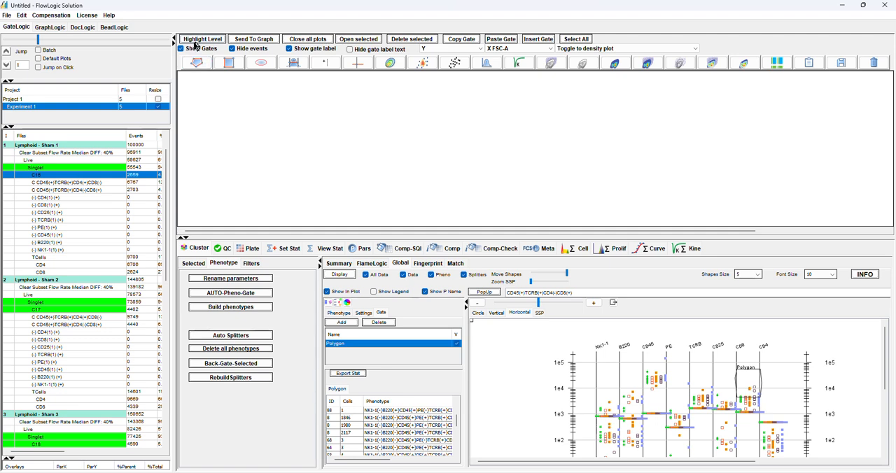
right_click(105, 176)
mouse_move(140, 206)
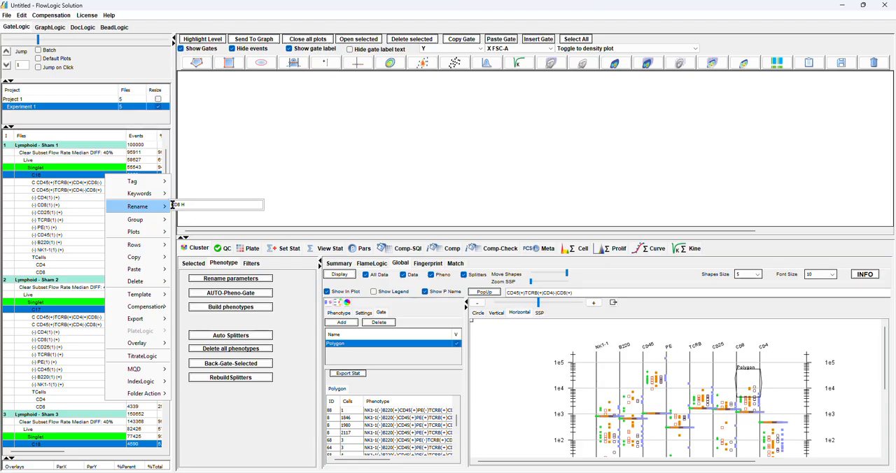
key("Return")
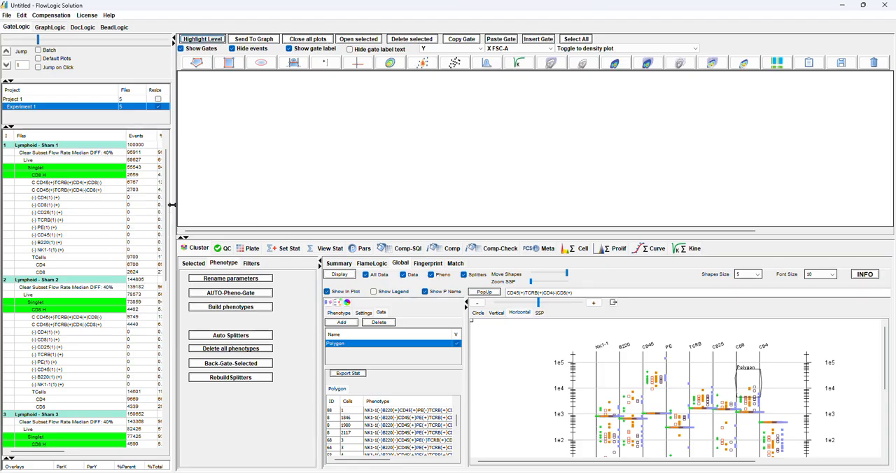
double_click(112, 175)
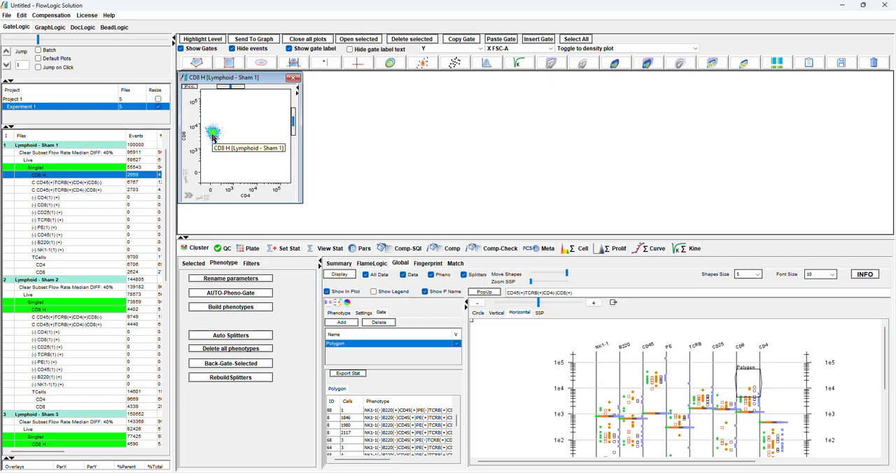
left_click(293, 79)
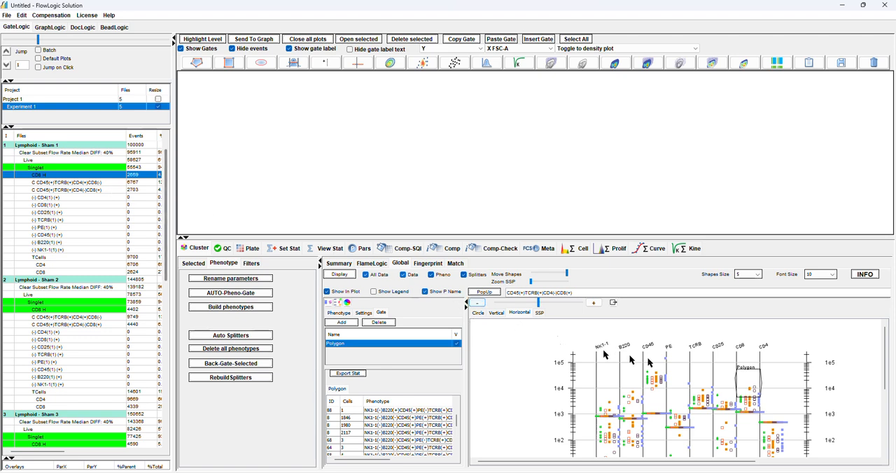
Move the polygon gate to the upper end of the CD45 axis and set the Singlet plots' dot size to 2
left_click_drag(744, 373, 655, 361)
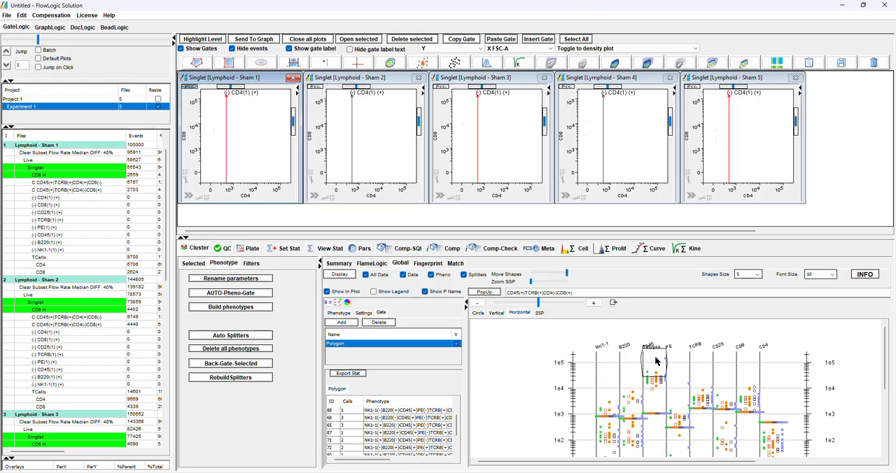
left_click(439, 196)
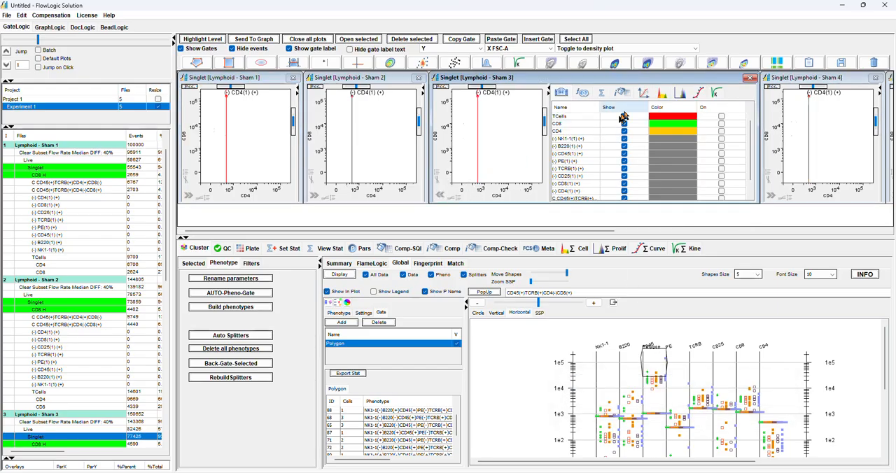
left_click(643, 95)
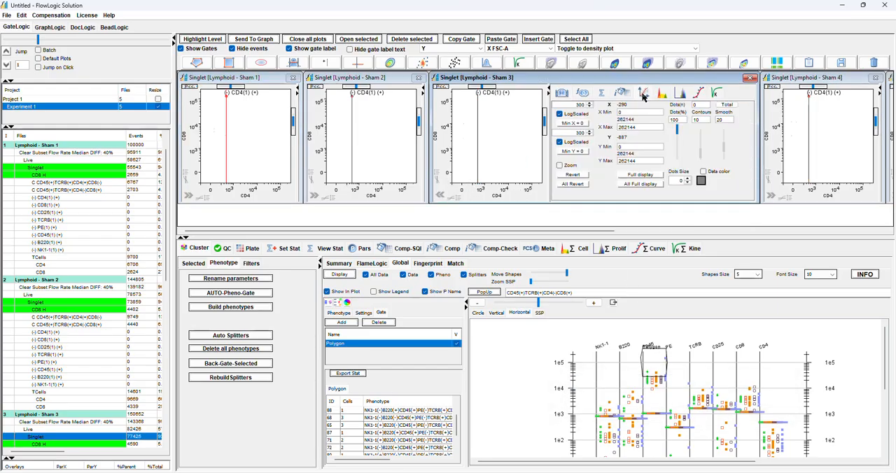
left_click(688, 181)
left_click(688, 179)
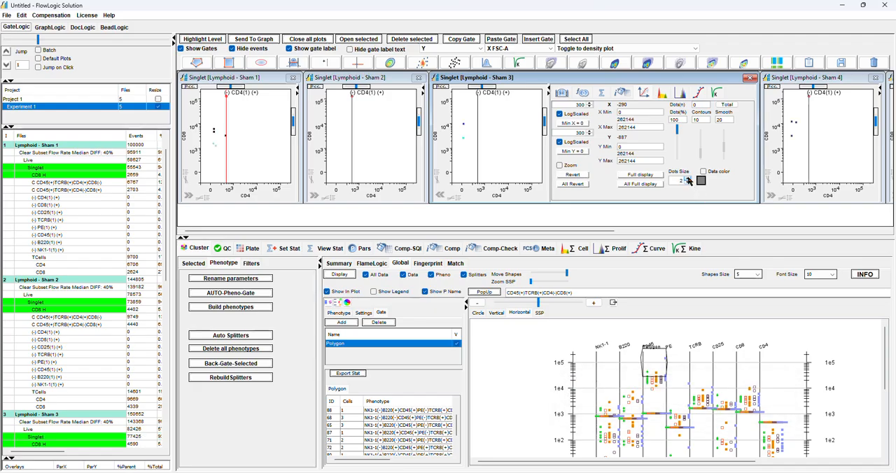
left_click(441, 194)
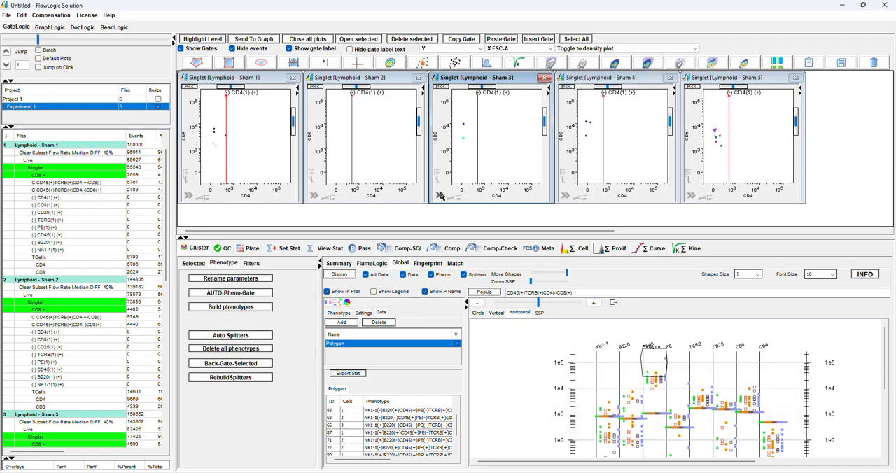
Lower the polygon slightly over the highest CD45 clusters, and move it back to the upper part of the CD8 axis
left_click_drag(655, 360, 656, 363)
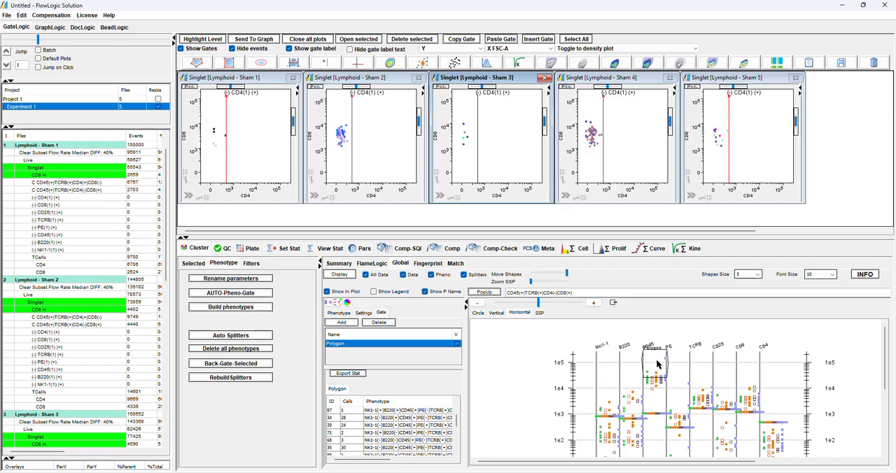
left_click_drag(657, 362, 749, 380)
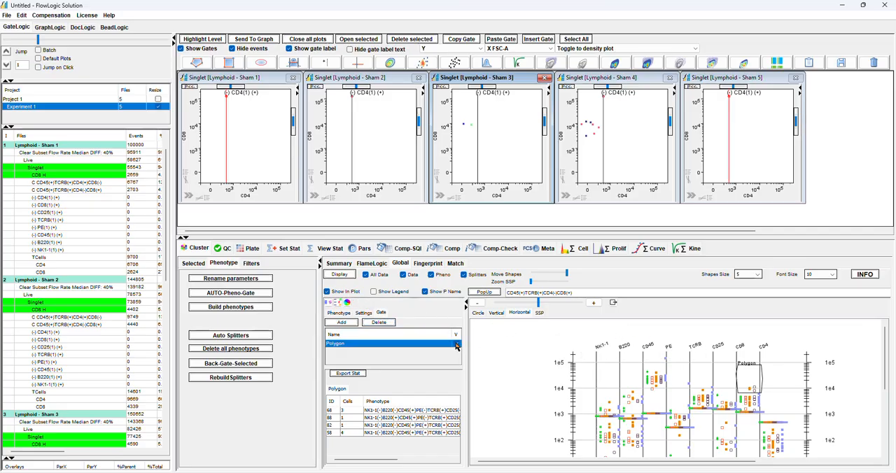
Delete the polygon gate and create a population of the displayed CD45(+)TCRB(+)CD4(-)CD8(+) phenotype under each Singlet
left_click(387, 323)
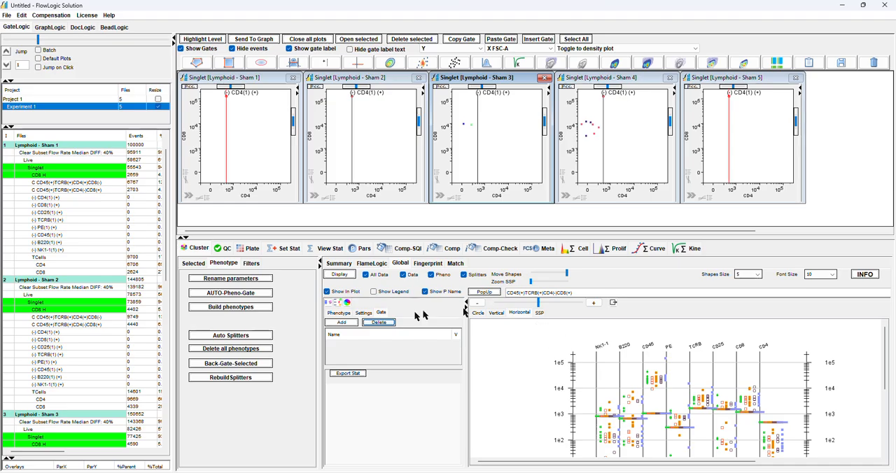
left_click(329, 303)
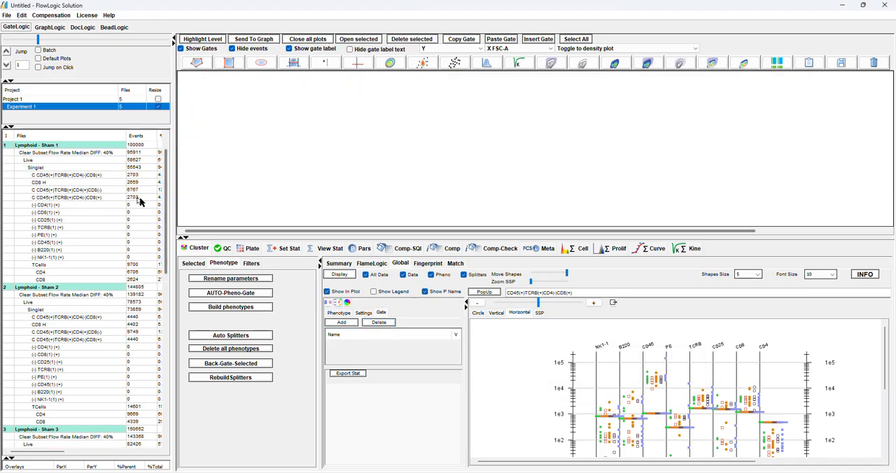
Delete the newly added CD45(+)TCRB(+)CD4(-)CD8(+) and the CD8 H population rows from all files
left_click(103, 175)
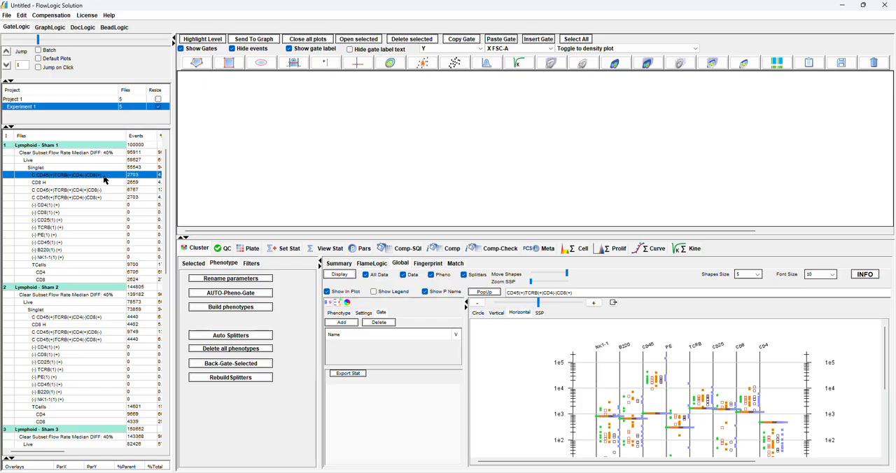
left_click(209, 41)
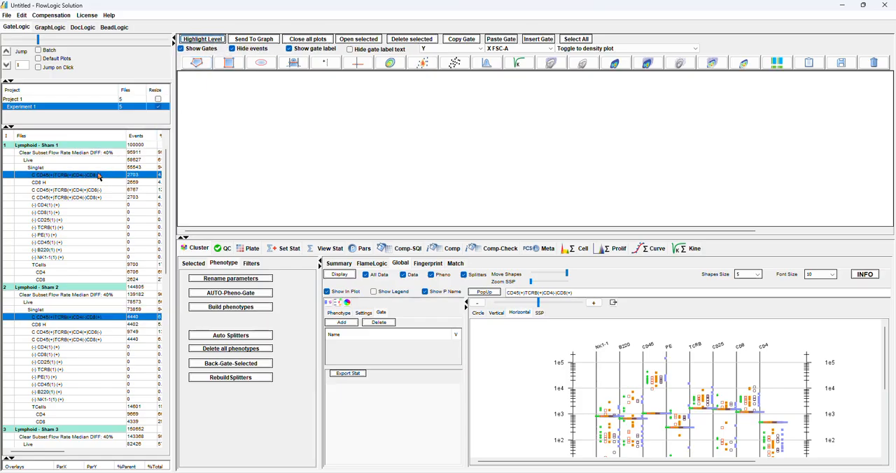
left_click_drag(92, 182, 90, 175)
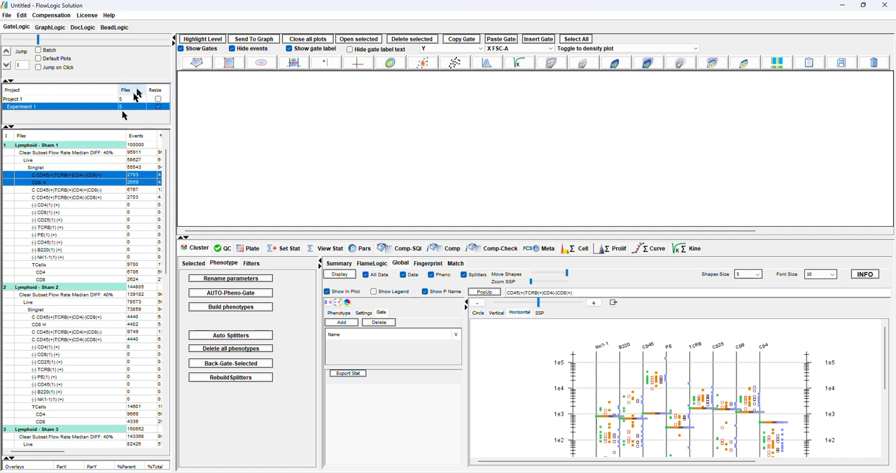
left_click(201, 41)
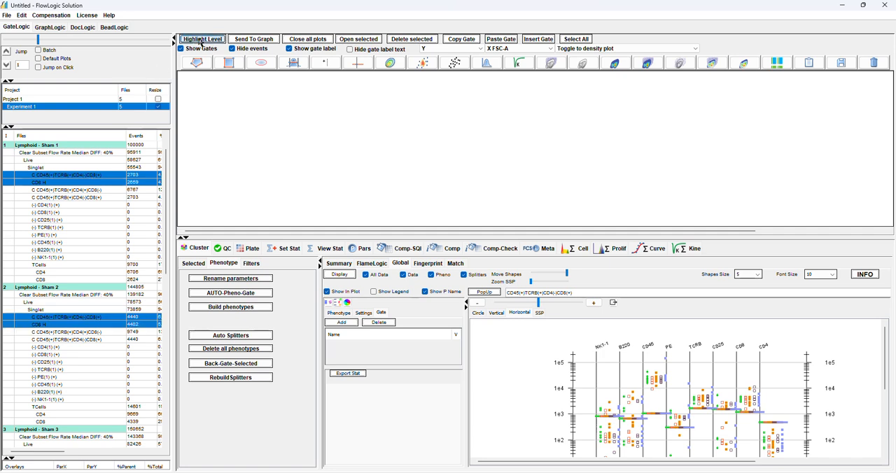
right_click(99, 183)
mouse_move(129, 286)
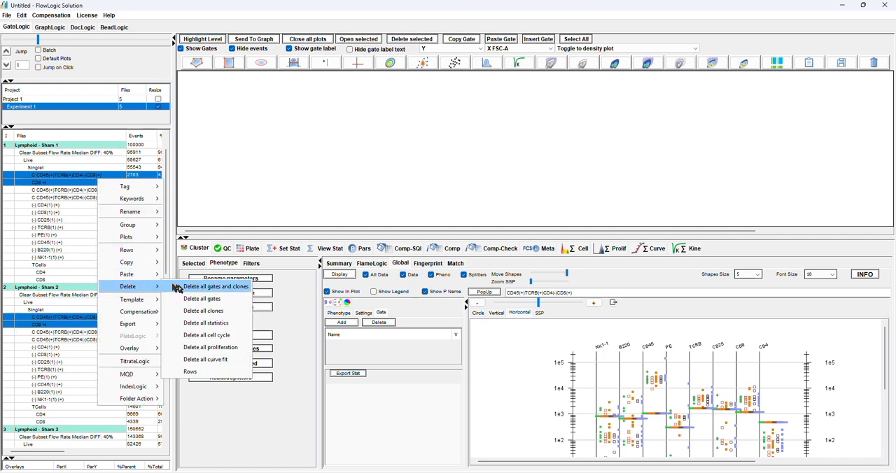
left_click(226, 376)
left_click(434, 297)
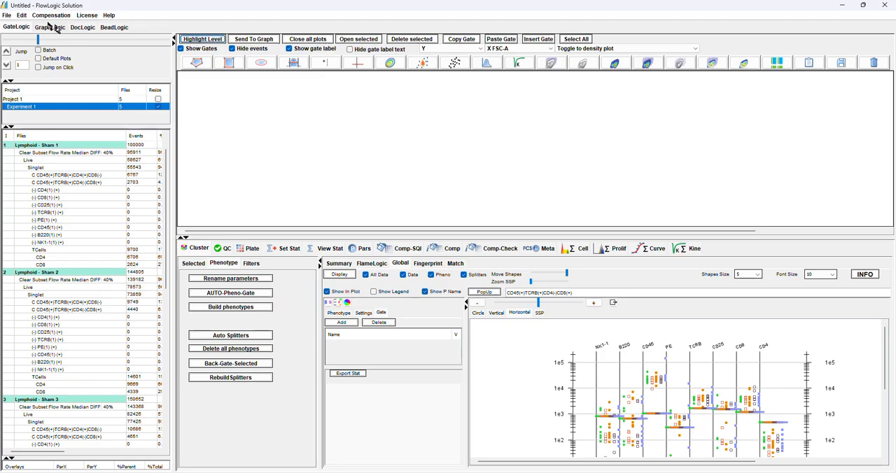
Place the plots from each file's root through its two C CD45(+)TCRB(+) populations on the DocLogic page for all files
left_click(84, 27)
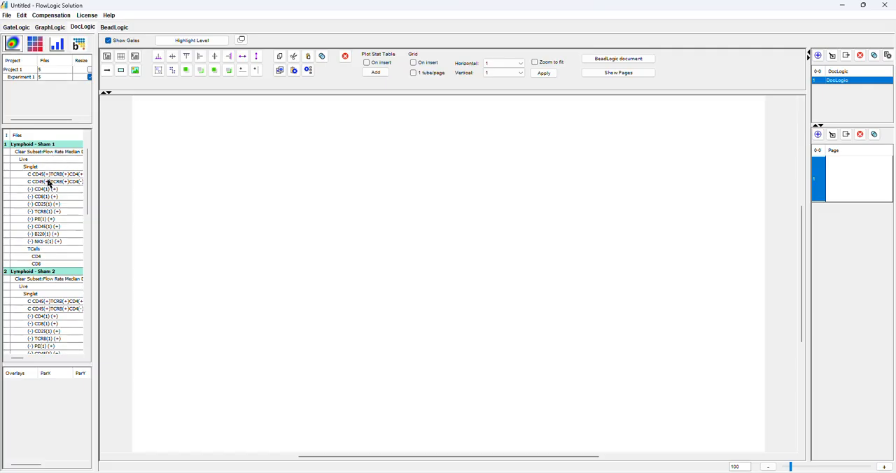
left_click_drag(49, 183, 48, 151)
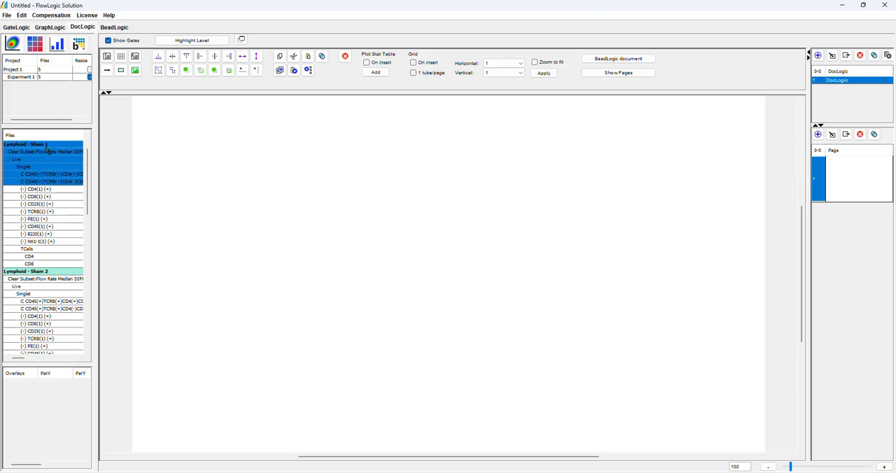
left_click(180, 40)
left_click_drag(50, 160, 265, 153)
Arrange the document plots in a grid of 5 horizontal by 4 vertical
left_click(517, 64)
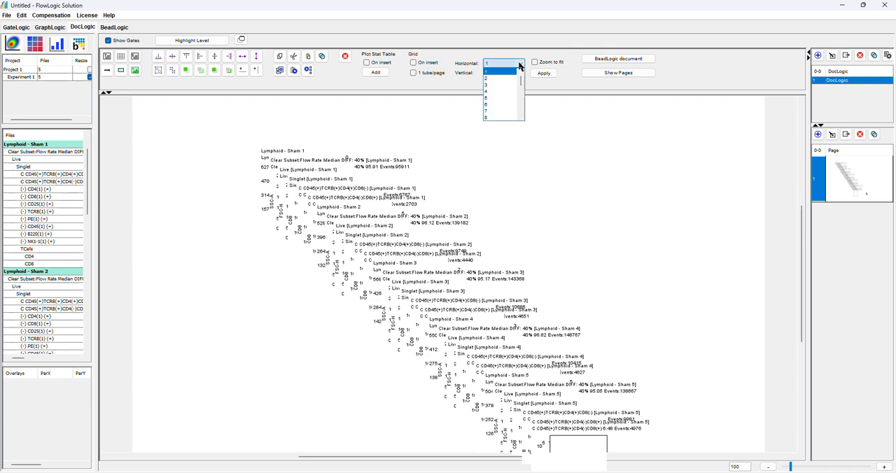
left_click(501, 98)
left_click(517, 73)
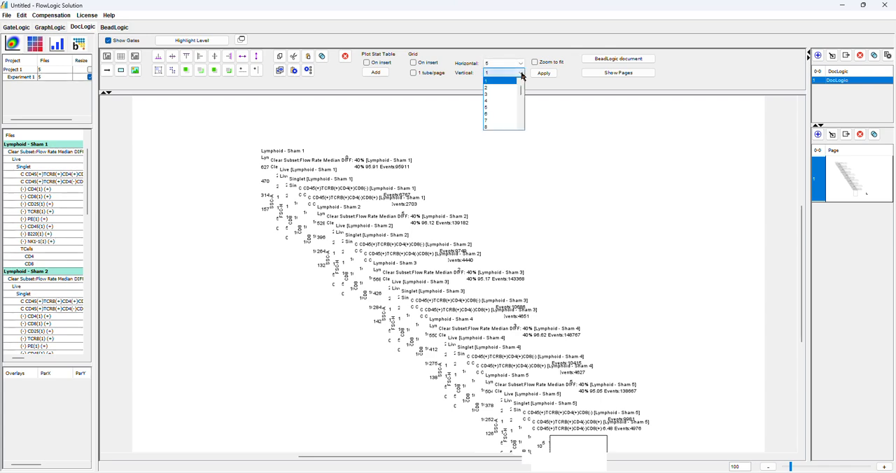
left_click(494, 100)
left_click(543, 73)
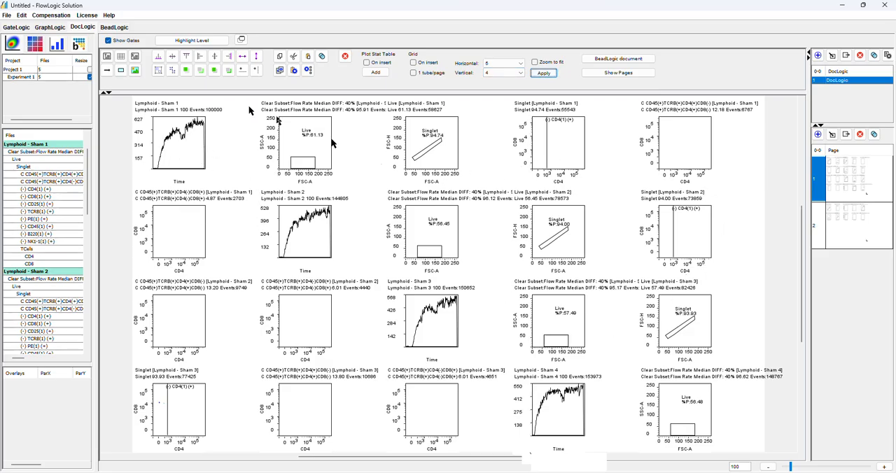
Turn off event hiding in GateLogic and open the Clear Subset and Live plots of Lymphoid - Sham 1
left_click(21, 28)
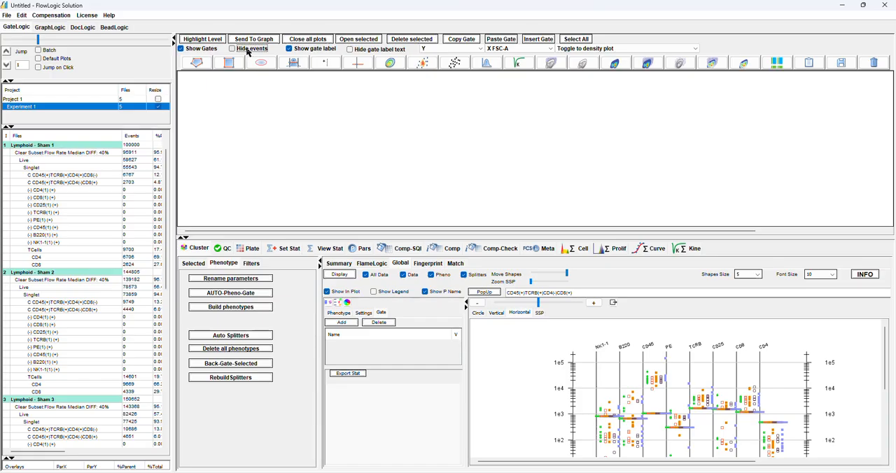
left_click(74, 28)
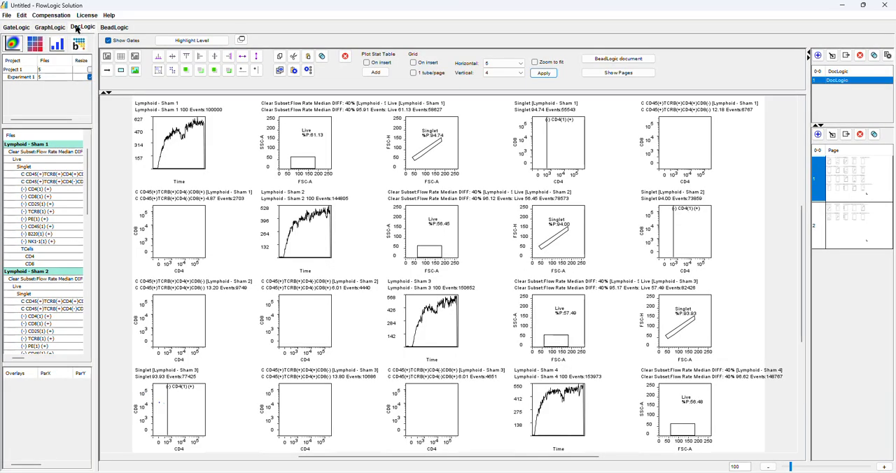
left_click(17, 31)
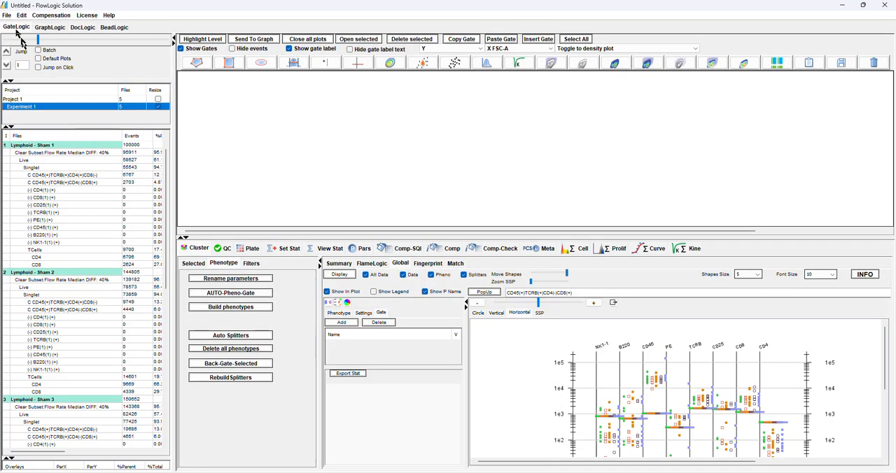
double_click(63, 153)
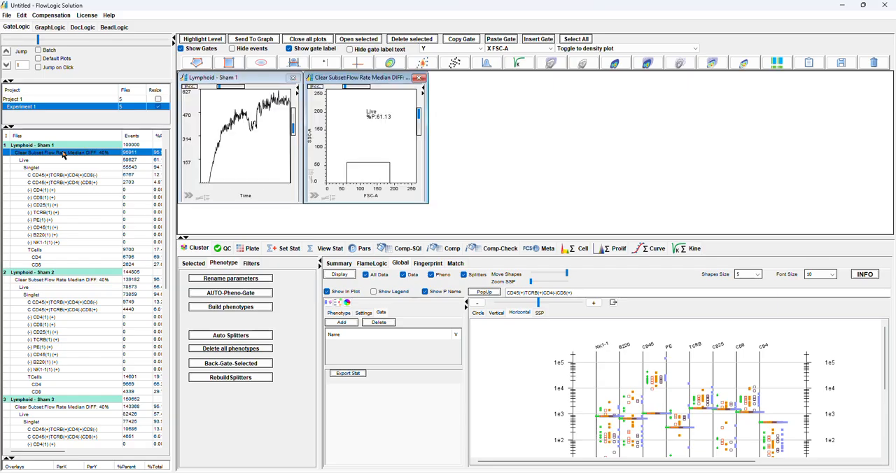
double_click(62, 160)
left_click(247, 53)
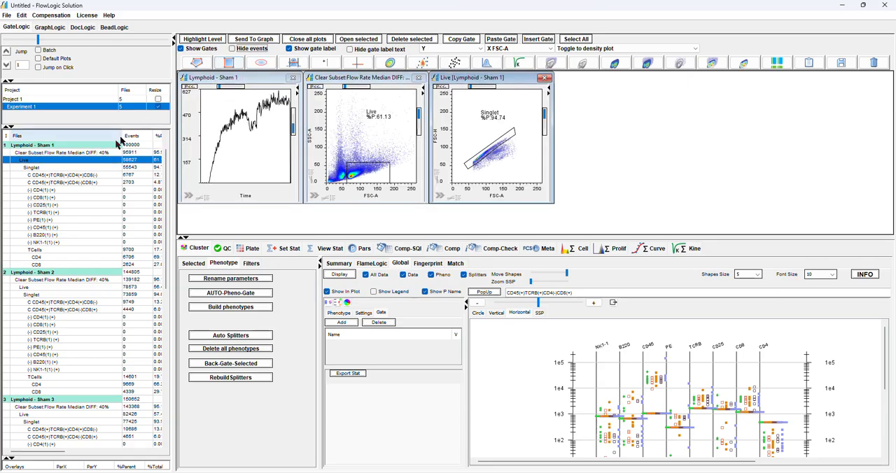
Group the populations from the file root through the two C CD45(+)TCRB(+) phenotypes across all files
left_click_drag(99, 145, 98, 184)
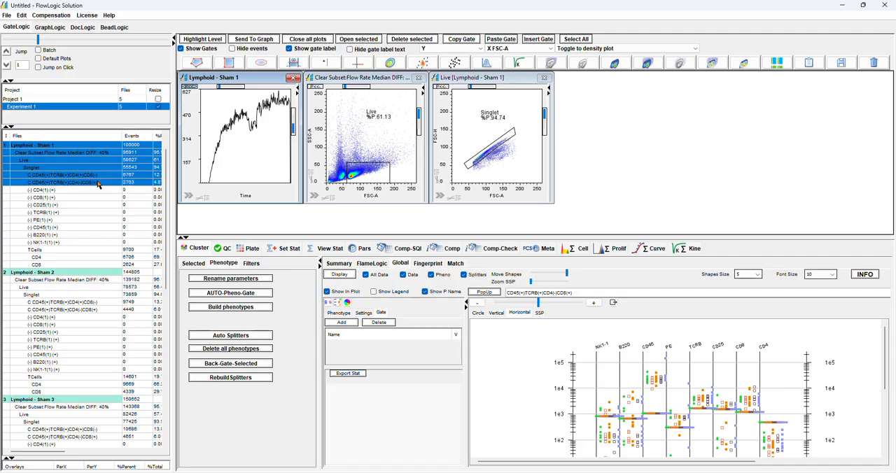
left_click(202, 40)
right_click(103, 171)
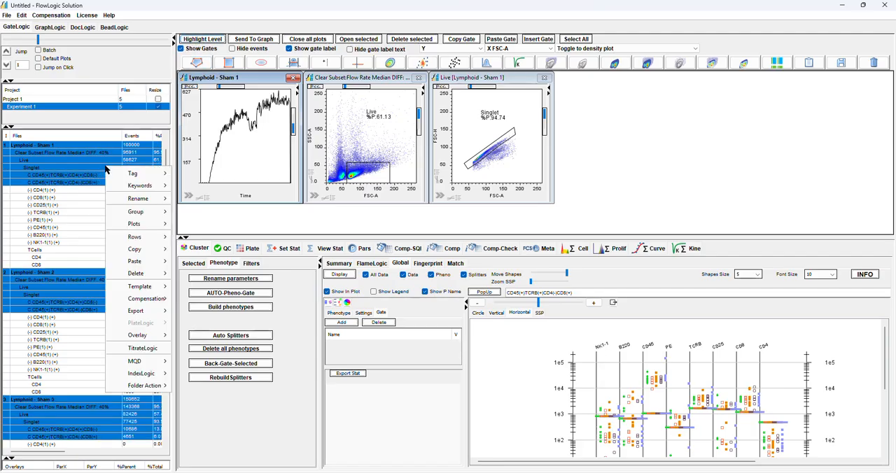
mouse_move(135, 252)
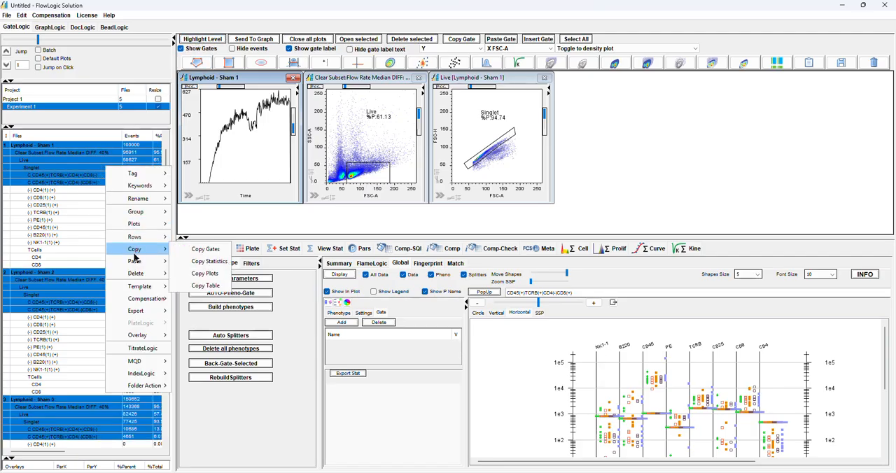
mouse_move(140, 211)
left_click(205, 213)
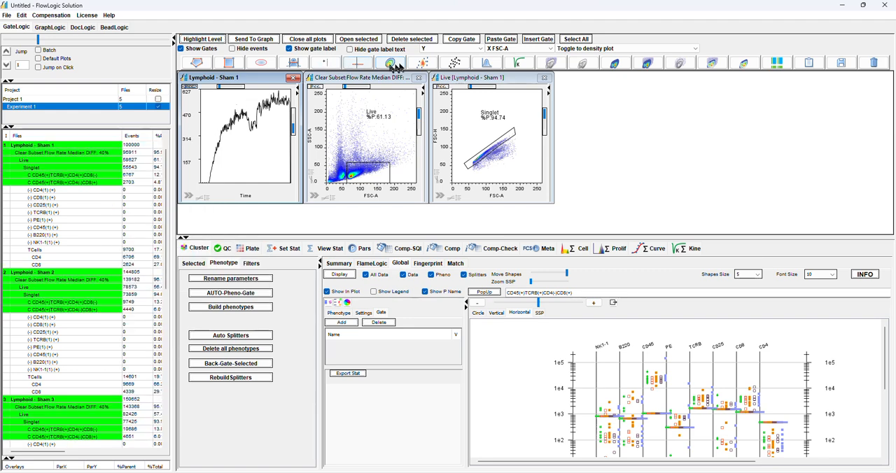
Display the Lymphoid - Sham 1 root plot as a density dot plot of SSC-A against FSC-A
left_click(423, 63)
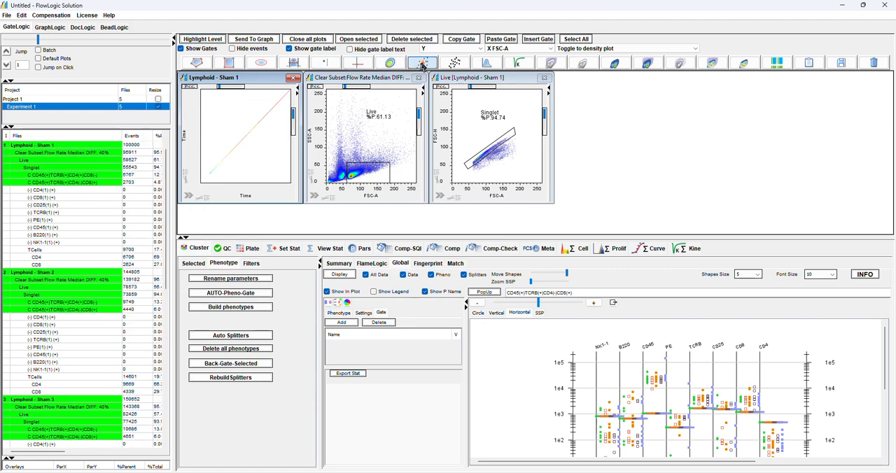
left_click(187, 138)
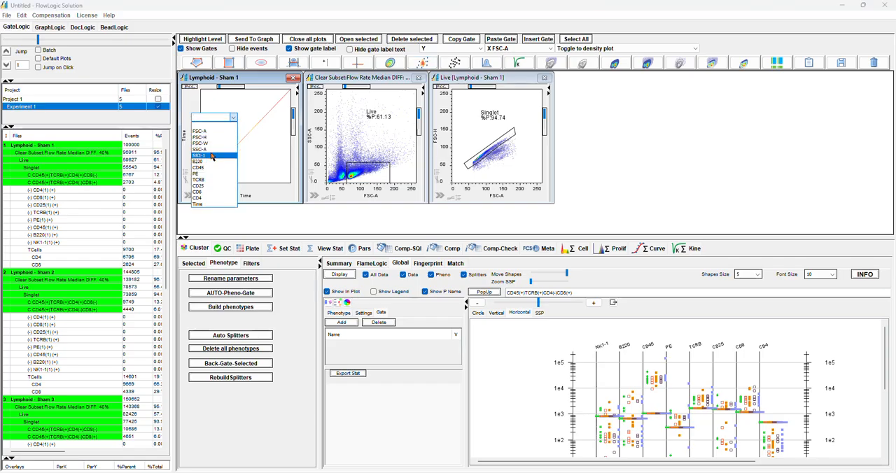
left_click(208, 149)
left_click(245, 195)
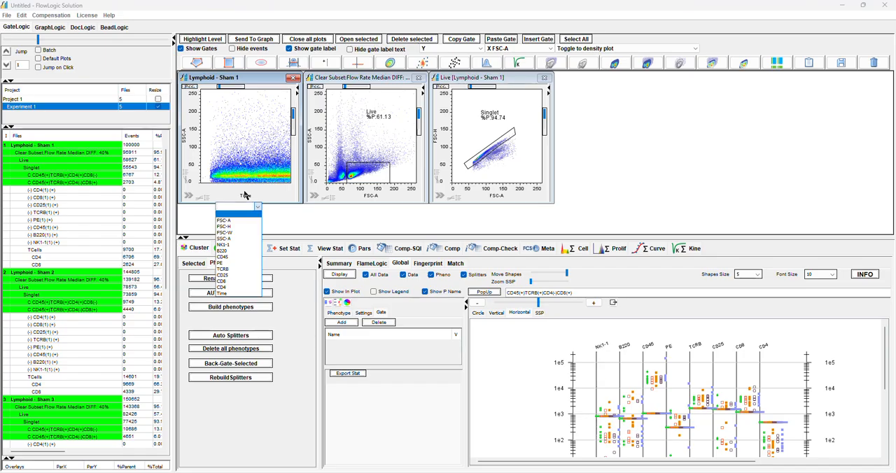
left_click(237, 238)
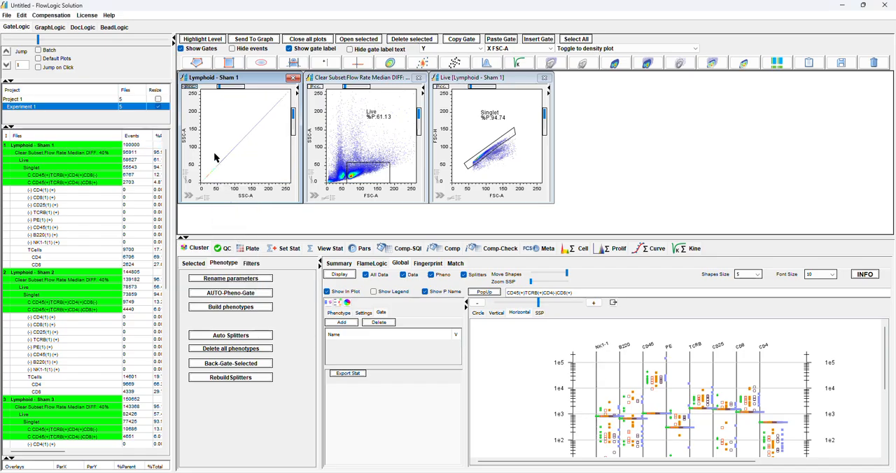
left_click(245, 196)
left_click(236, 220)
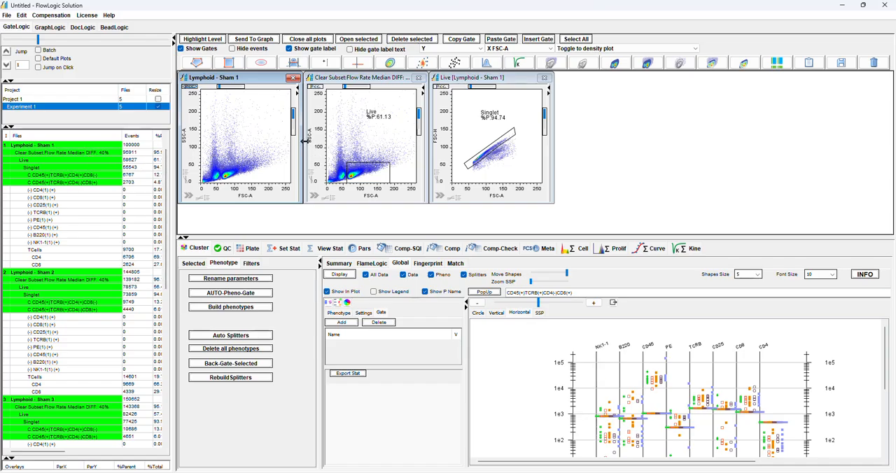
Add a new DocLogic document and delete the old one holding the earlier plot layout
left_click(82, 28)
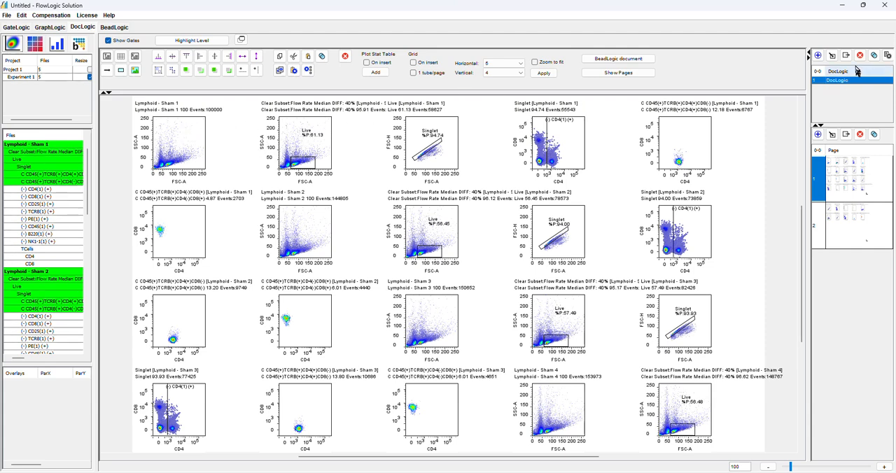
left_click(819, 55)
left_click(834, 80)
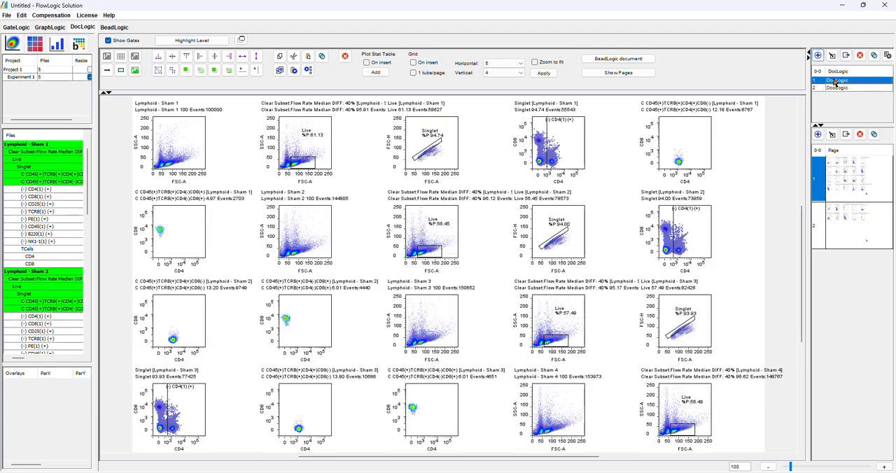
left_click(861, 55)
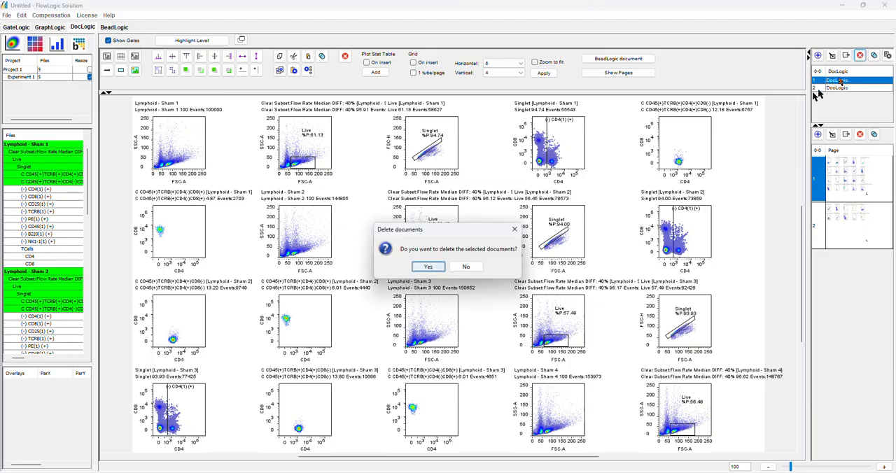
left_click(426, 267)
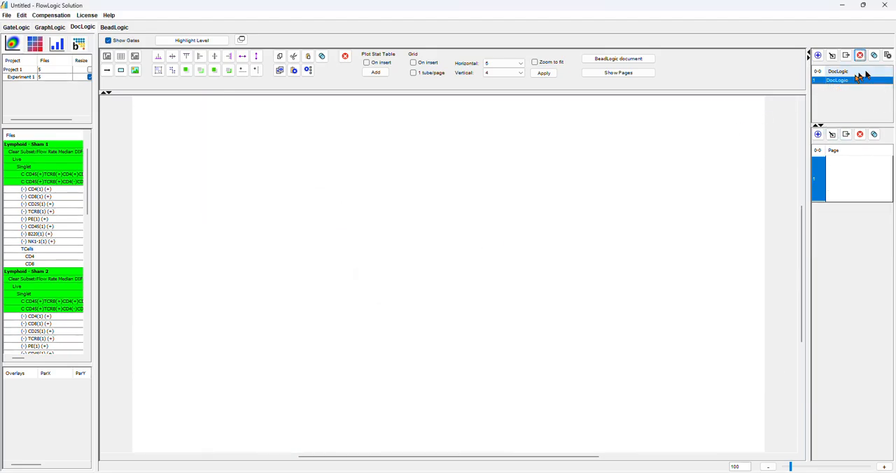
Place all files' plots from Clear Subset through the two C CD45(+)TCRB(+) populations on the page in a 5 by 4 grid
left_click(41, 153)
left_click_drag(41, 153, 39, 182)
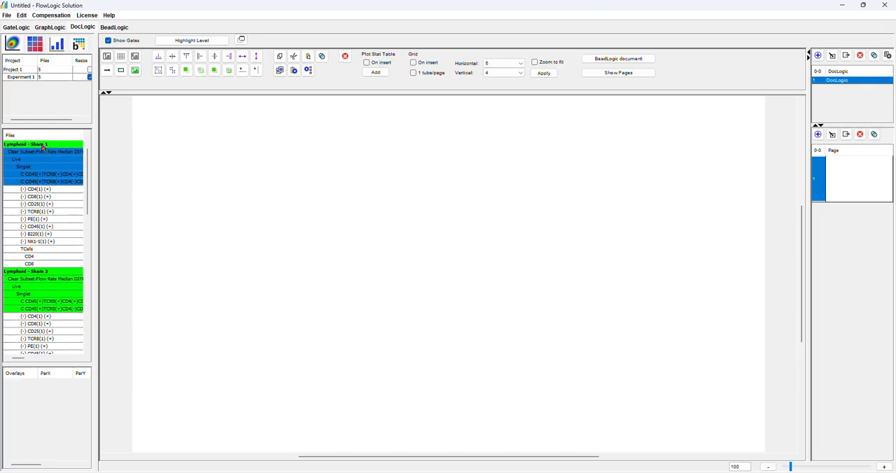
left_click(190, 40)
left_click_drag(228, 129, 229, 132)
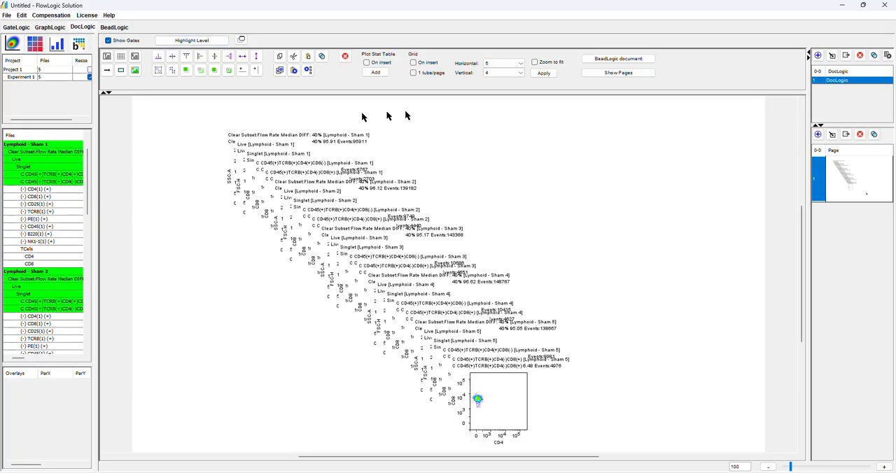
left_click(543, 73)
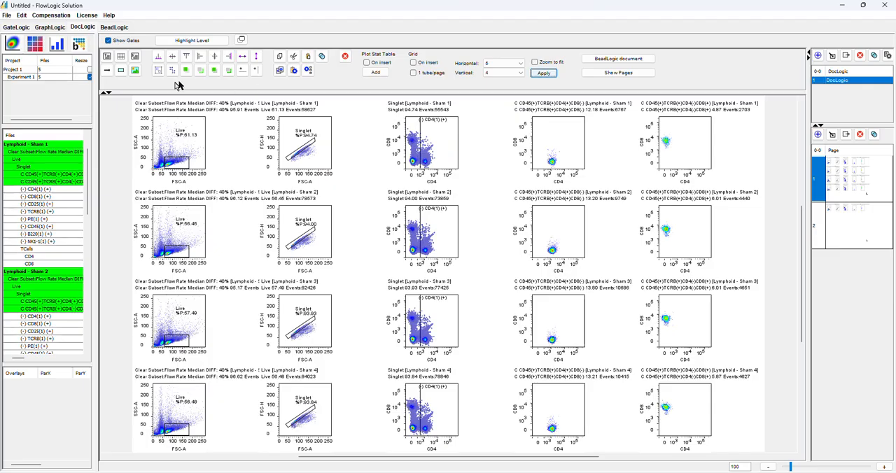
Open the Singlet plot of Lymphoid - Sham 1 in GateLogic and set its dots size to 0
left_click(16, 27)
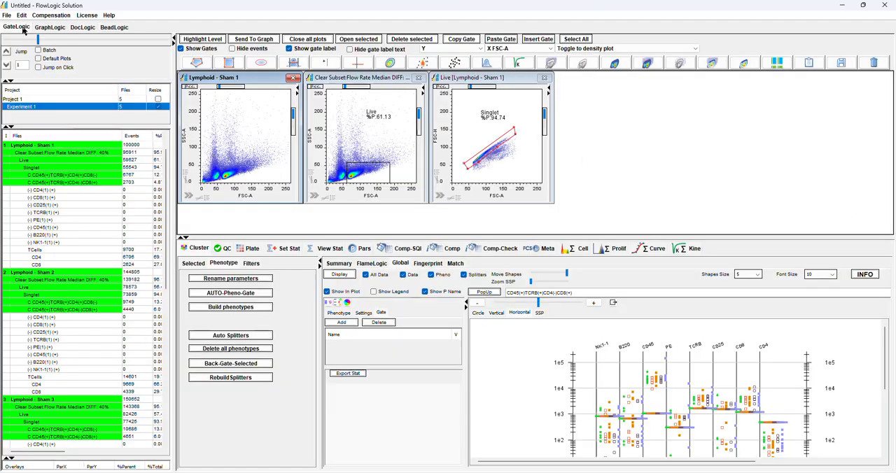
double_click(484, 148)
left_click(564, 194)
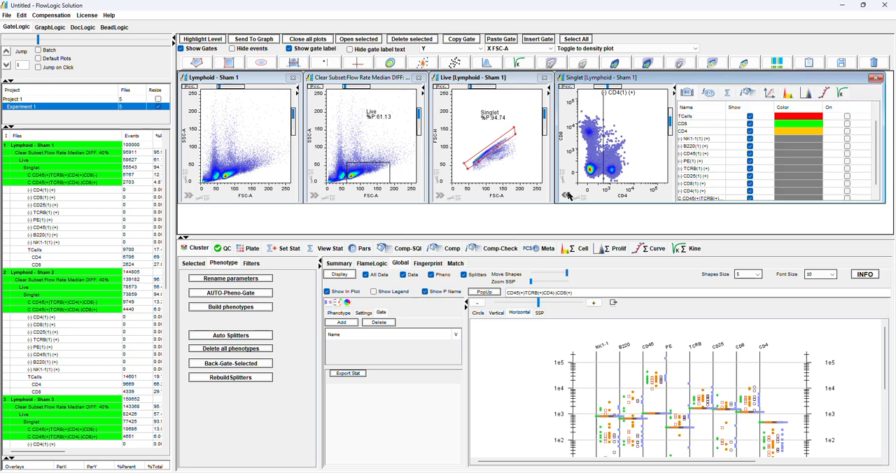
left_click(771, 92)
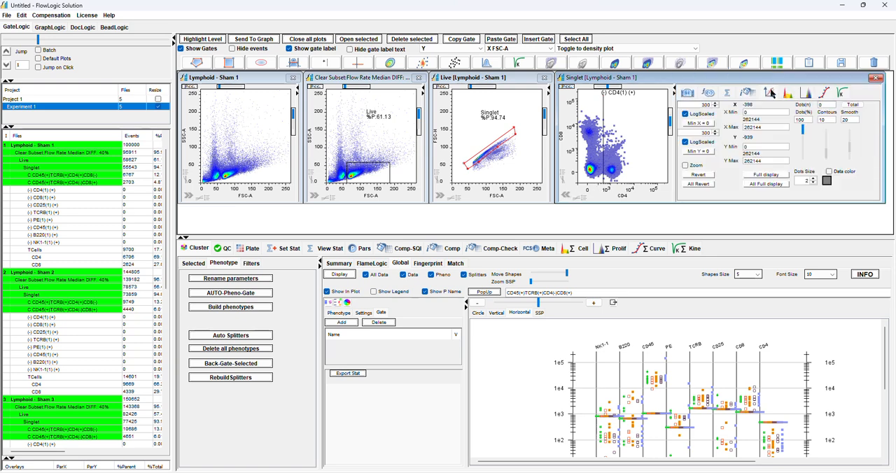
left_click(813, 183)
left_click(813, 183)
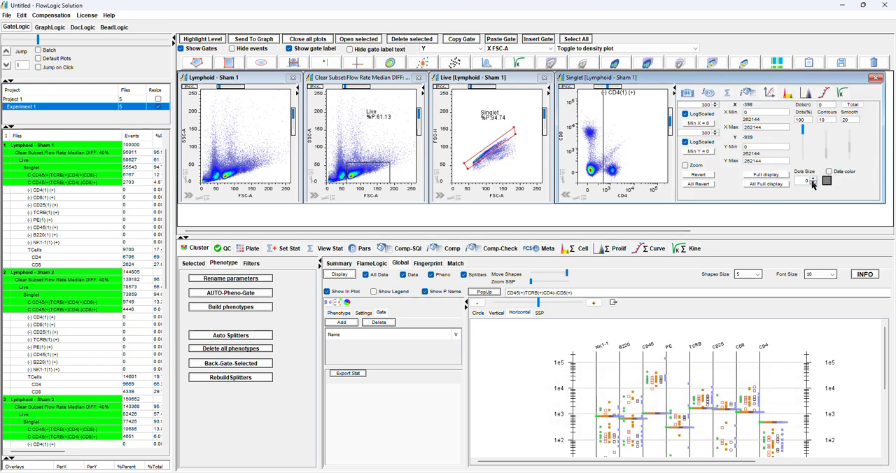
left_click(565, 195)
Check the plots on both pages of the DocLogic document, ending on page 2
left_click(83, 28)
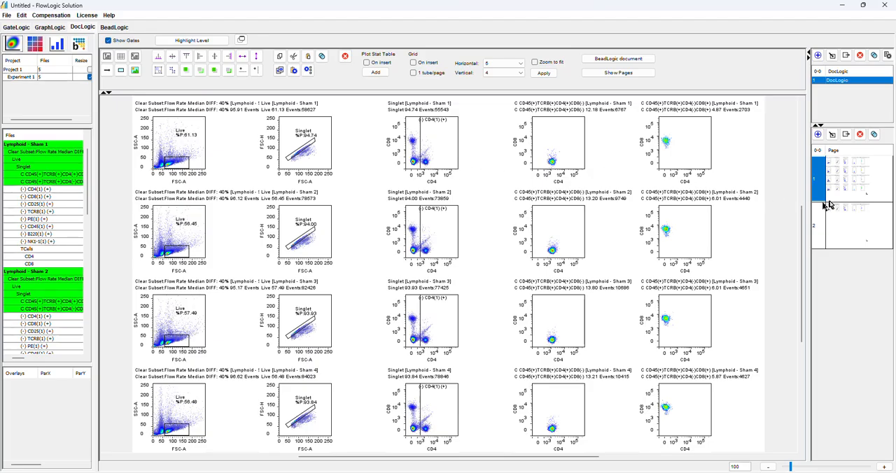
left_click(847, 223)
left_click(844, 189)
left_click(854, 225)
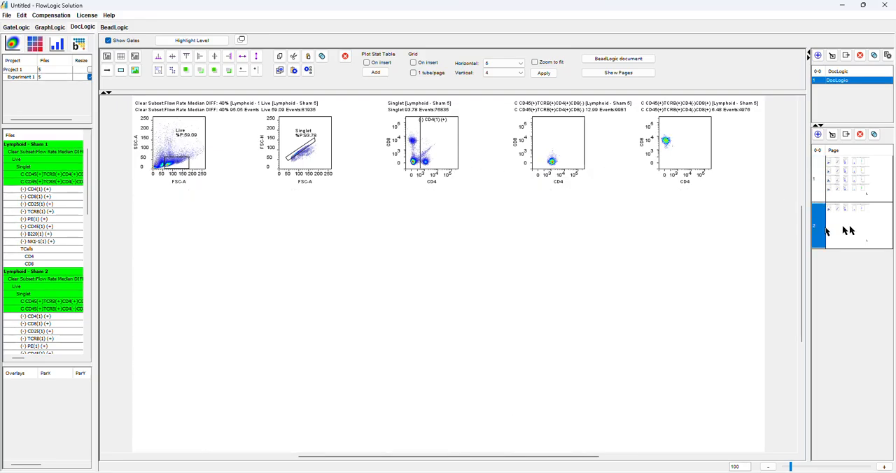
Check the CD4 and CD8 results in GraphLogic and place their table below the plots on document page 2
left_click(46, 29)
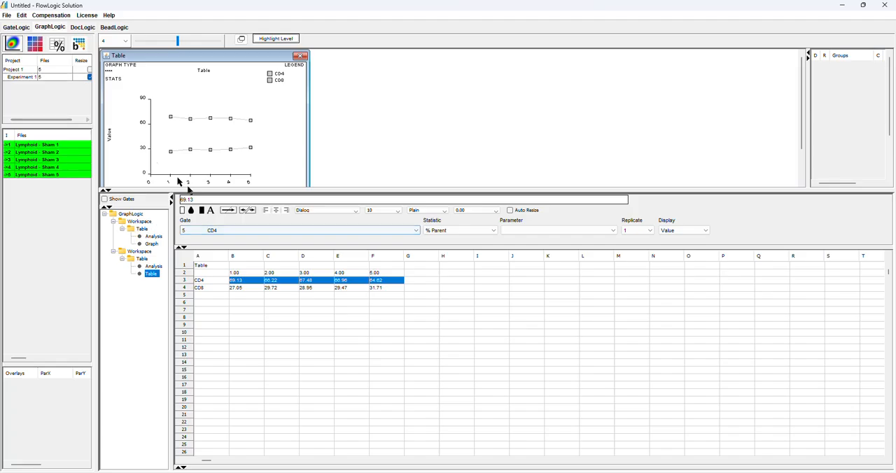
left_click(89, 29)
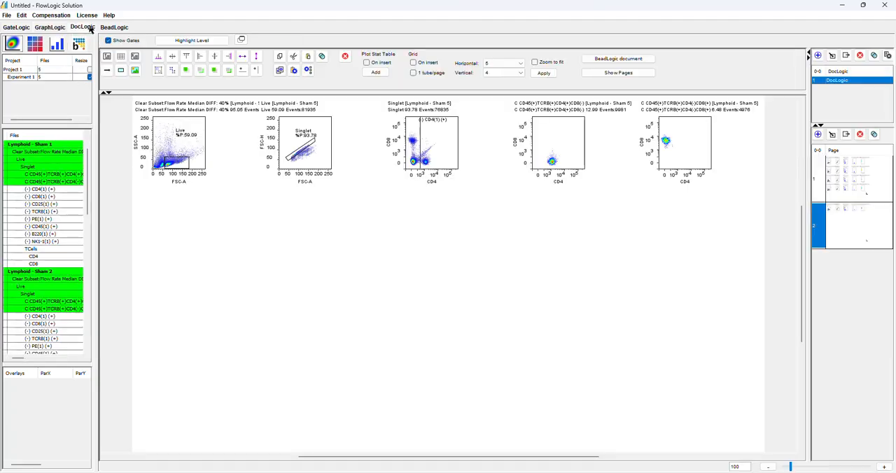
left_click(57, 47)
left_click(6, 73)
left_click(15, 81)
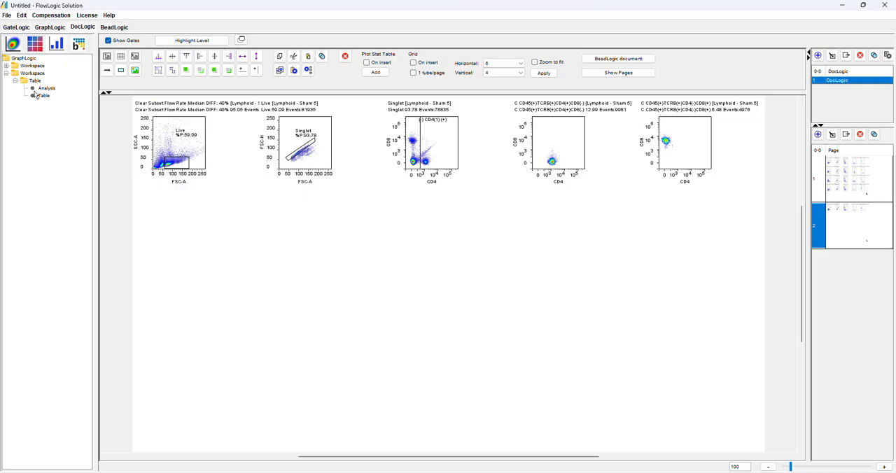
left_click(35, 82)
left_click_drag(35, 81, 203, 231)
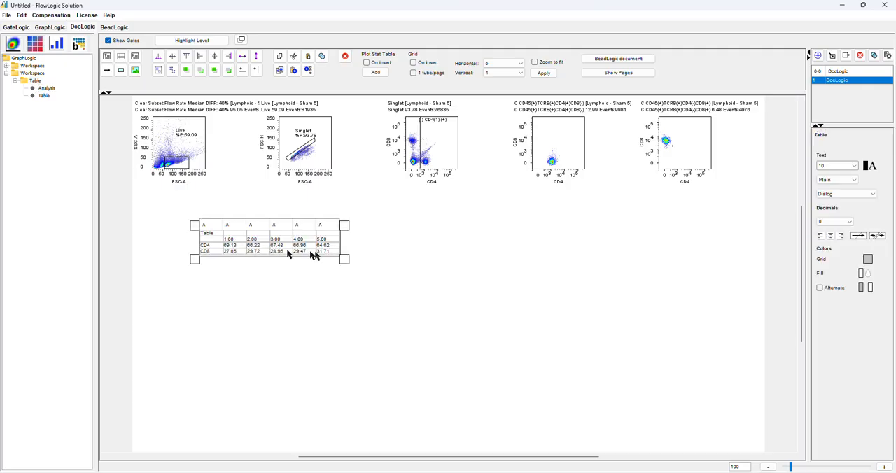
Enlarge the statistics table to about the width of three plot columns and widen its first column slightly
left_click_drag(344, 263, 582, 270)
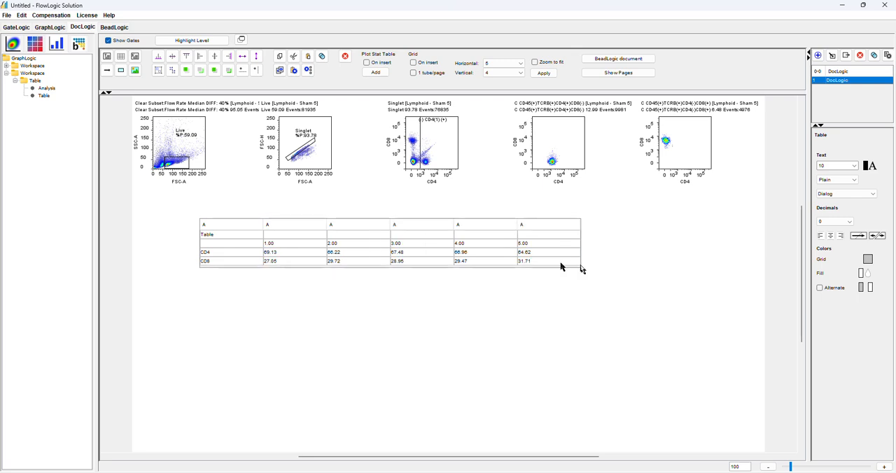
left_click_drag(262, 224, 272, 224)
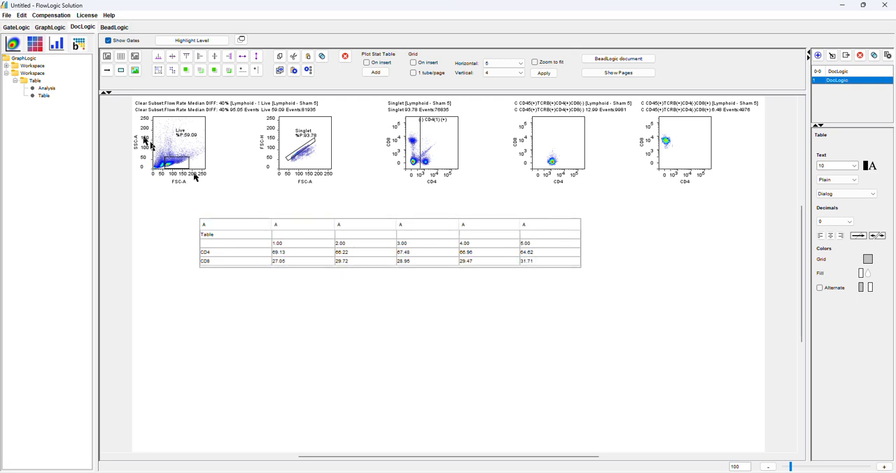
left_click(148, 225)
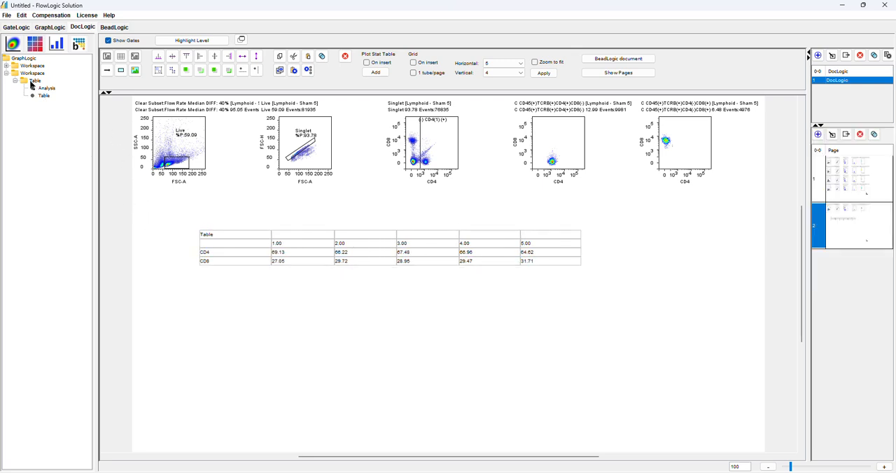
Insert the GraphLogic line graph of CD4 and CD8 below the table on page 2 and widen it slightly
left_click(42, 100)
left_click_drag(43, 99, 255, 326)
left_click(310, 341)
left_click(310, 341)
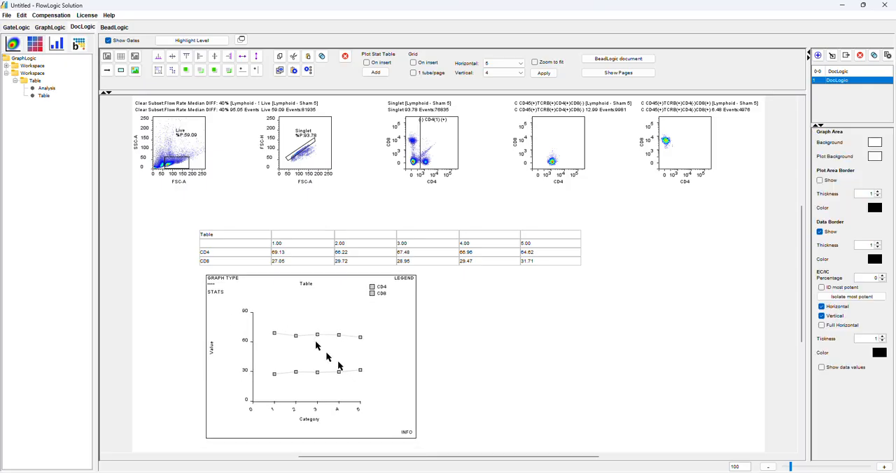
left_click_drag(424, 446, 445, 441)
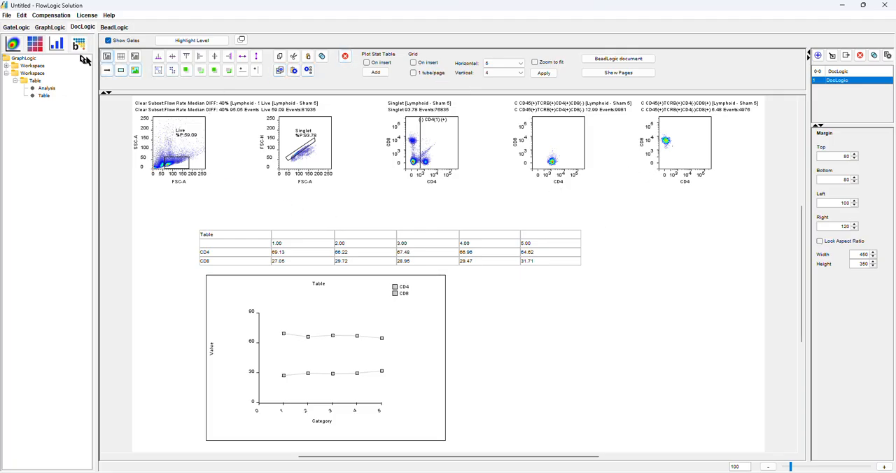
Review the open GateLogic plots and view the first page of the DocLogic document
left_click(21, 28)
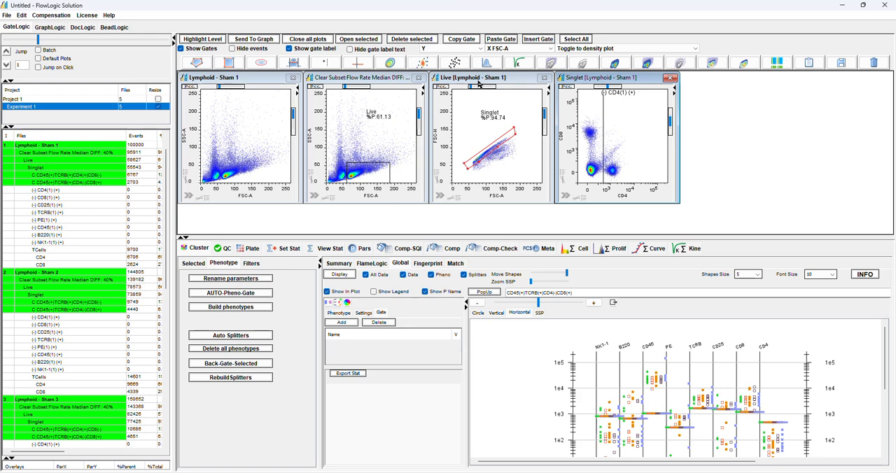
left_click(82, 26)
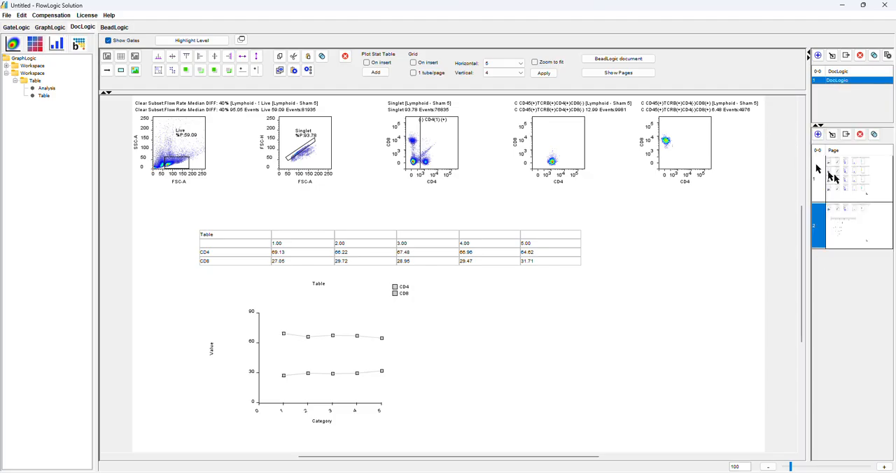
left_click(851, 179)
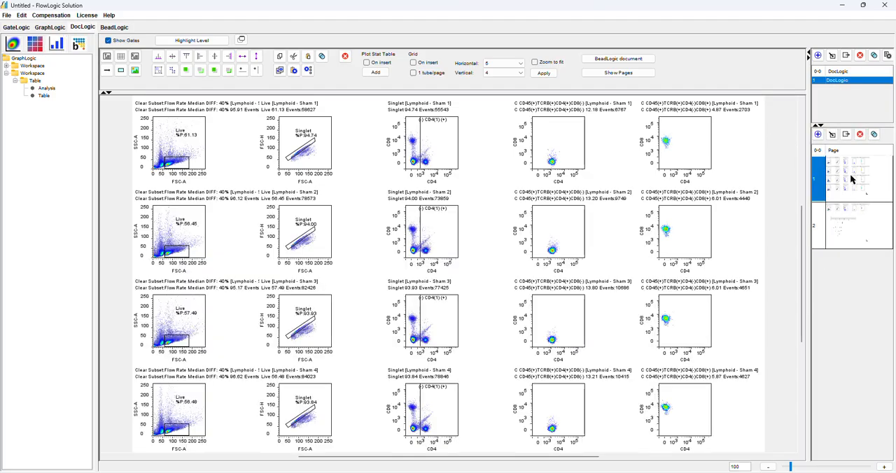
Export the DocLogic document as PPTX into the TEST-SAVING folder inside Desktop1
left_click(849, 57)
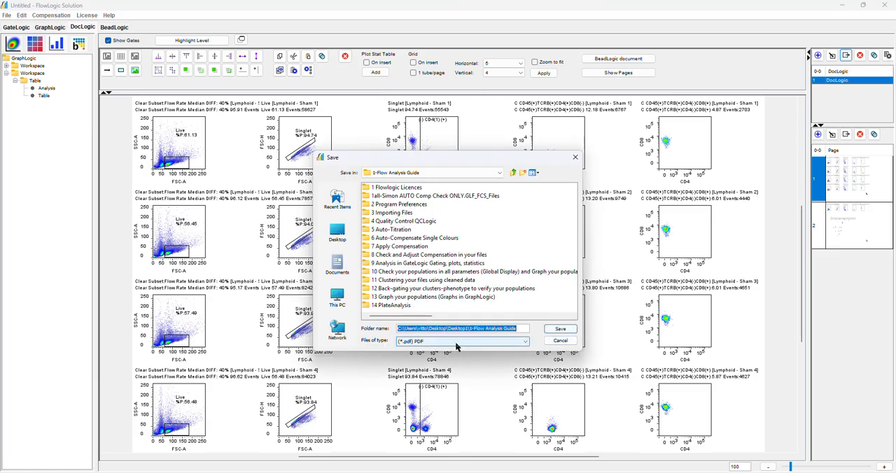
left_click(456, 346)
left_click(451, 384)
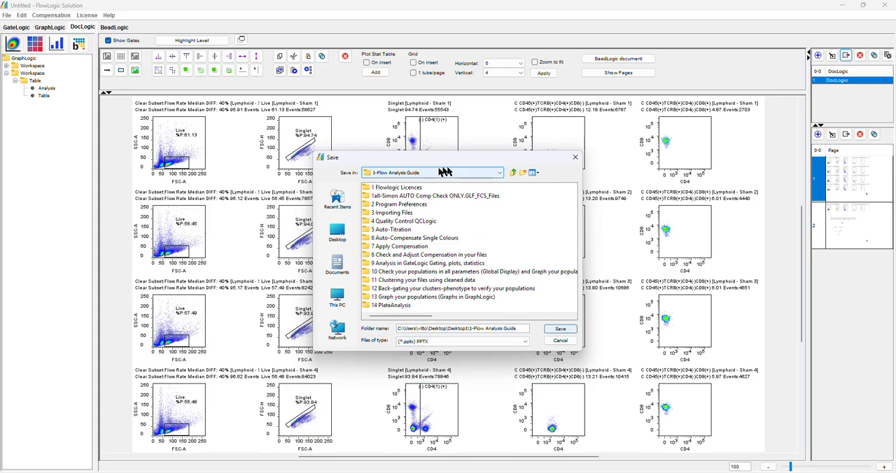
left_click(499, 175)
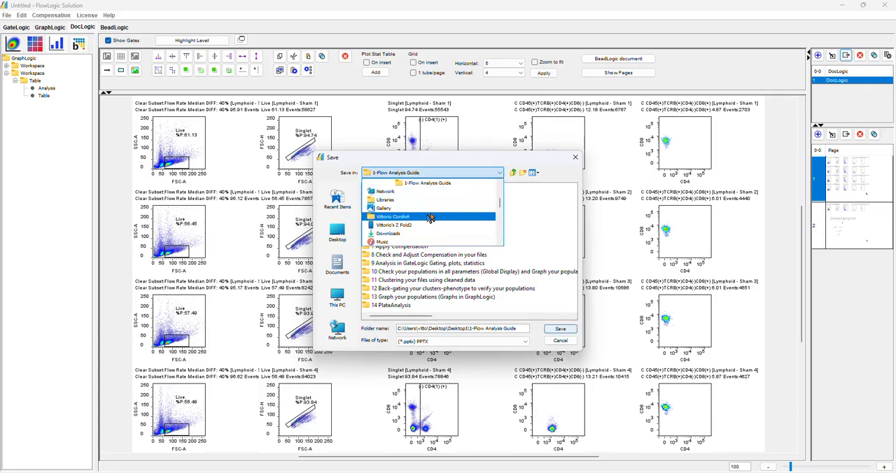
scroll(502, 201, "up", 3)
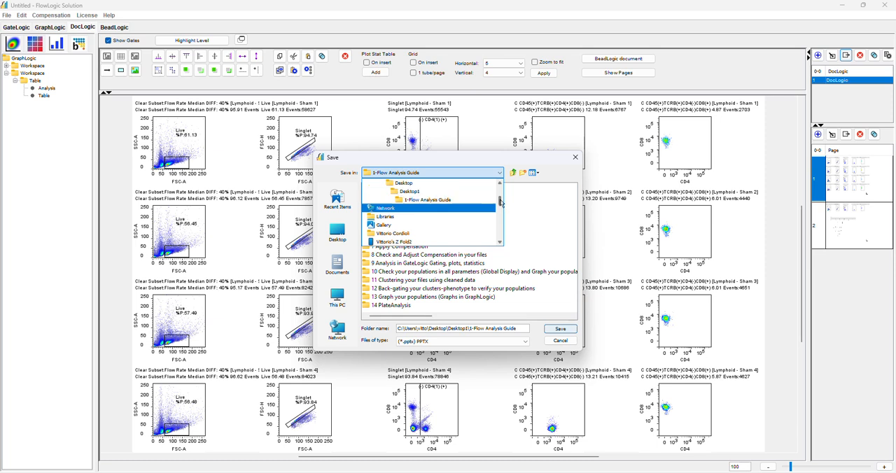
left_click(420, 205)
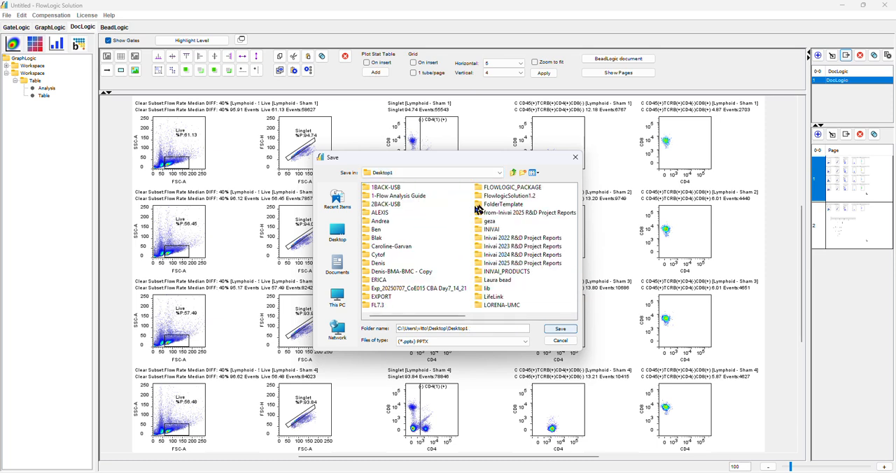
scroll(553, 320, "down", 5)
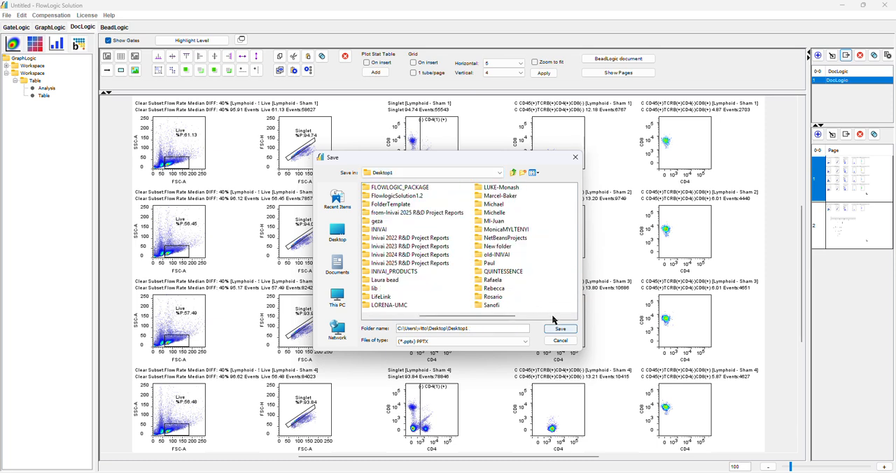
double_click(498, 238)
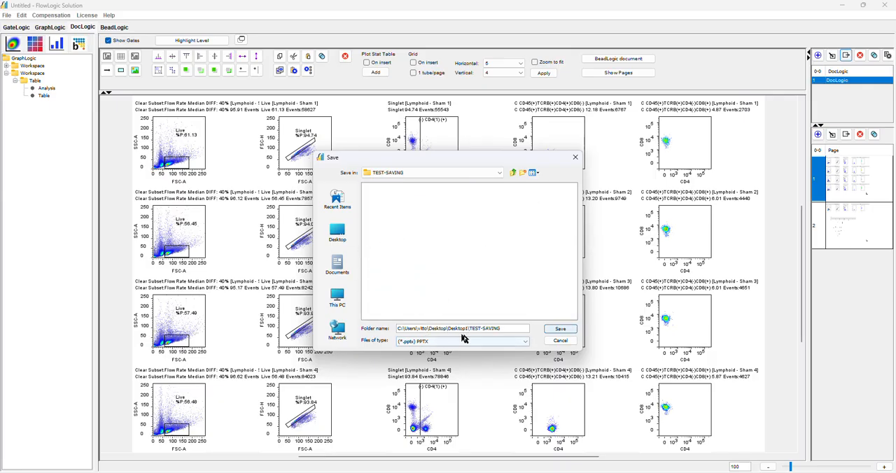
left_click(550, 332)
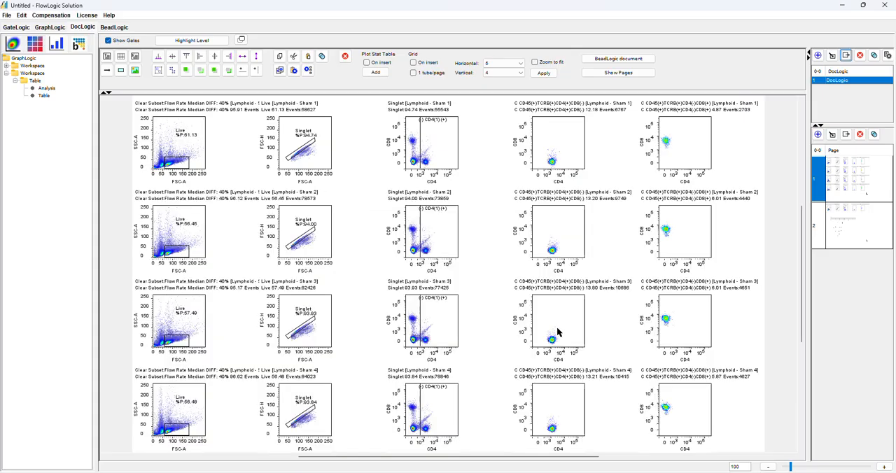
Export the DocLogic document as PDF into the TEST-SAVING folder and check both pages of DocLogic0.pdf in Acrobat
left_click(846, 56)
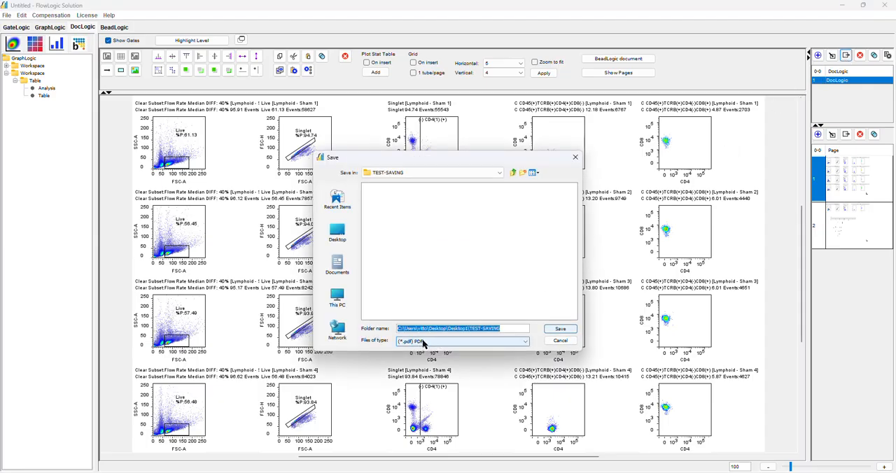
left_click(560, 329)
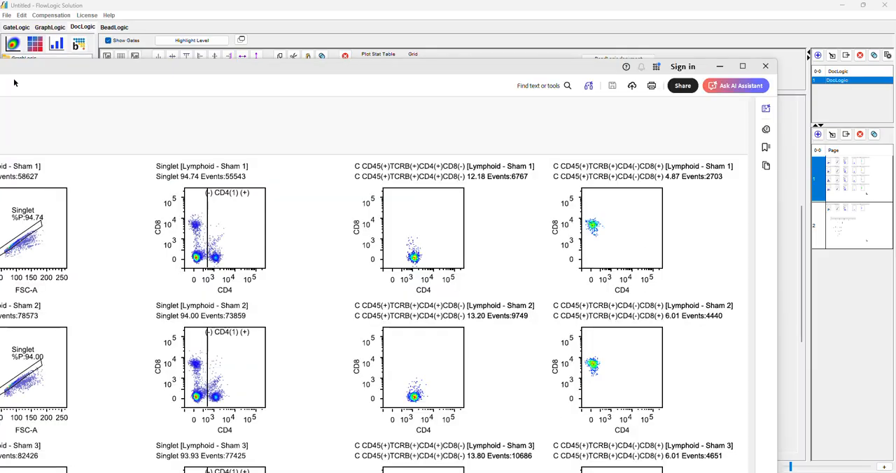
left_click_drag(51, 67, 340, 2)
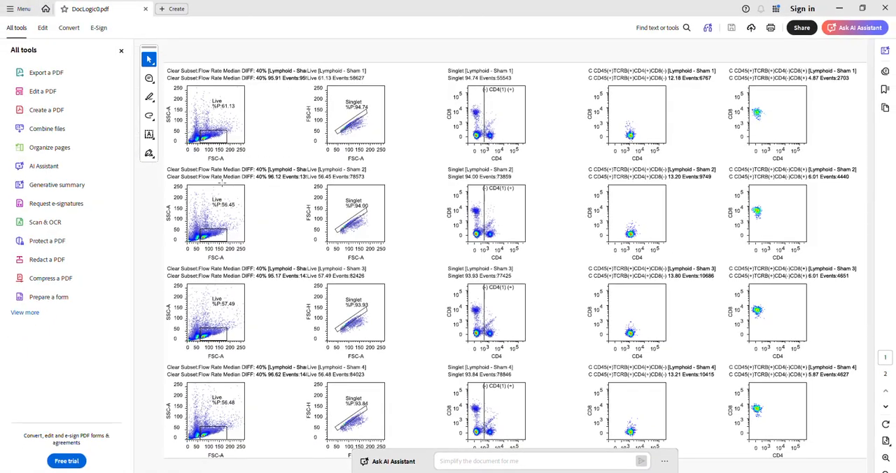
scroll(499, 209, "down", 5)
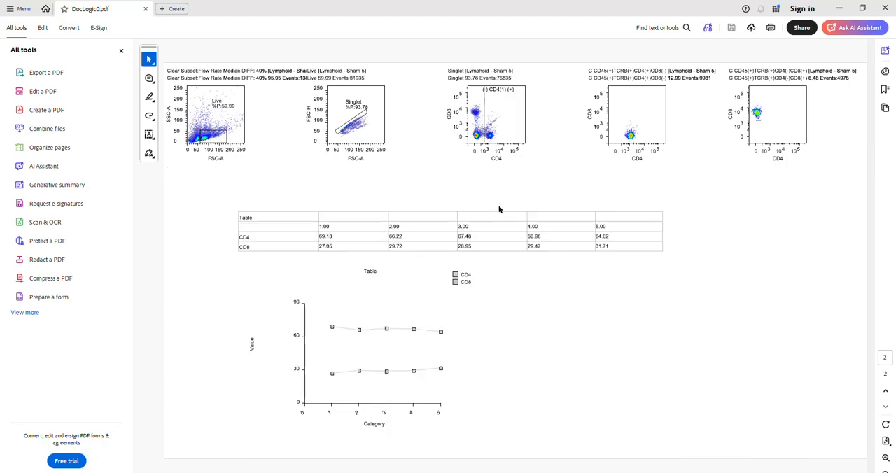
scroll(493, 191, "up", 5)
scroll(494, 190, "down", 5)
scroll(493, 193, "up", 5)
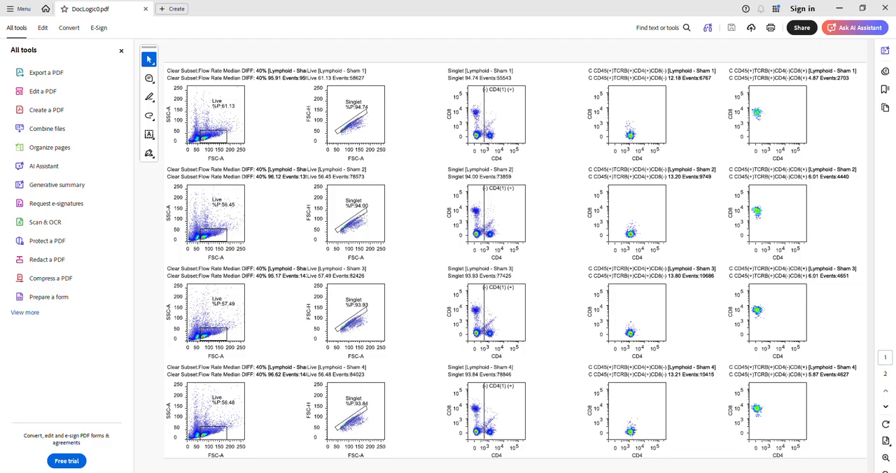
Switch to DocLogic6.pptx in PowerPoint and ungroup the Live [Lymphoid - Sham 1] plot on slide 1
key("alt+Tab")
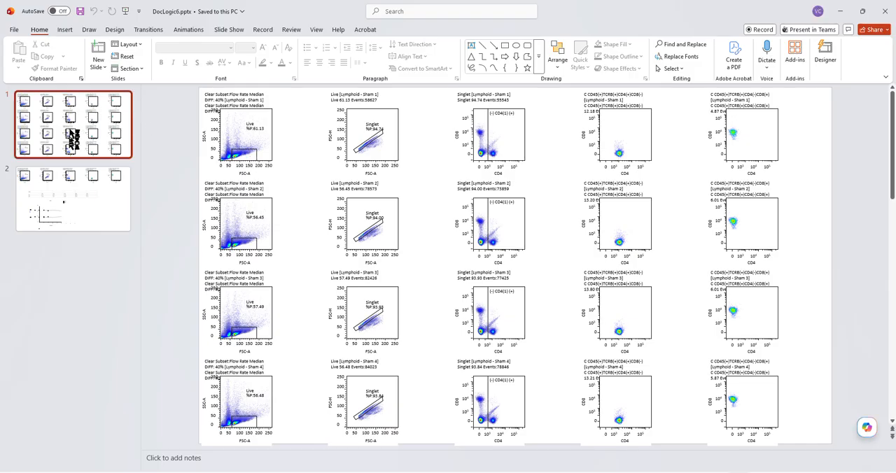
left_click(369, 138)
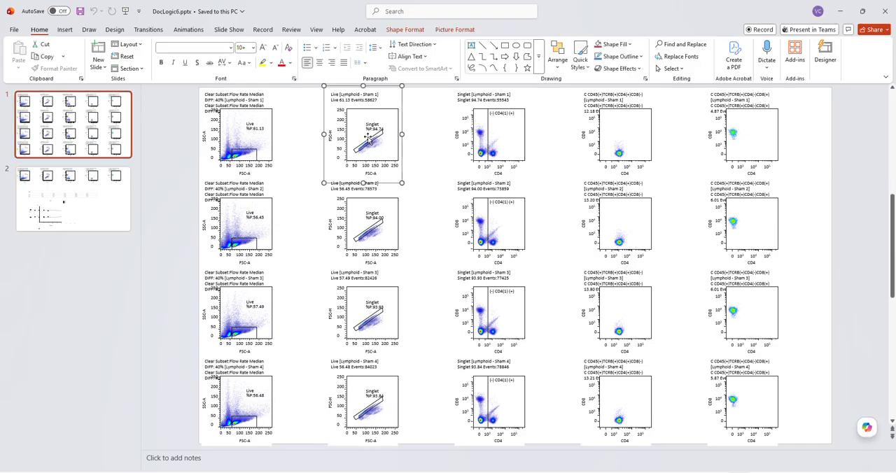
right_click(369, 139)
mouse_move(462, 215)
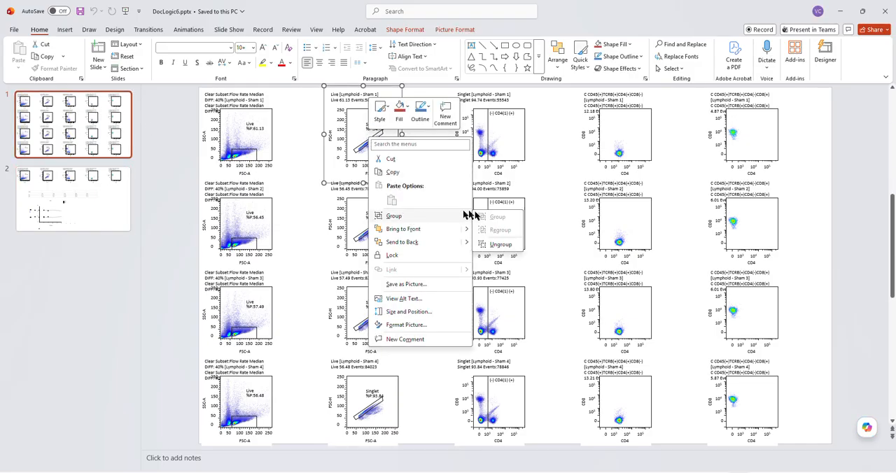
left_click(499, 243)
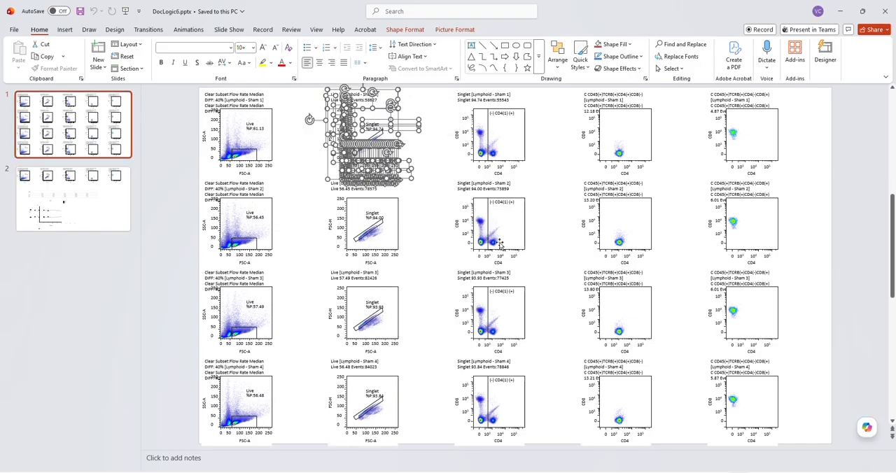
left_click(428, 158)
Select the dot plot image of the ungrouped Live [Lymphoid - Sham 1] plot and check its grouping options
left_click(378, 142)
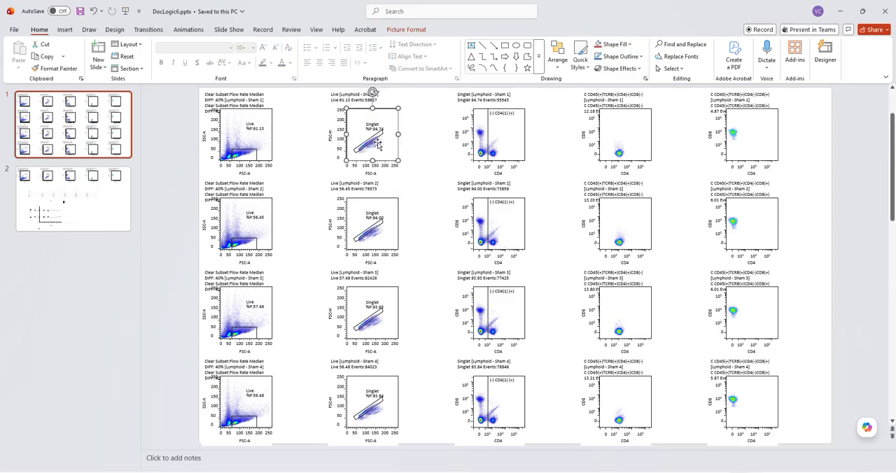
right_click(380, 145)
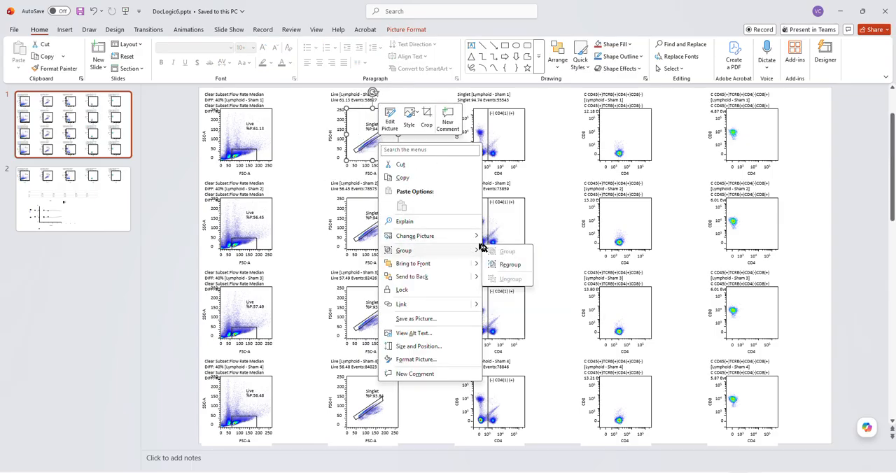
key("Escape")
left_click(306, 103)
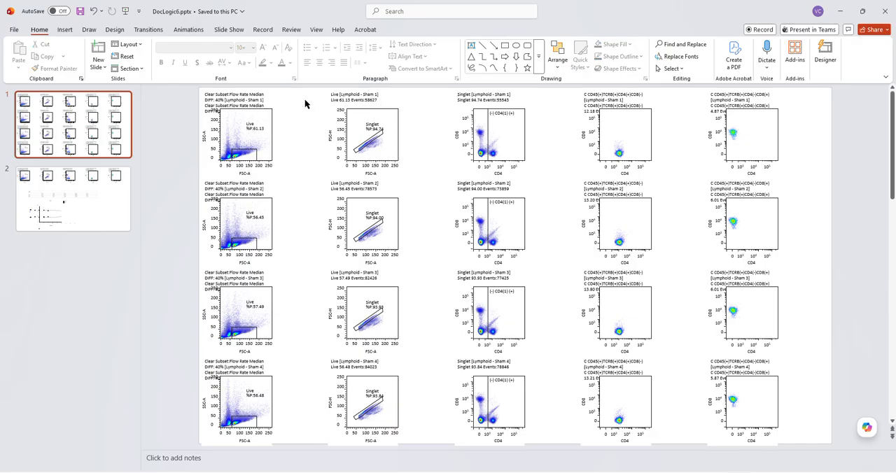
Select the Clear Subset Flow Rate plot of Lymphoid - Sham 1 on slide 1
left_click(249, 137)
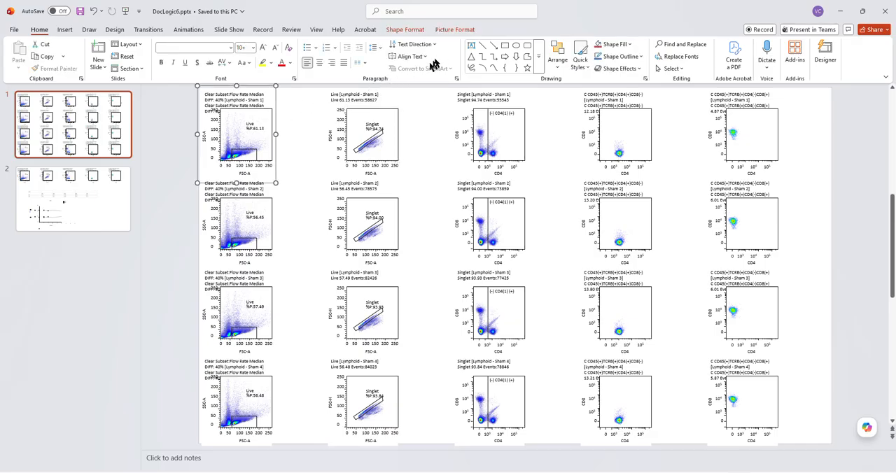